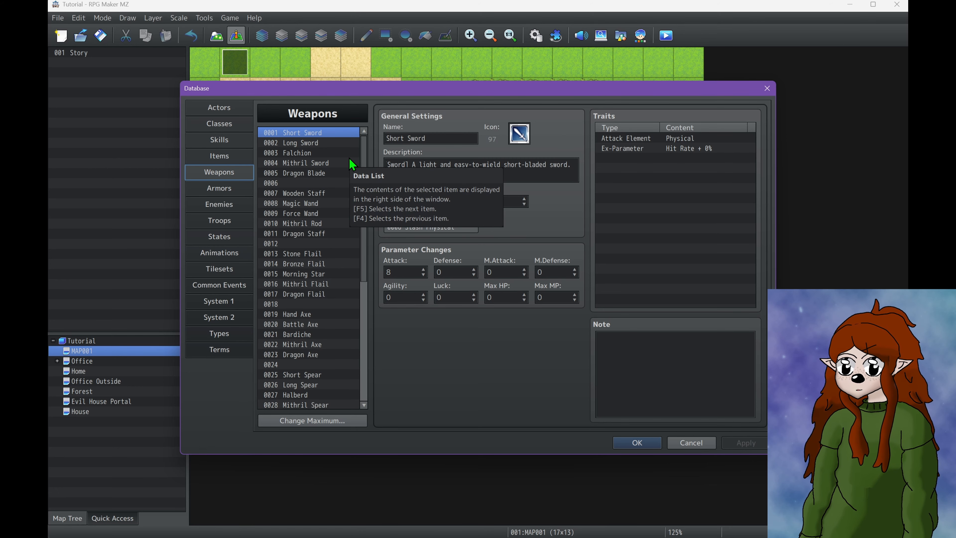
pyautogui.scroll(-4, 362, 162)
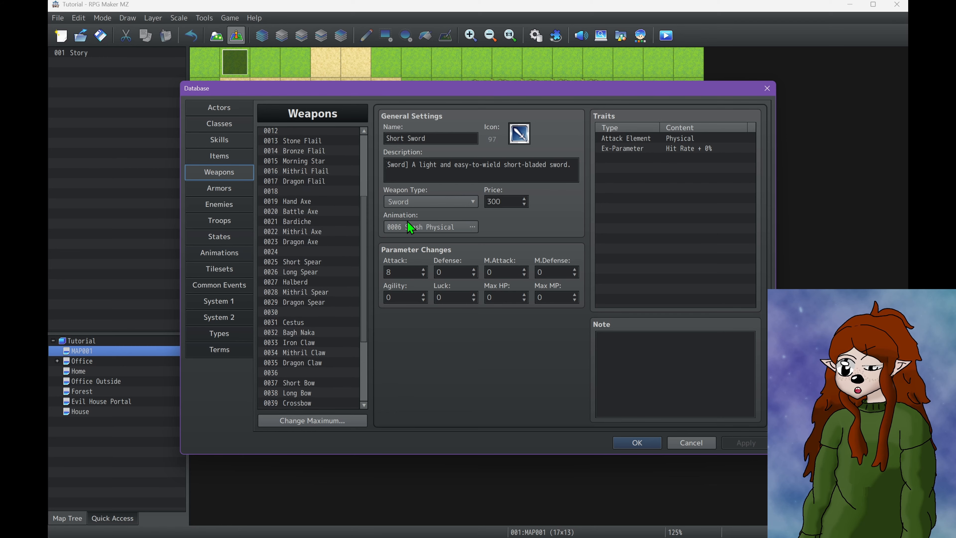
pyautogui.moveTo(407, 221); pyautogui.dragTo(398, 152)
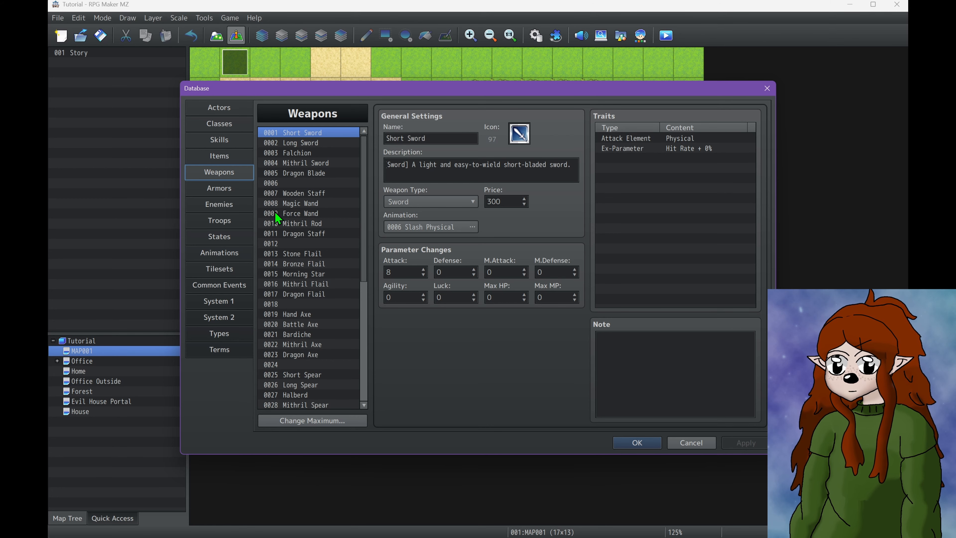
pyautogui.scroll(-6, 276, 218)
pyautogui.scroll(4, 276, 221)
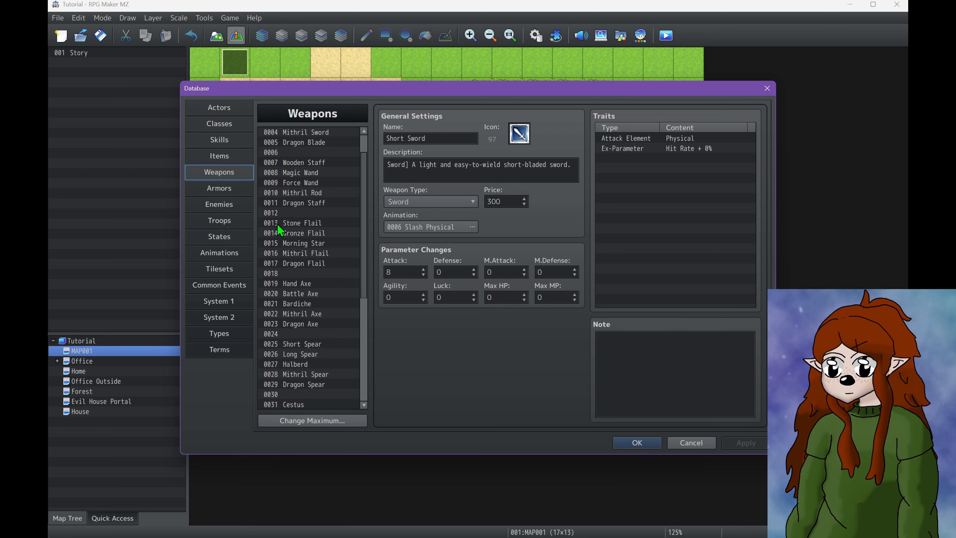
# Clear all default weapon entries in the database, from Short Sword through Dragon Daggar
pyautogui.moveTo(217, 529)
pyautogui.scroll(-5, 328, 301)
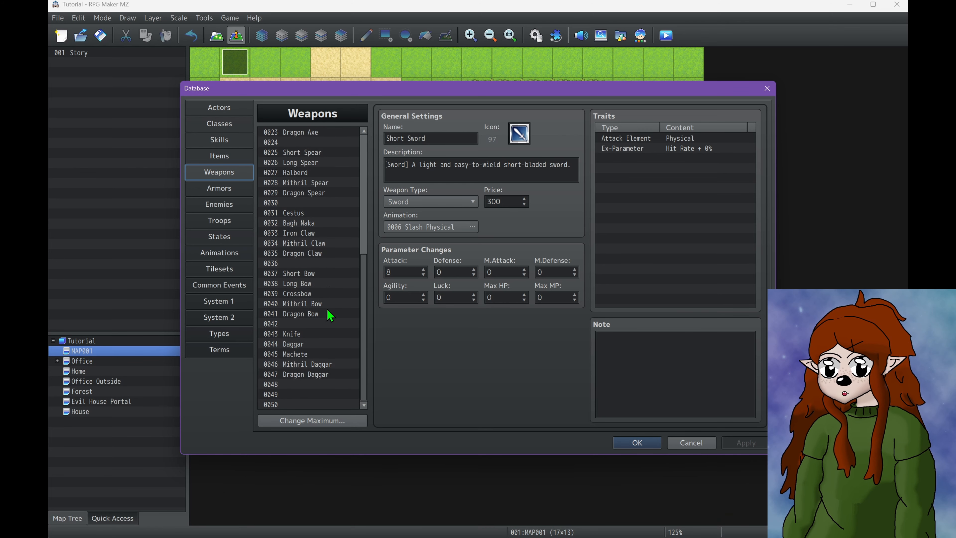
pyautogui.click(314, 374)
pyautogui.scroll(7, 311, 373)
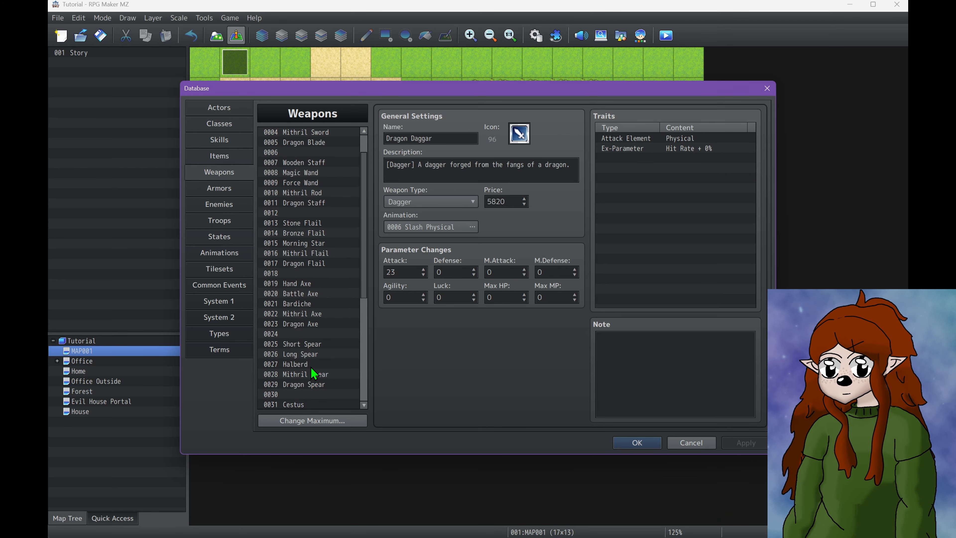
pyautogui.keyDown('shift'); pyautogui.click(317, 133); pyautogui.keyUp('shift')
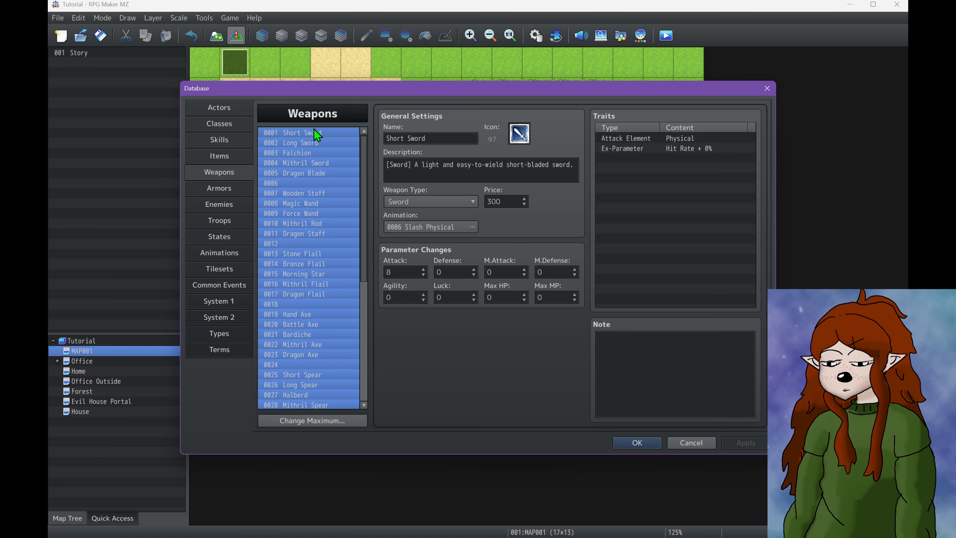
pyautogui.press('Delete')
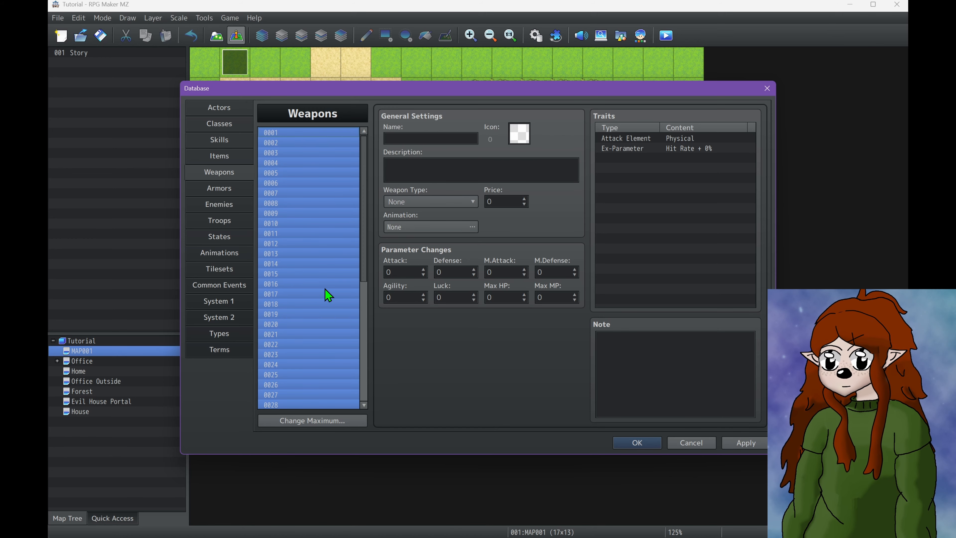
# Set the maximum number of weapon entries to 5
pyautogui.click(290, 420)
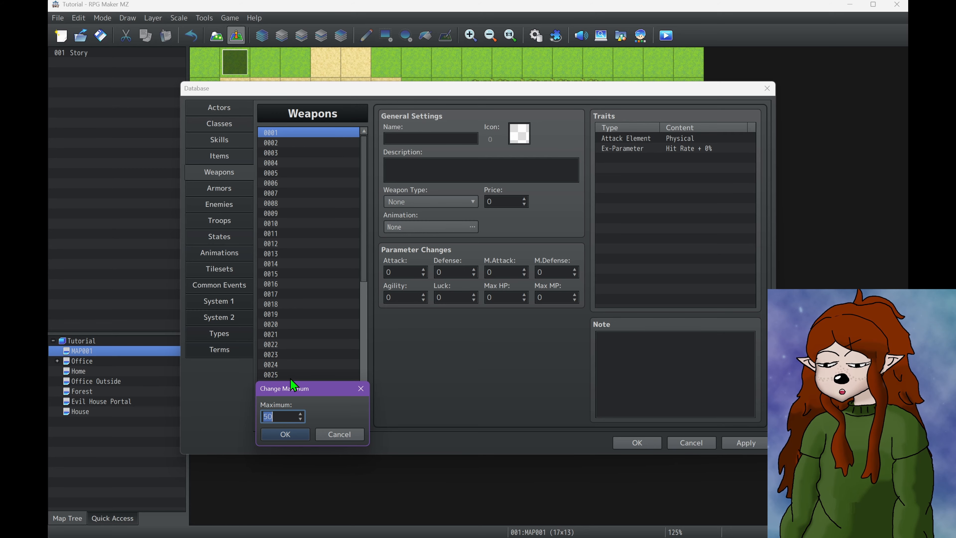
pyautogui.write('5')
pyautogui.press('Return')
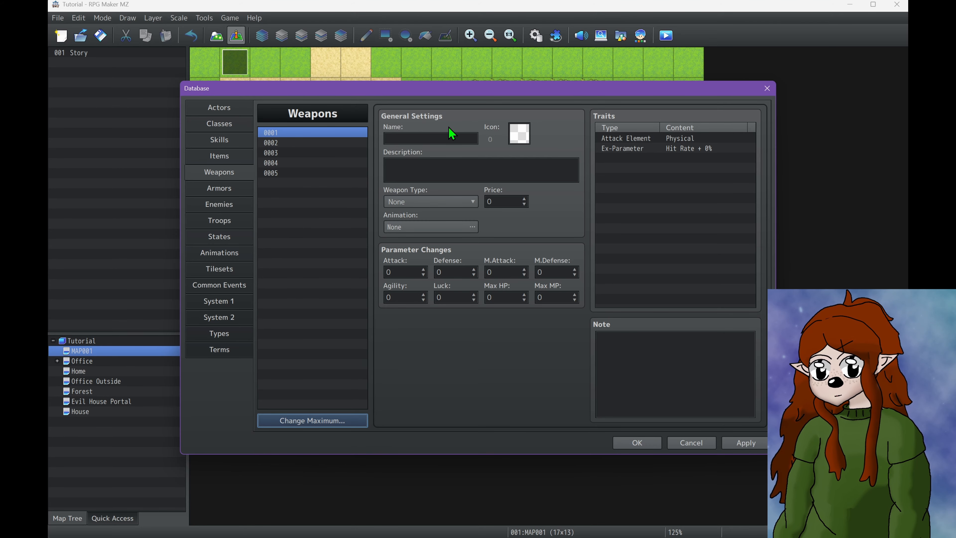
# Name the first weapon entry Sword and give it the sword icon 97
pyautogui.click(440, 140)
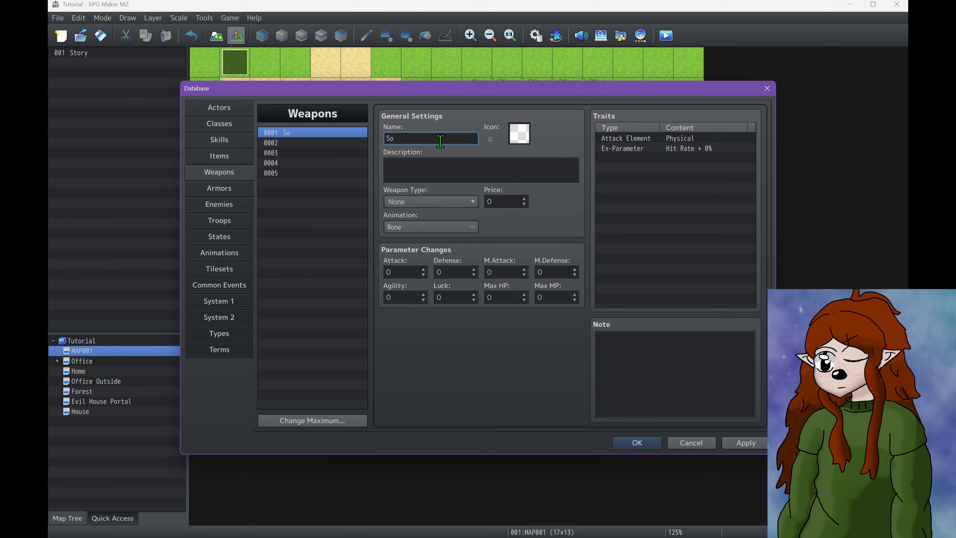
pyautogui.write('Swo')
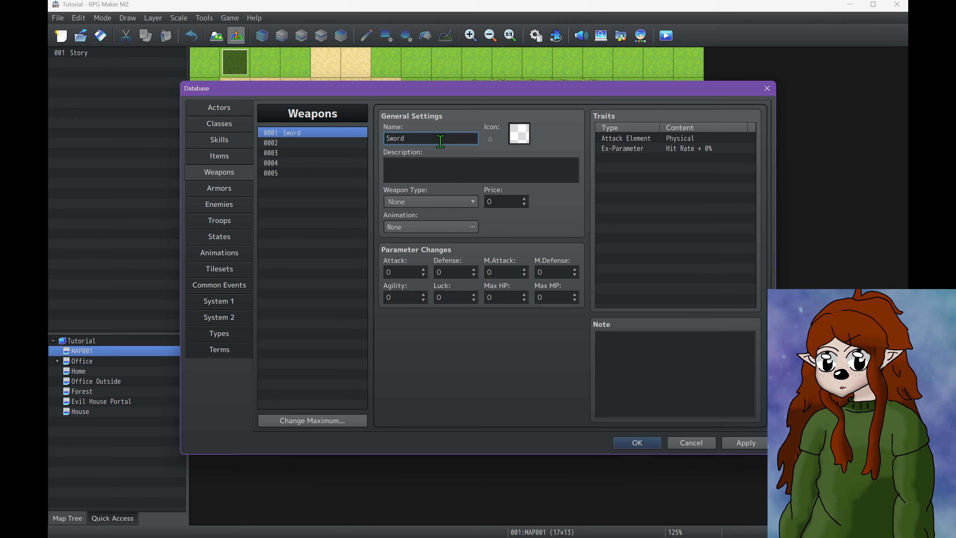
pyautogui.write('rd')
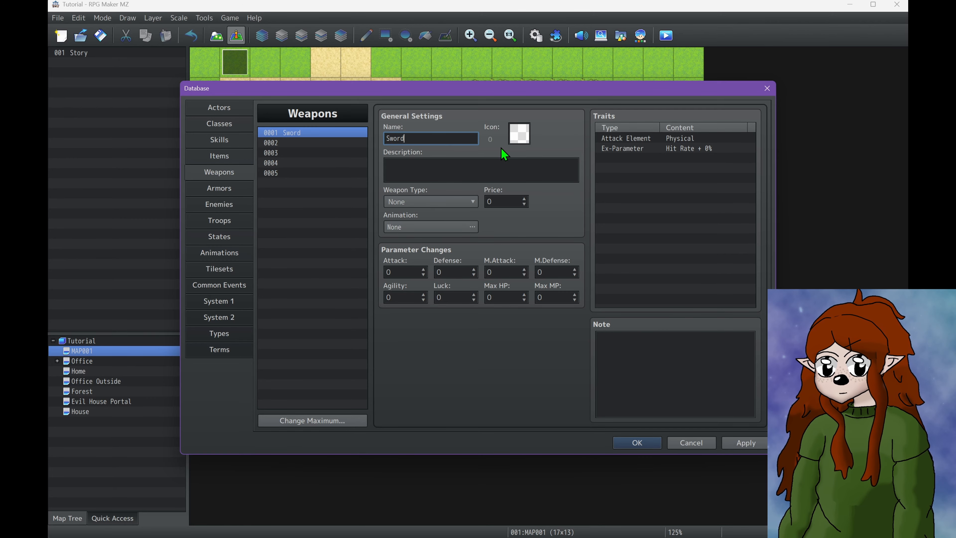
pyautogui.click(522, 135)
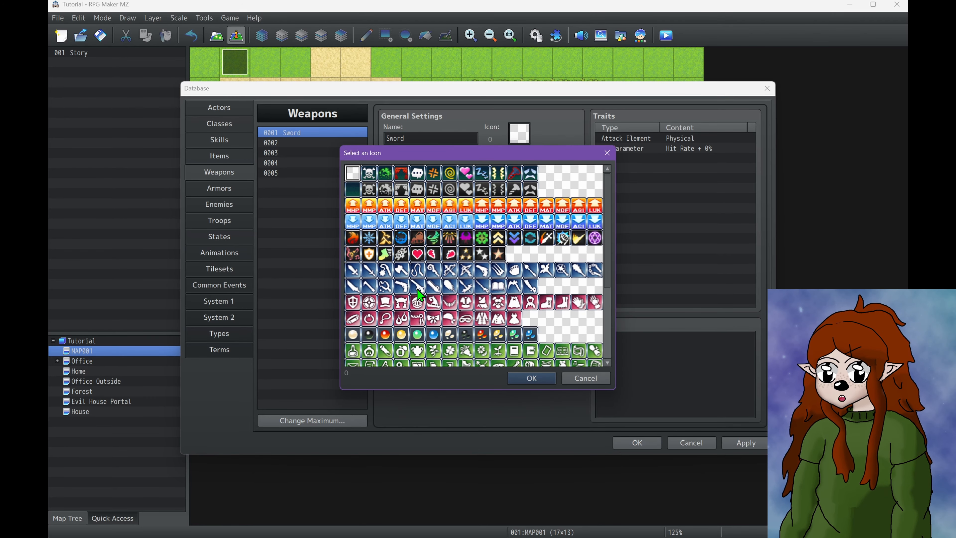
pyautogui.doubleClick(368, 266)
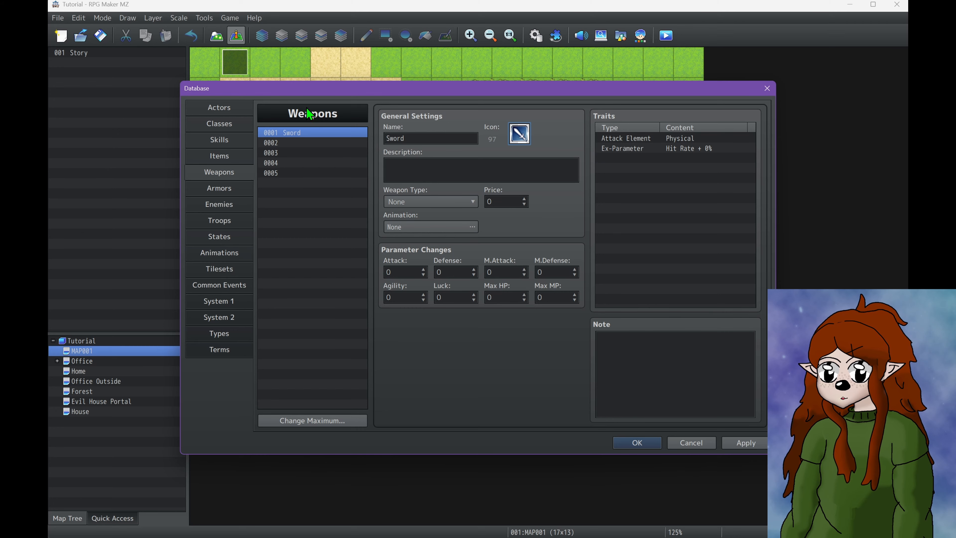
# Write "It's a basic sword!" as the Sword's description
pyautogui.click(436, 170)
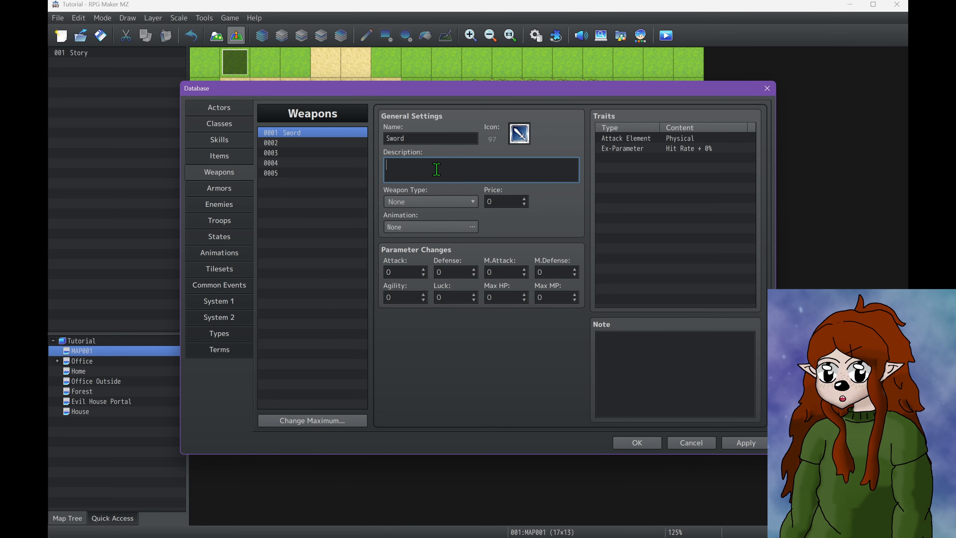
pyautogui.write("It'")
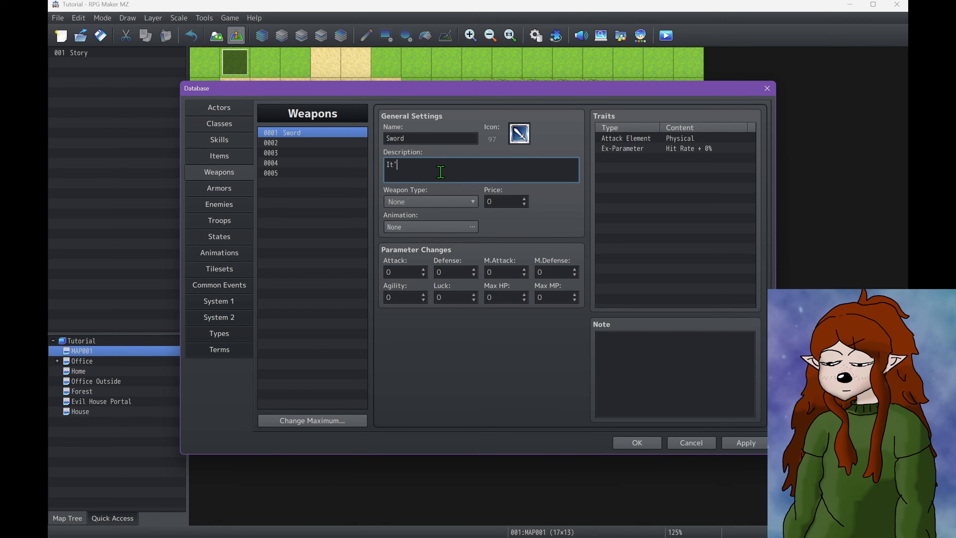
pyautogui.write('s')
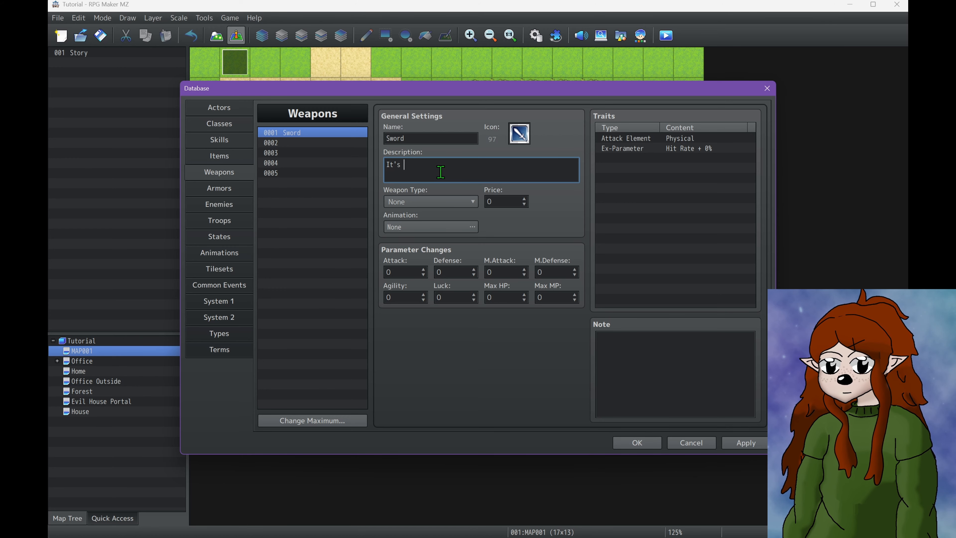
pyautogui.write('a s')
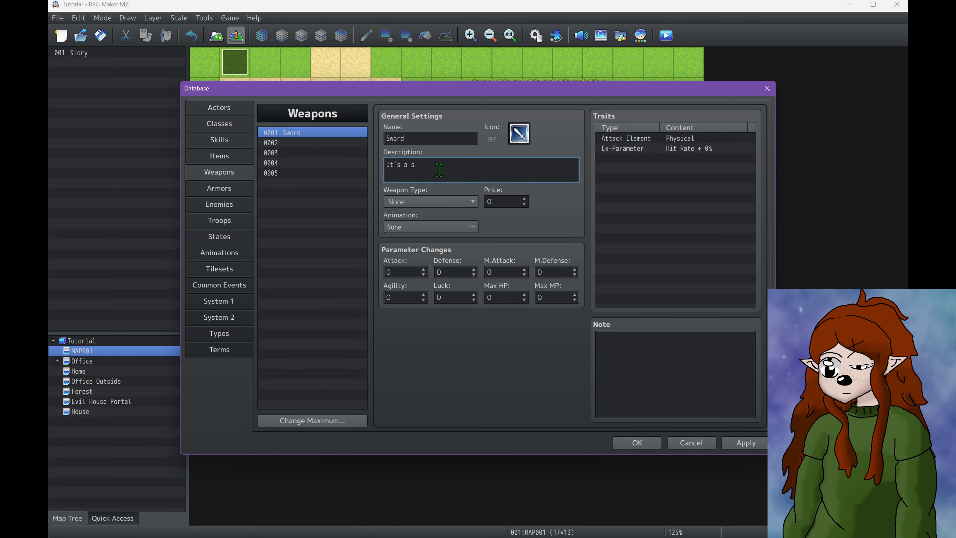
pyautogui.write('word!')
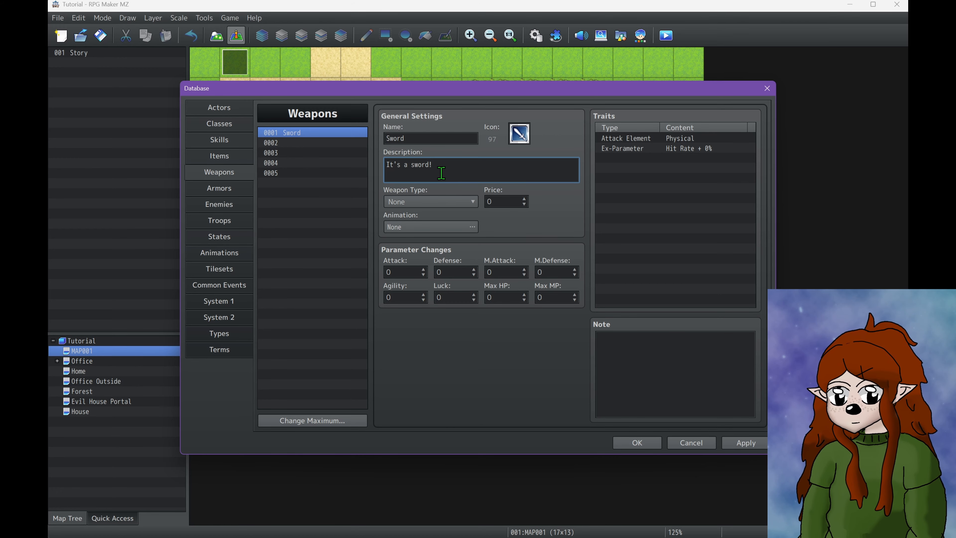
pyautogui.click(412, 166)
pyautogui.write('ba')
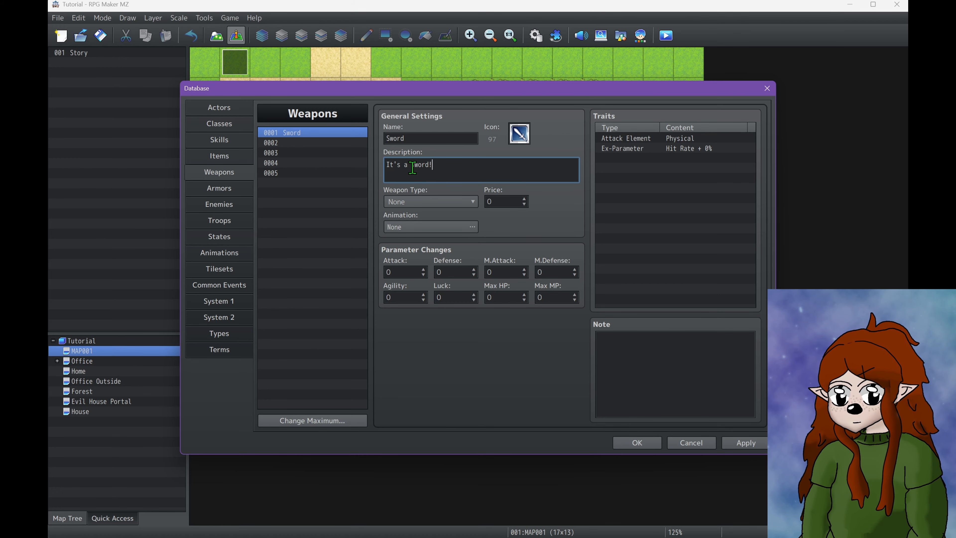
pyautogui.write('sic')
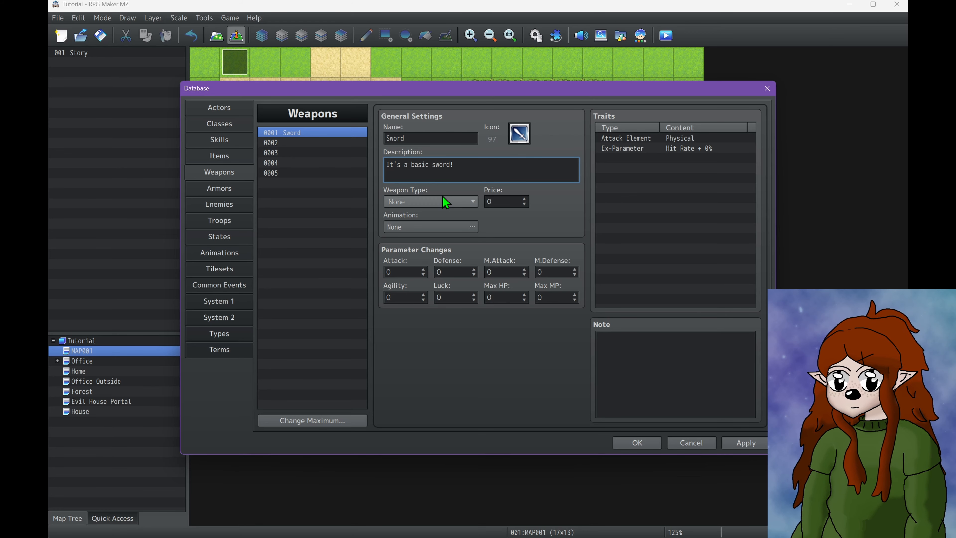
# Set the weapon type to Sword, then save the changes and close the database
pyautogui.click(442, 206)
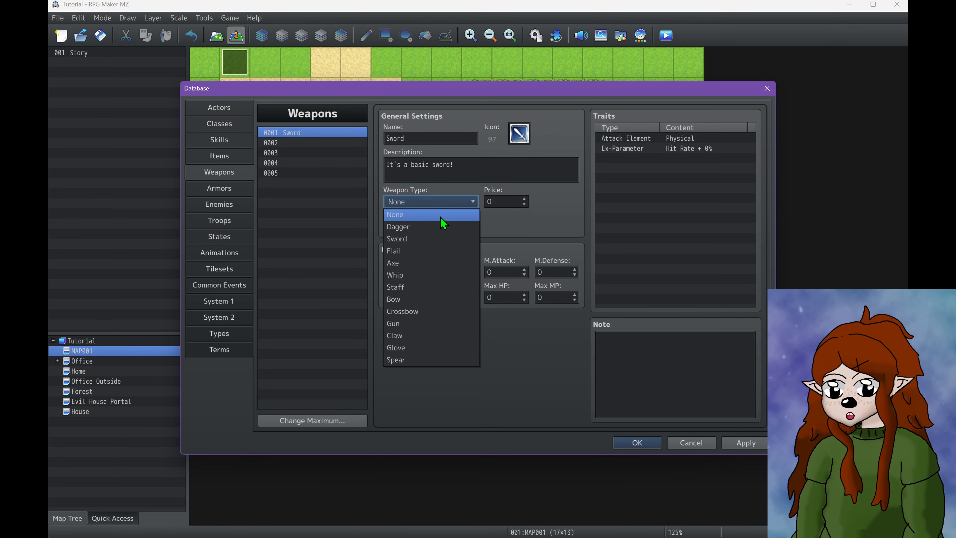
pyautogui.click(416, 238)
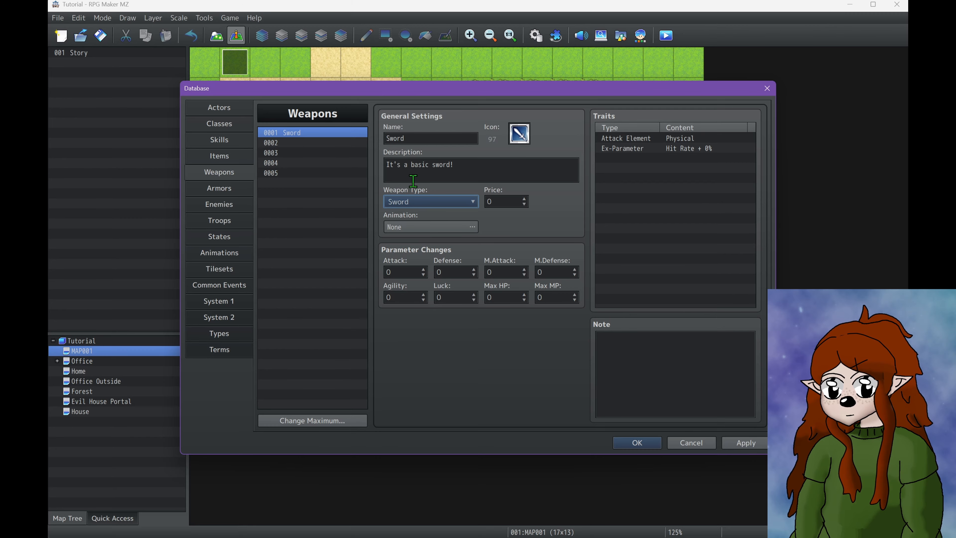
pyautogui.click(411, 199)
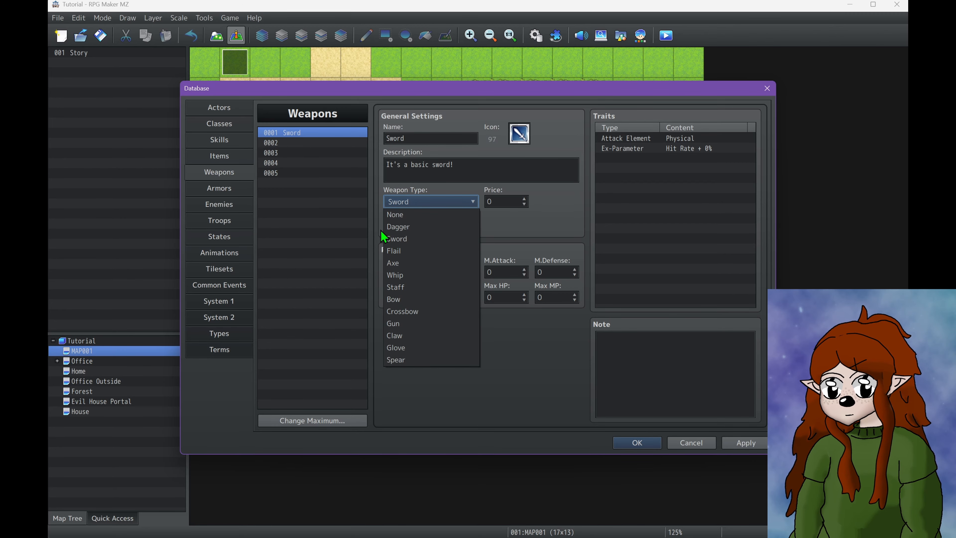
pyautogui.click(745, 442)
pyautogui.click(628, 444)
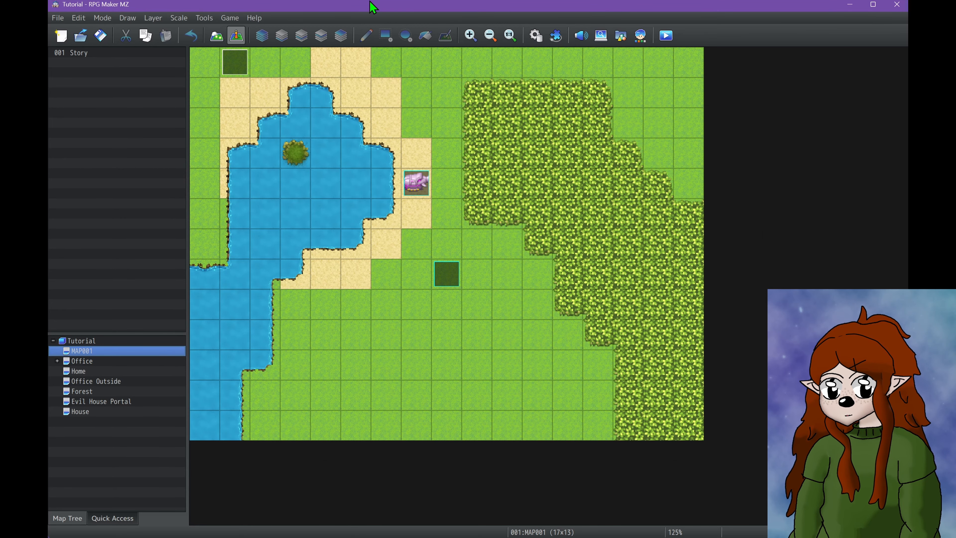
# Open the game project's folder in the file explorer and browse to the system folder inside img
pyautogui.click(229, 17)
pyautogui.click(252, 69)
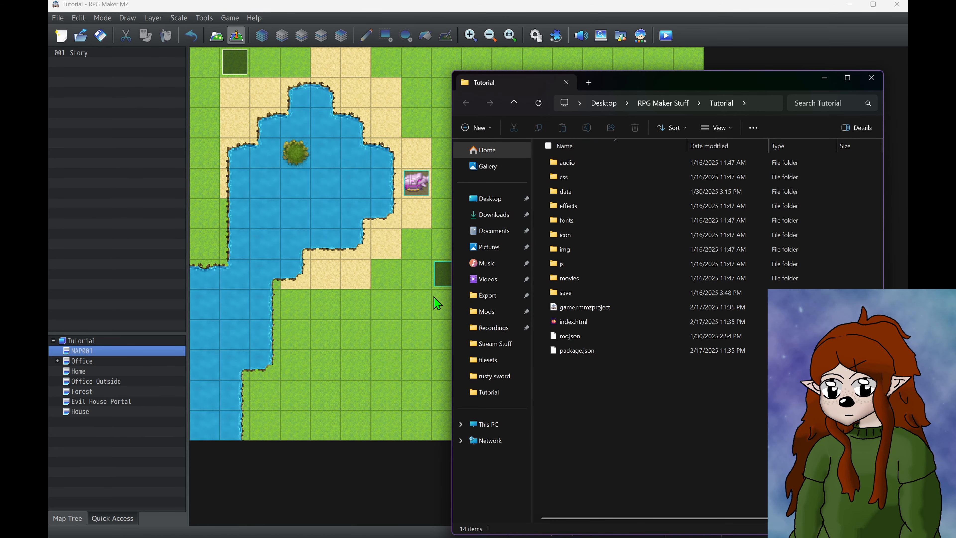
pyautogui.doubleClick(562, 254)
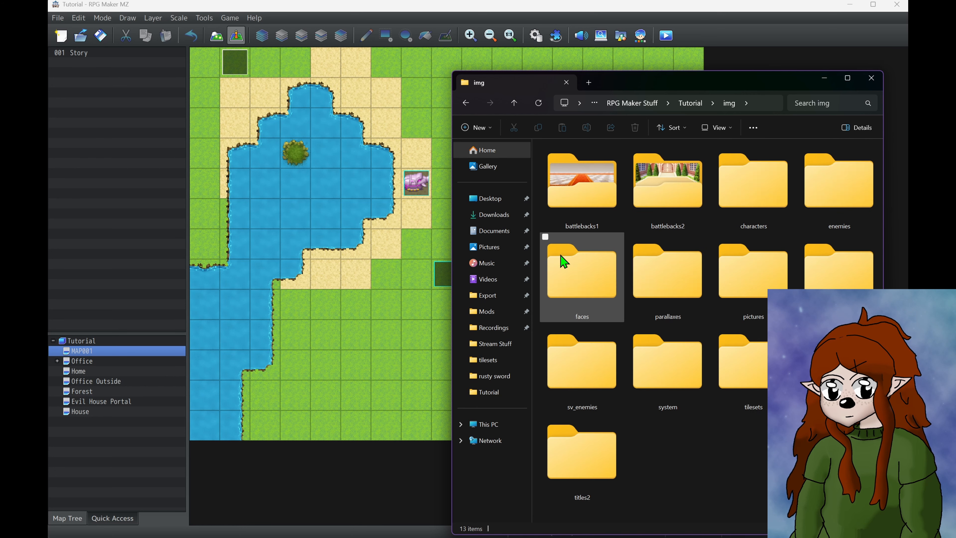
pyautogui.doubleClick(817, 276)
pyautogui.hotkey('alt', 'Left')
pyautogui.hotkey('alt', 'Left')
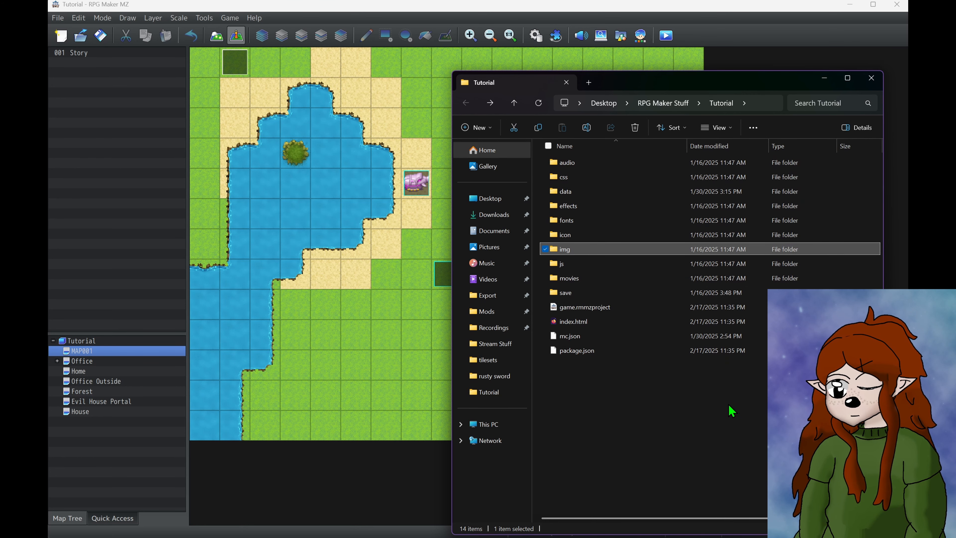
pyautogui.doubleClick(563, 251)
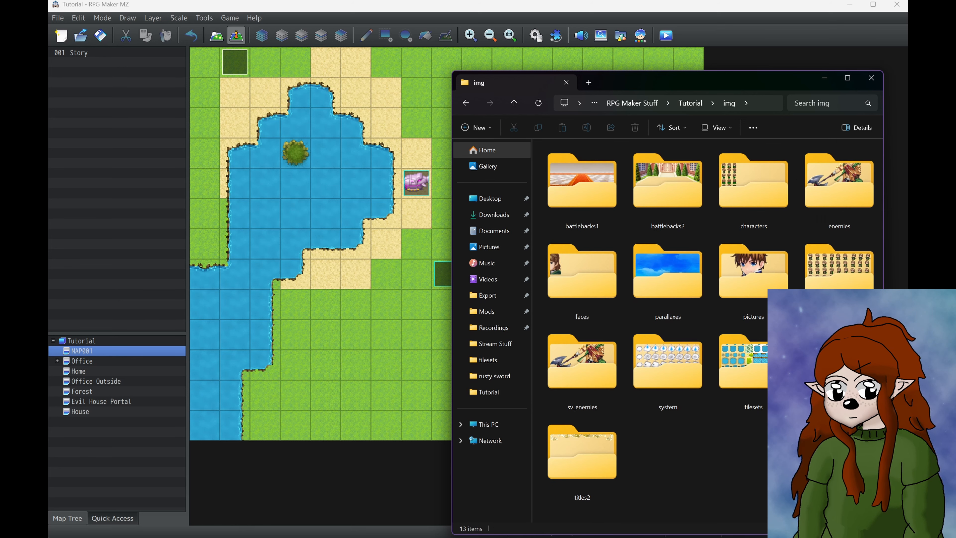
pyautogui.doubleClick(644, 378)
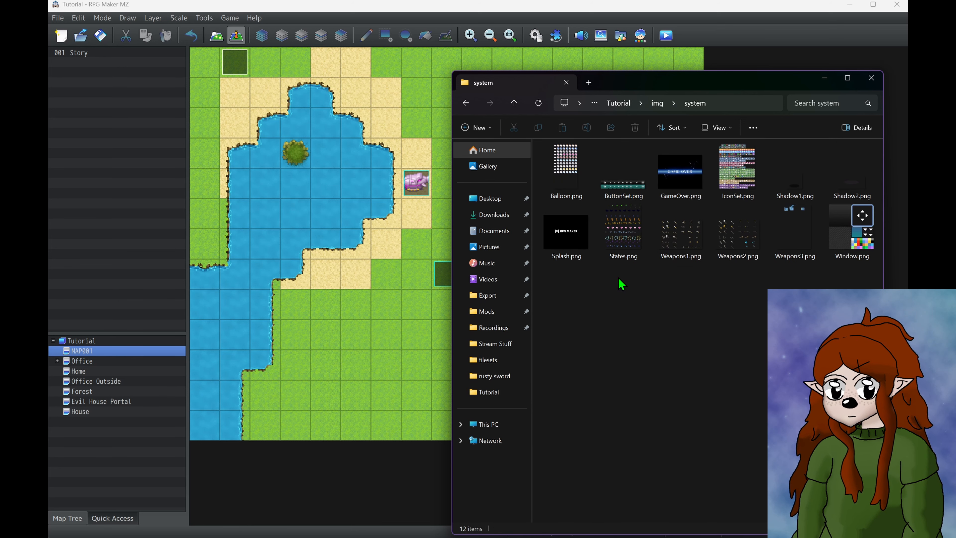
# Examine the weapon sprites in Weapons1.png, then return to the weapon settings in the RPG Maker MZ database
pyautogui.click(663, 222)
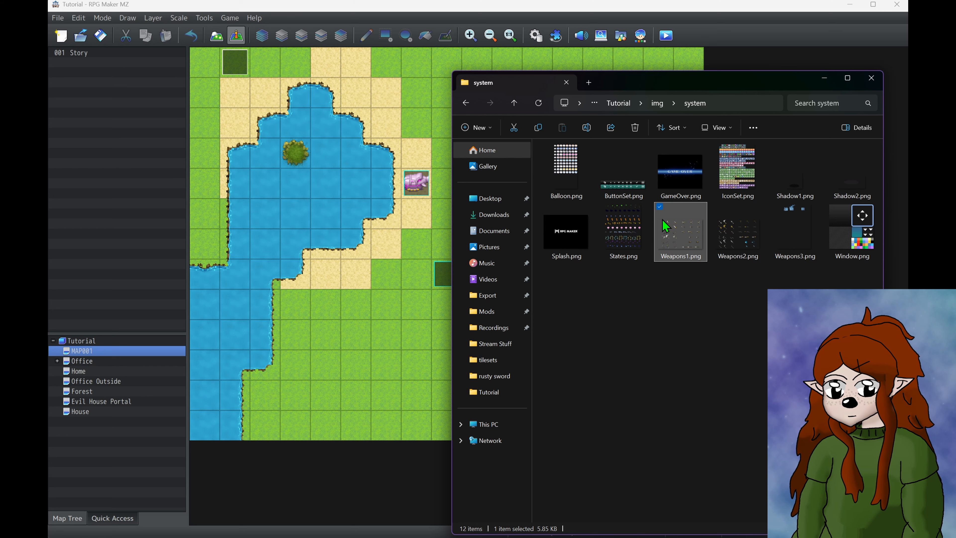
pyautogui.doubleClick(677, 227)
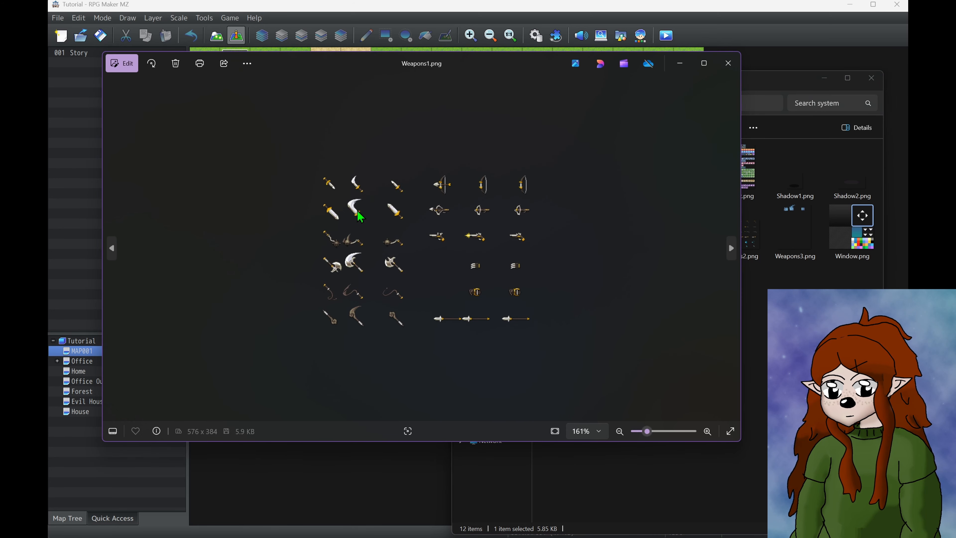
pyautogui.scroll(2, 360, 216)
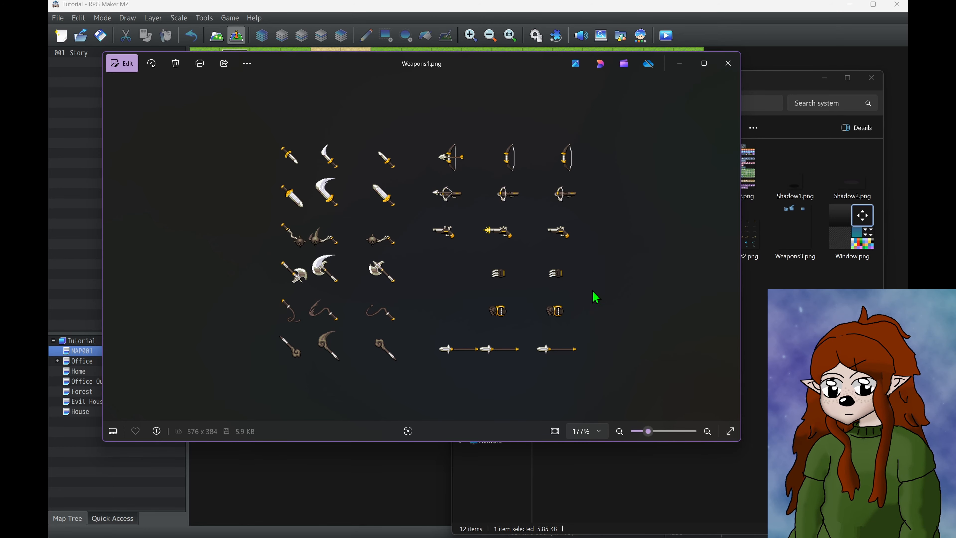
pyautogui.click(728, 63)
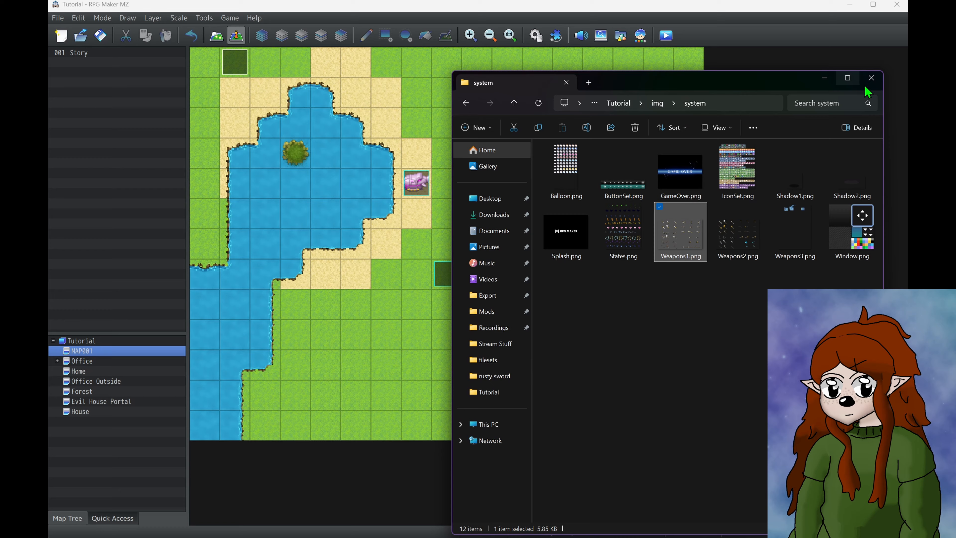
pyautogui.click(879, 83)
pyautogui.click(537, 39)
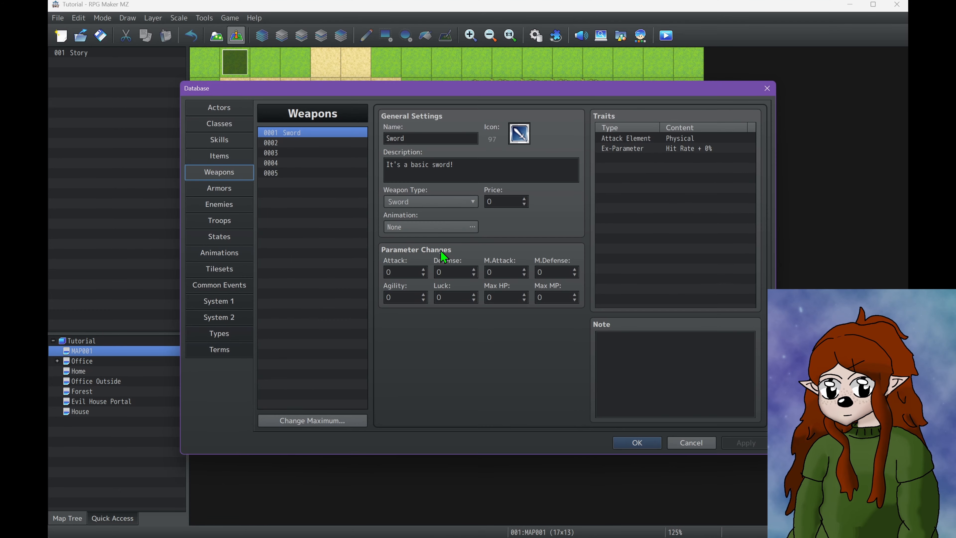
pyautogui.click(432, 201)
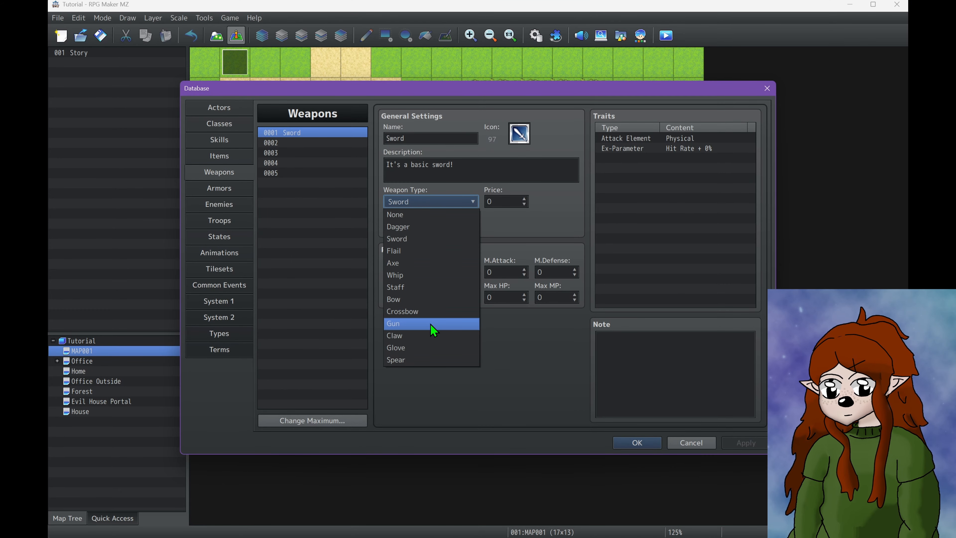
pyautogui.click(521, 210)
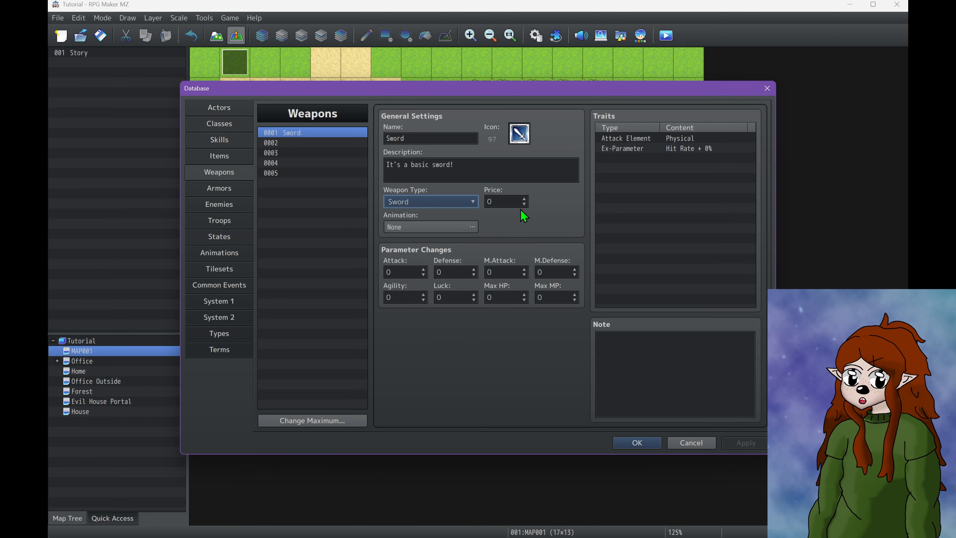
pyautogui.doubleClick(491, 197)
# Set the Sword's animation to 0006 Slash Physical and its Attack parameter to 5, then apply the changes
pyautogui.click(469, 222)
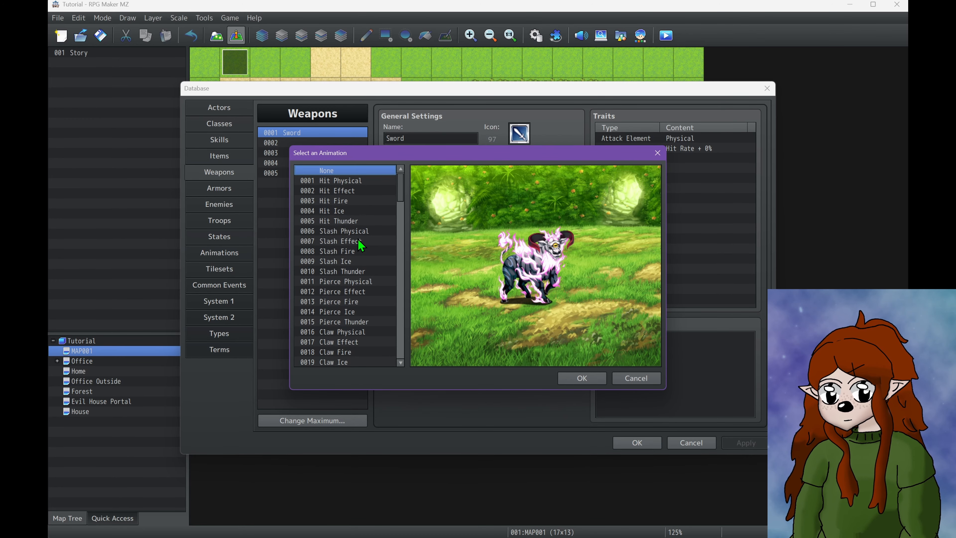
pyautogui.click(362, 232)
pyautogui.click(568, 378)
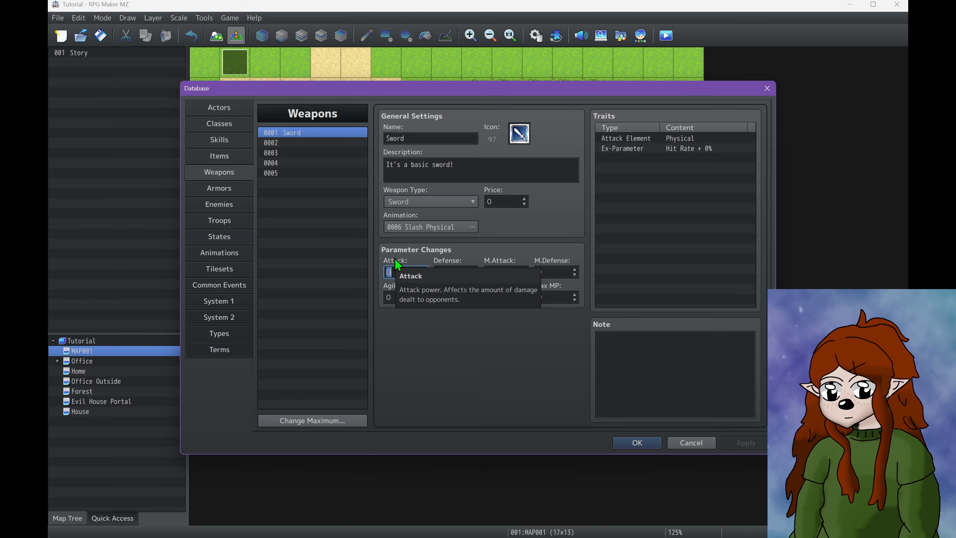
pyautogui.write('5')
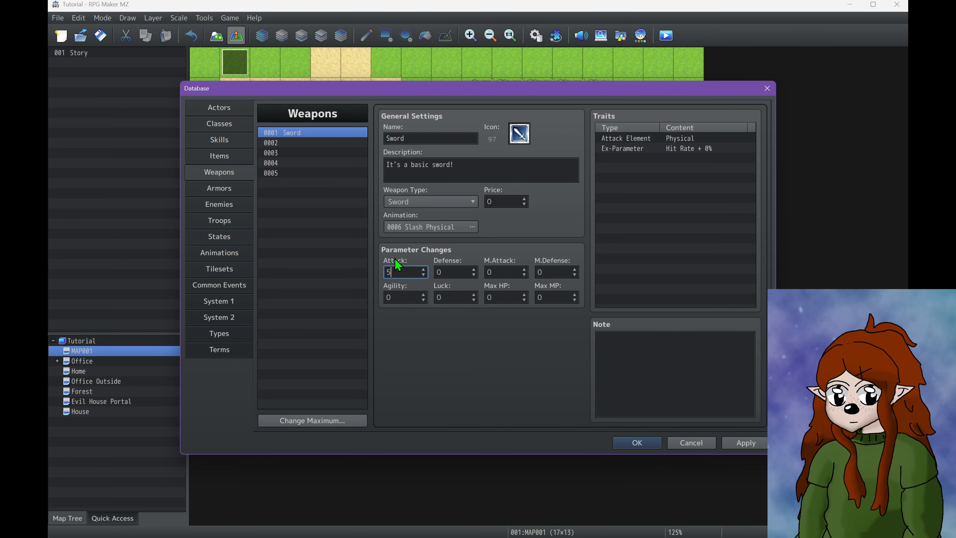
pyautogui.click(738, 445)
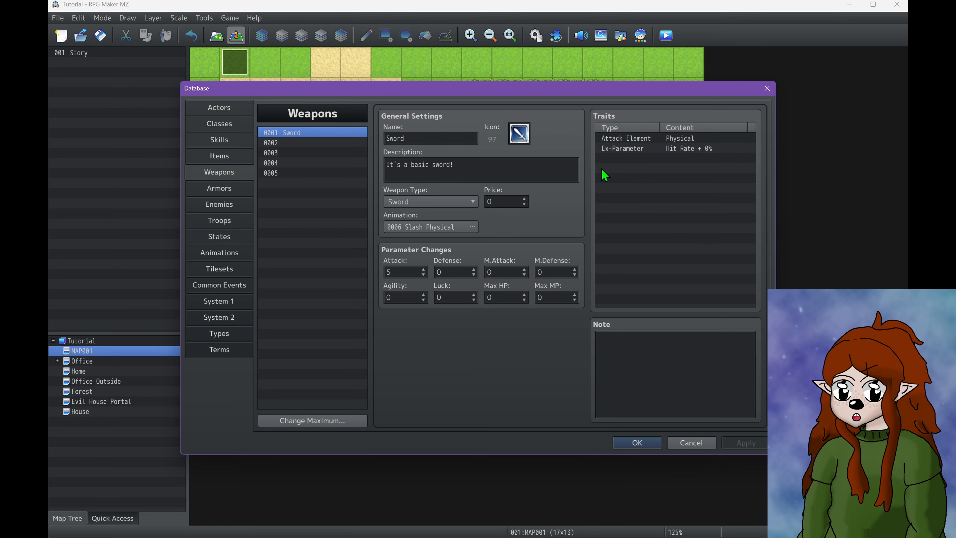
# Set the Sword's price to 10
pyautogui.doubleClick(515, 203)
pyautogui.write('1')
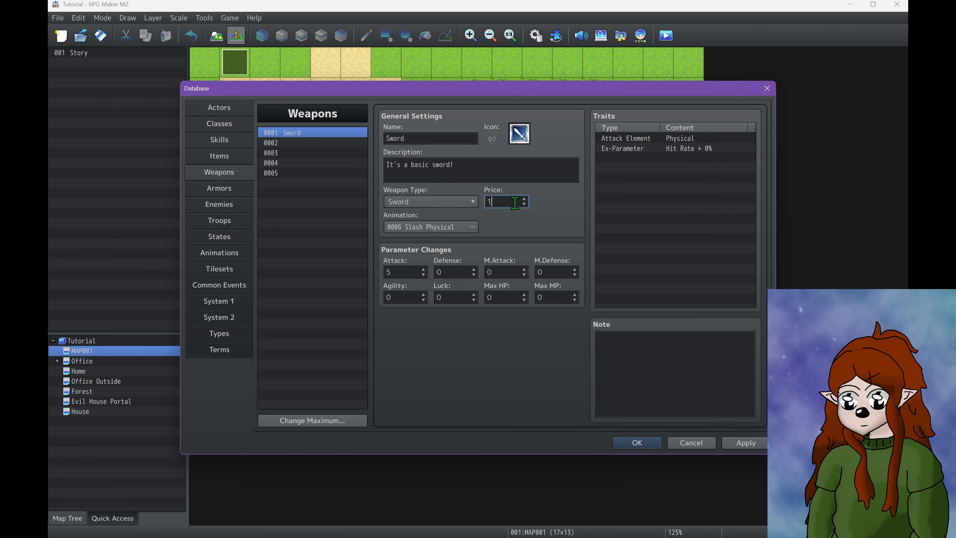
pyautogui.write('0')
pyautogui.click(567, 177)
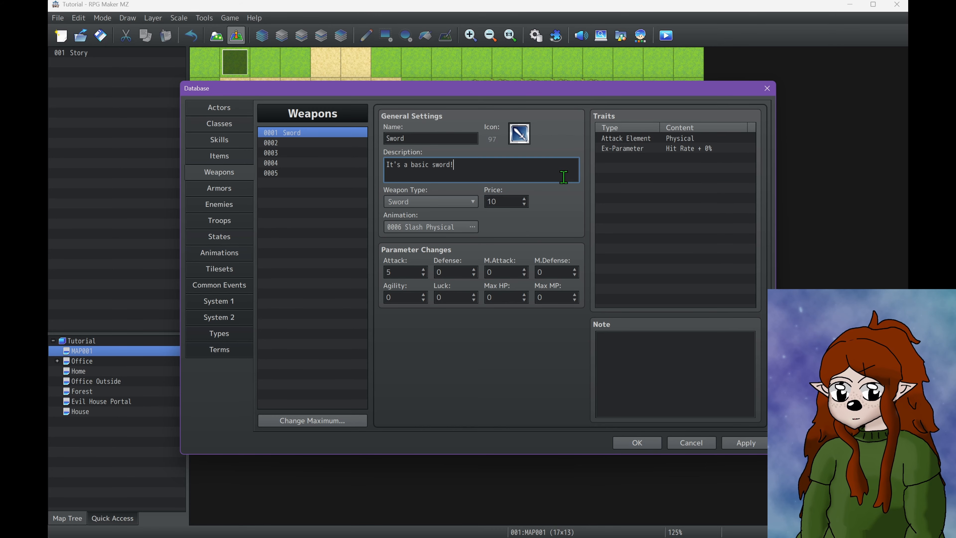
# Start a new trait for the Sword and review the elements offered for Element Rate
pyautogui.doubleClick(623, 166)
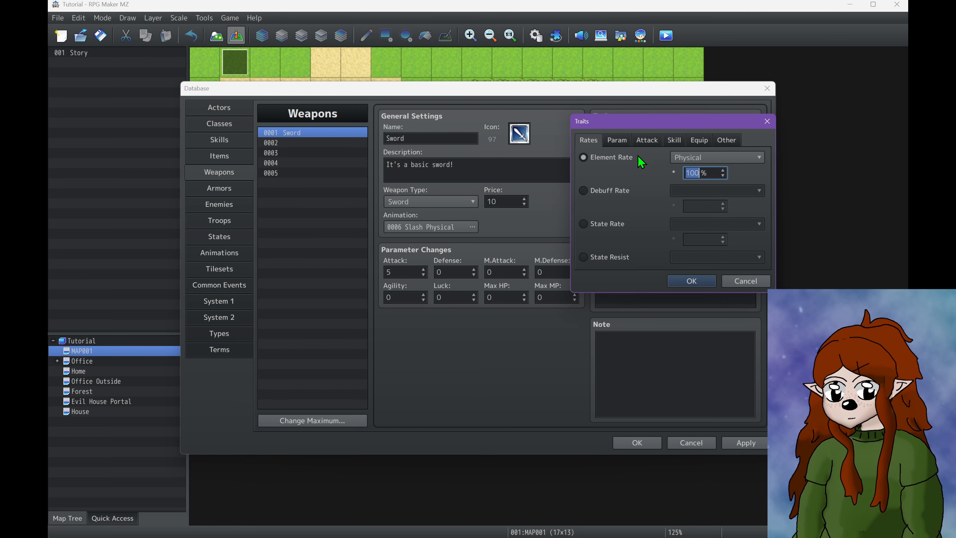
pyautogui.click(690, 160)
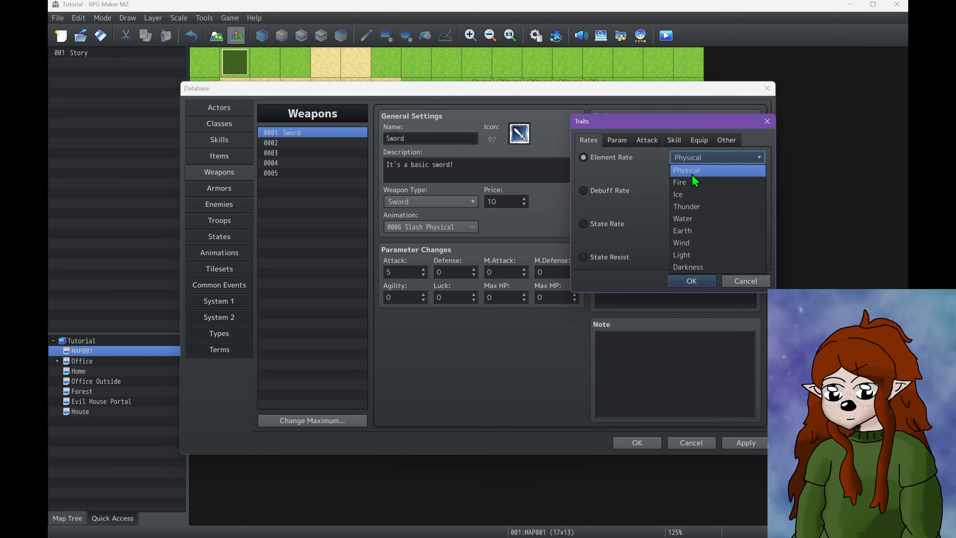
pyautogui.click(613, 178)
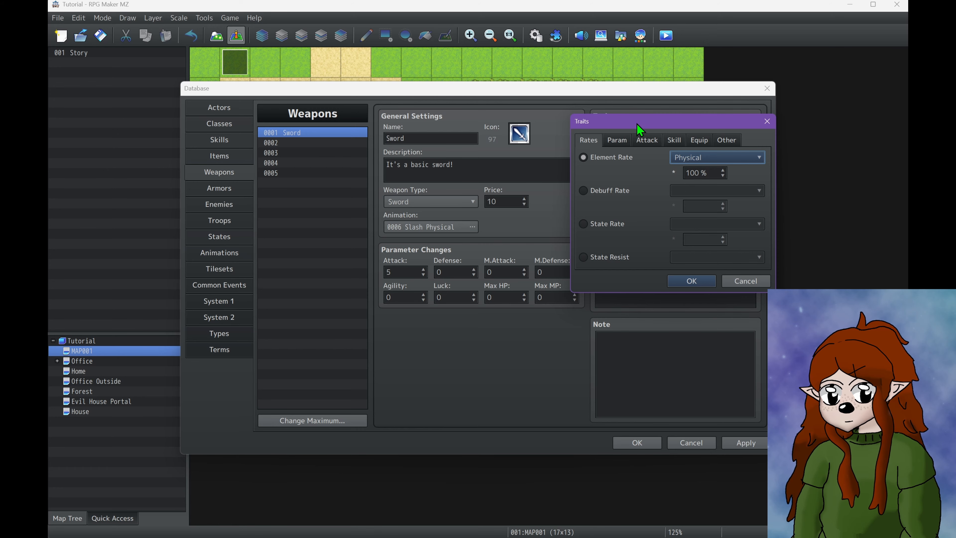
pyautogui.moveTo(637, 124); pyautogui.dragTo(637, 212)
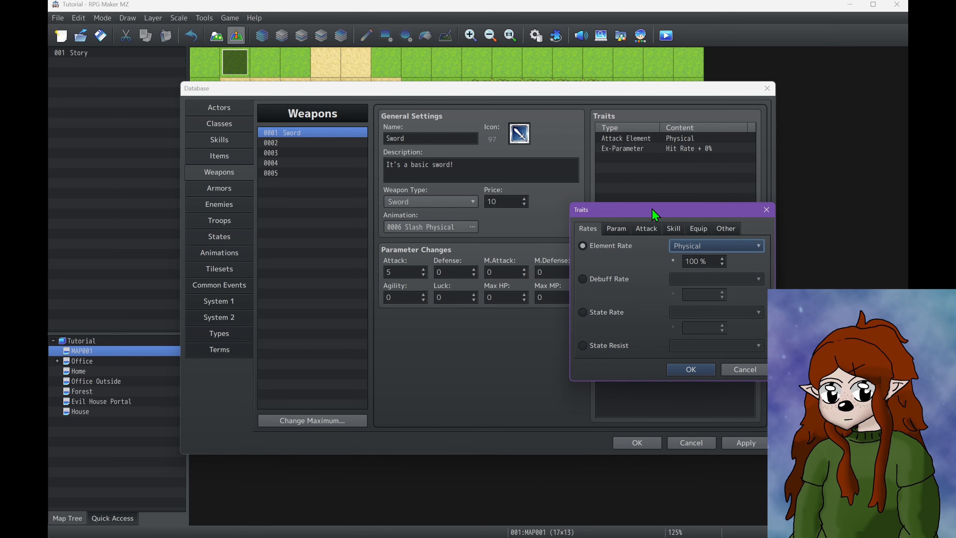
pyautogui.moveTo(656, 214); pyautogui.dragTo(630, 101)
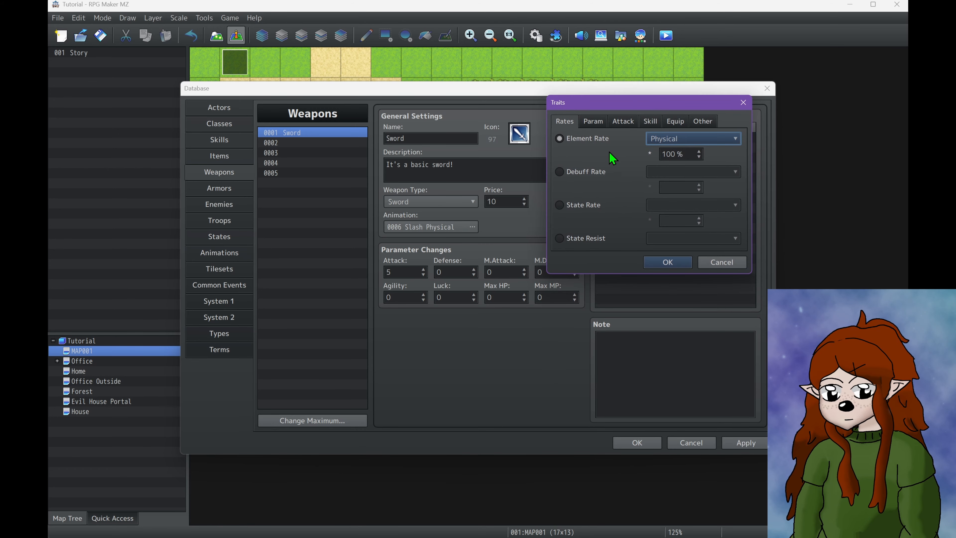
# Examine the Debuff Rate trait, reading its explanation and the parameters it can target
pyautogui.click(591, 172)
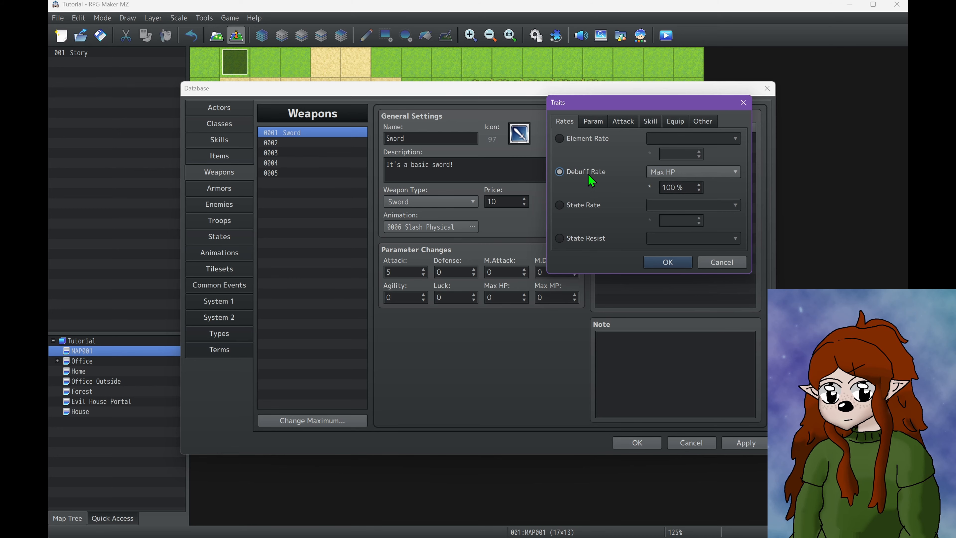
pyautogui.moveTo(594, 178)
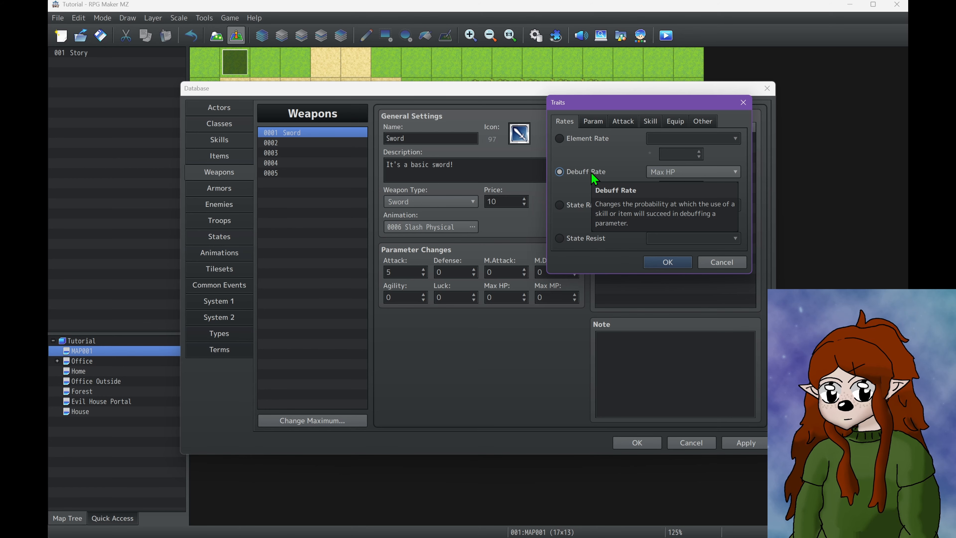
pyautogui.click(669, 173)
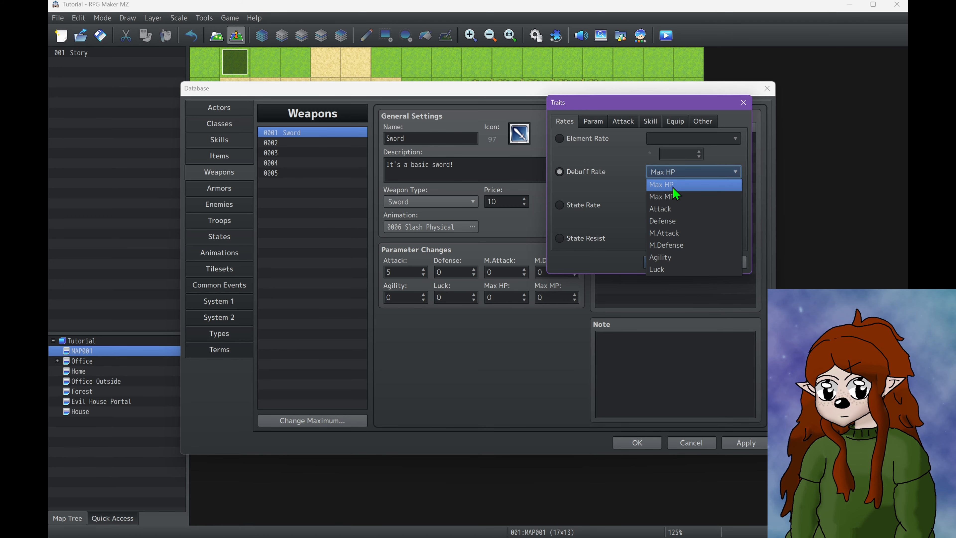
pyautogui.click(673, 187)
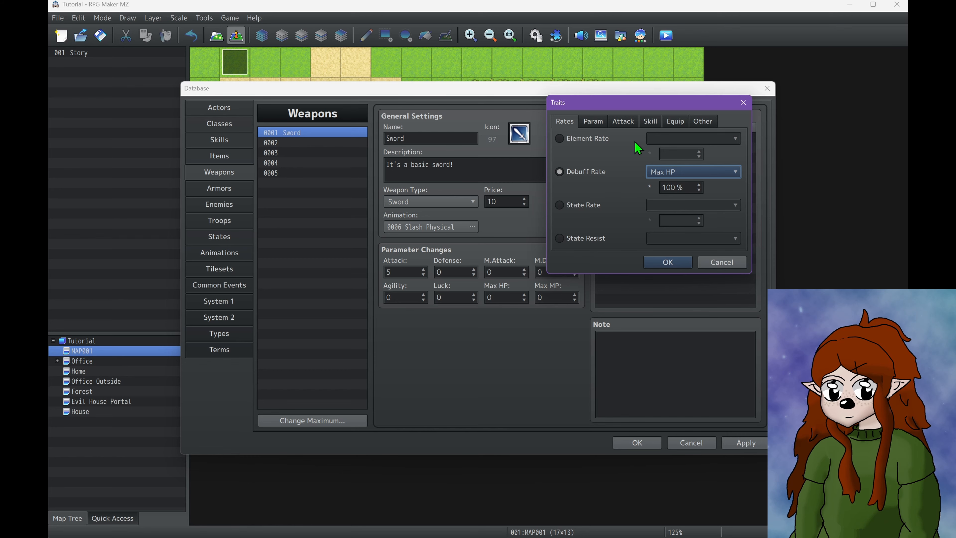
# Examine the State Rate and State Resist traits, including their explanations and the states available for State Rate
pyautogui.click(572, 208)
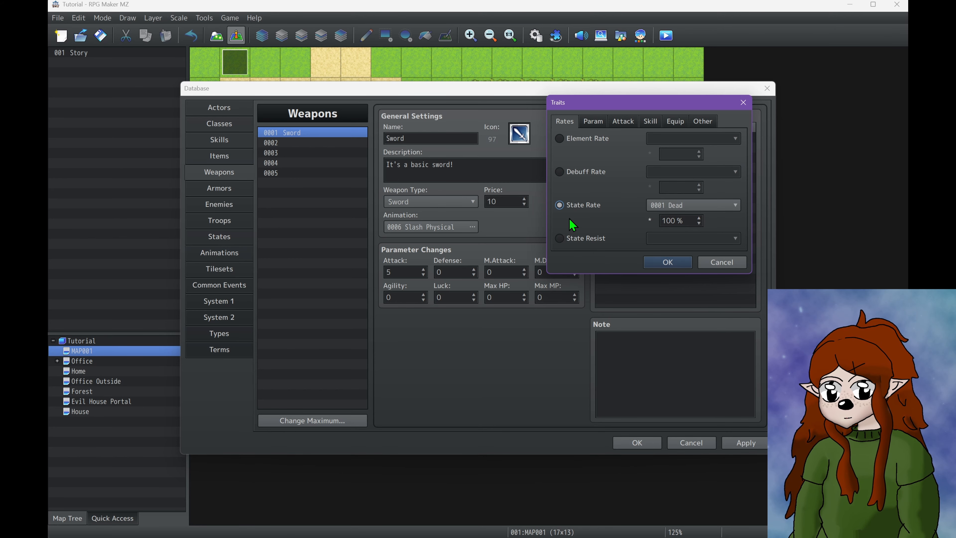
pyautogui.moveTo(570, 206)
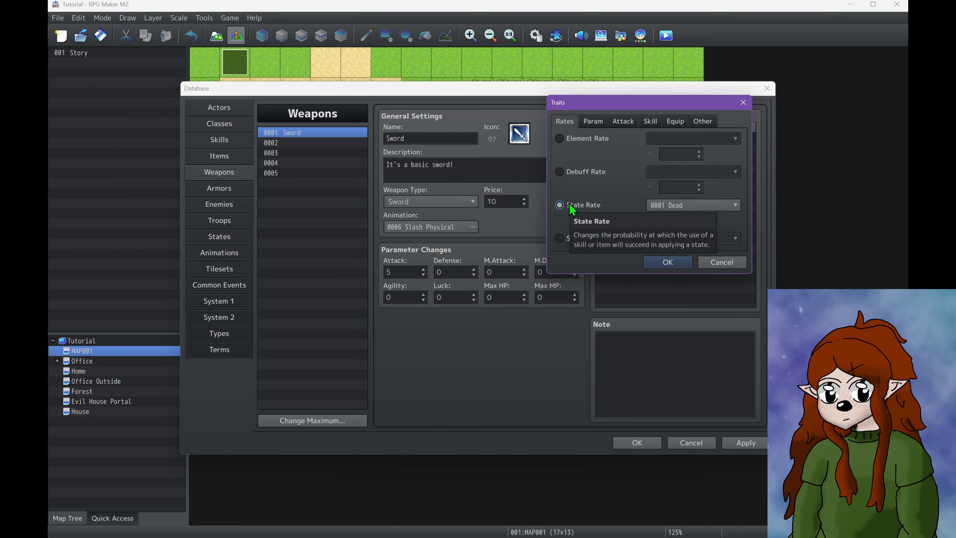
pyautogui.click(663, 206)
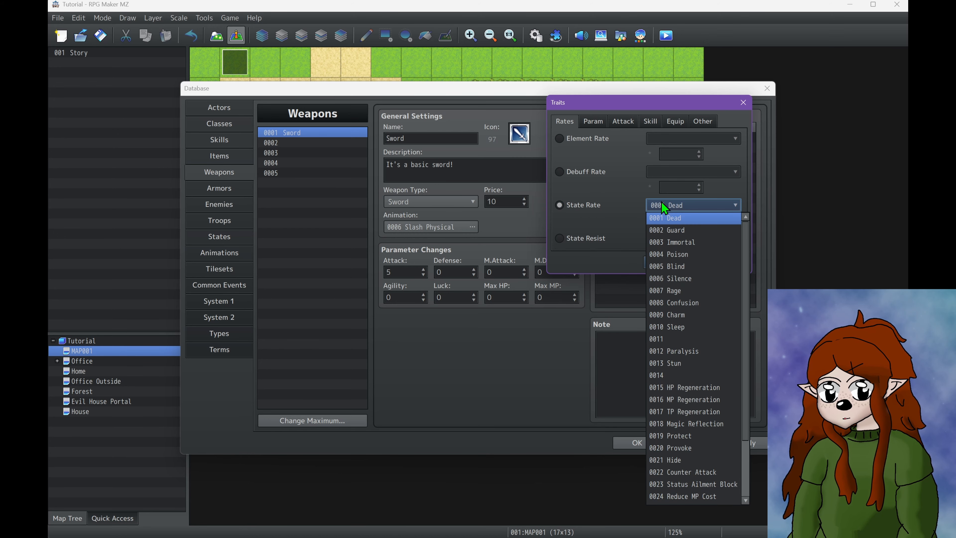
pyautogui.click(669, 219)
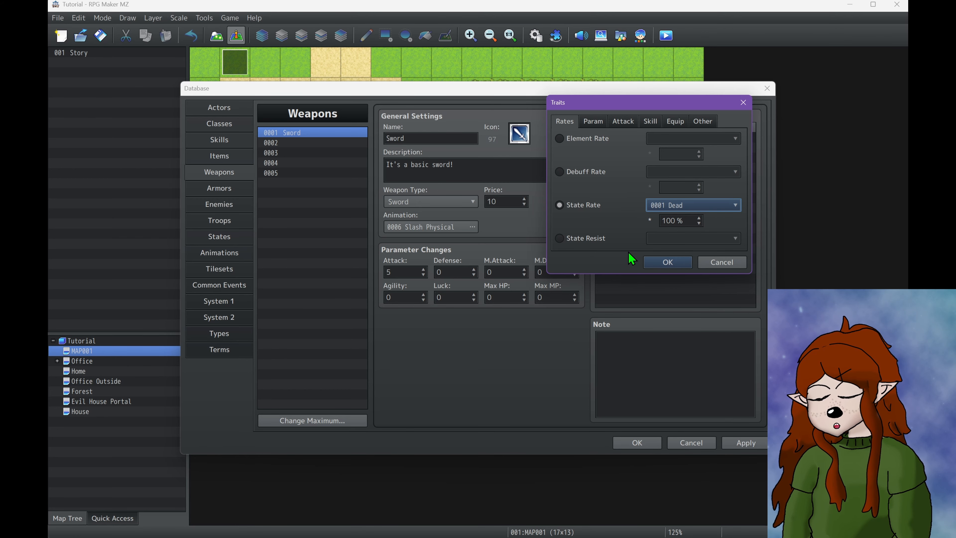
pyautogui.click(594, 239)
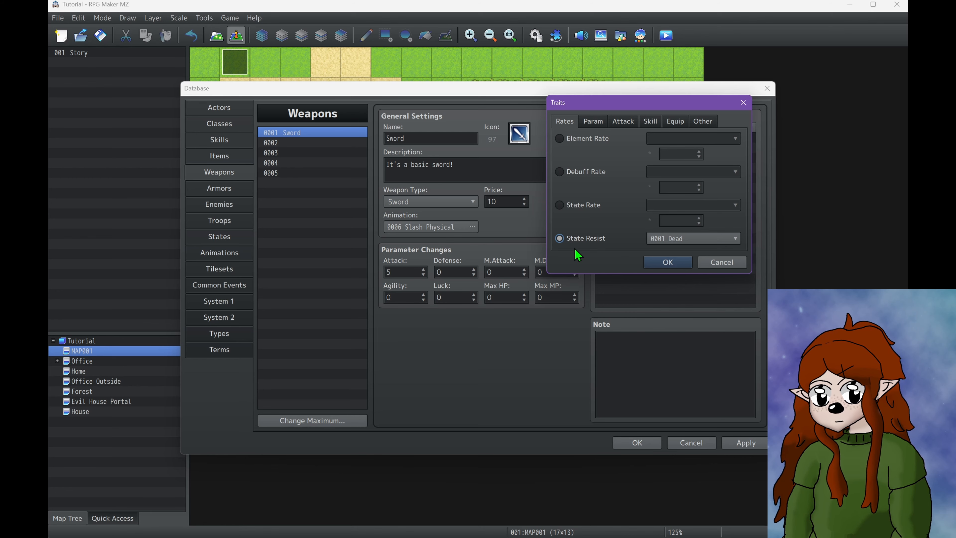
pyautogui.moveTo(580, 247)
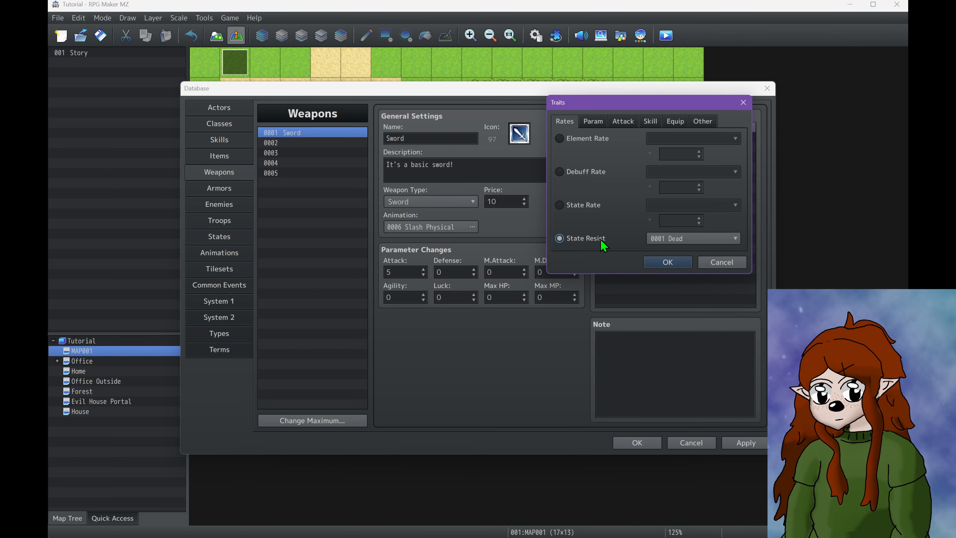
pyautogui.moveTo(594, 244)
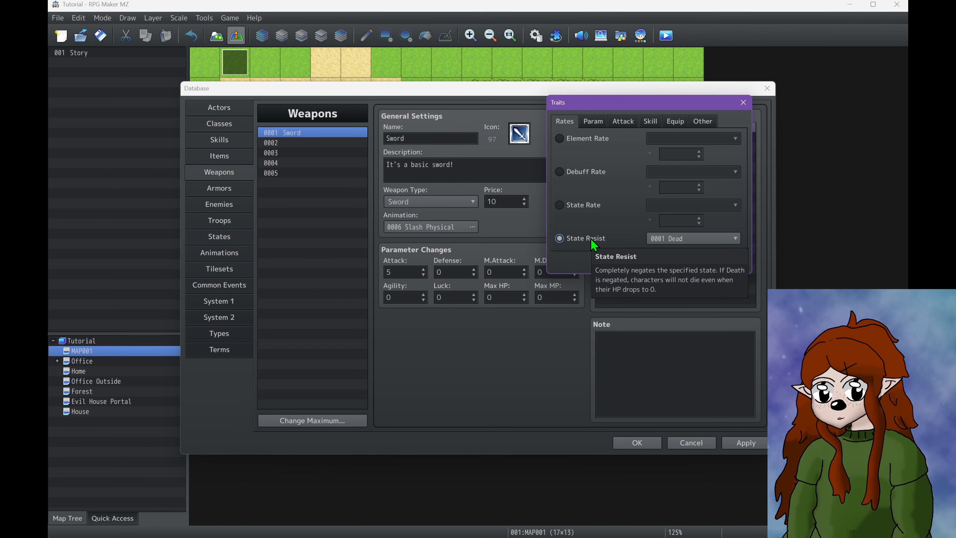
# Look over the parameter traits, then review the elements available for the Attack Element trait
pyautogui.click(587, 122)
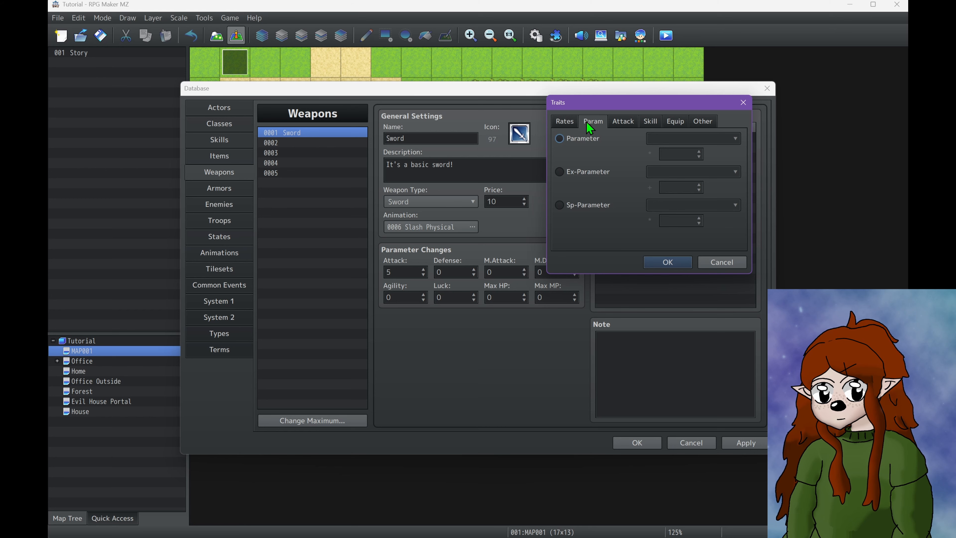
pyautogui.click(588, 140)
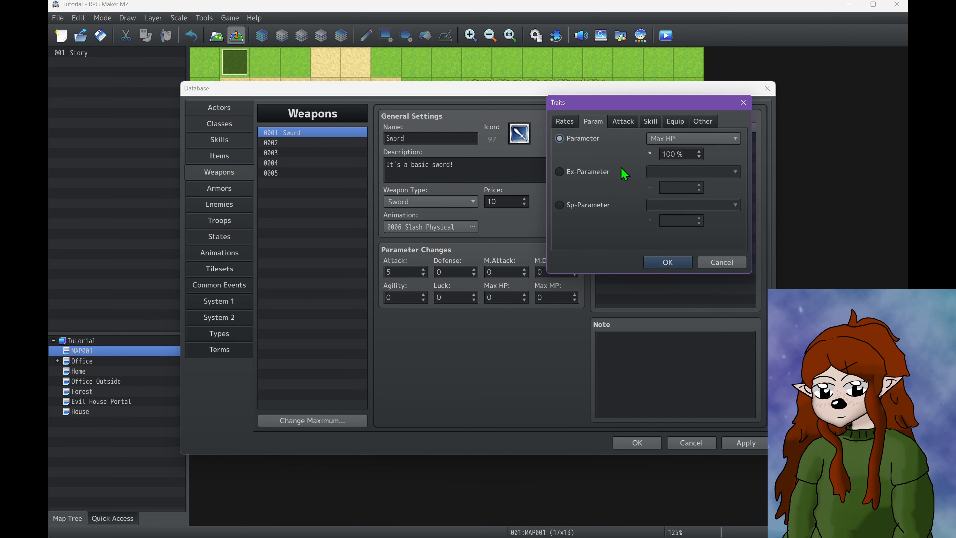
pyautogui.moveTo(601, 209)
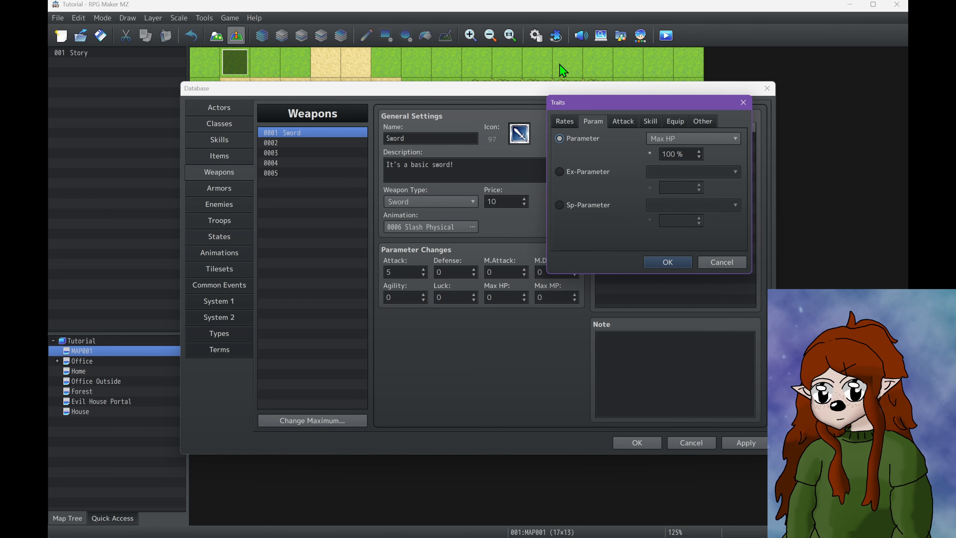
pyautogui.click(624, 122)
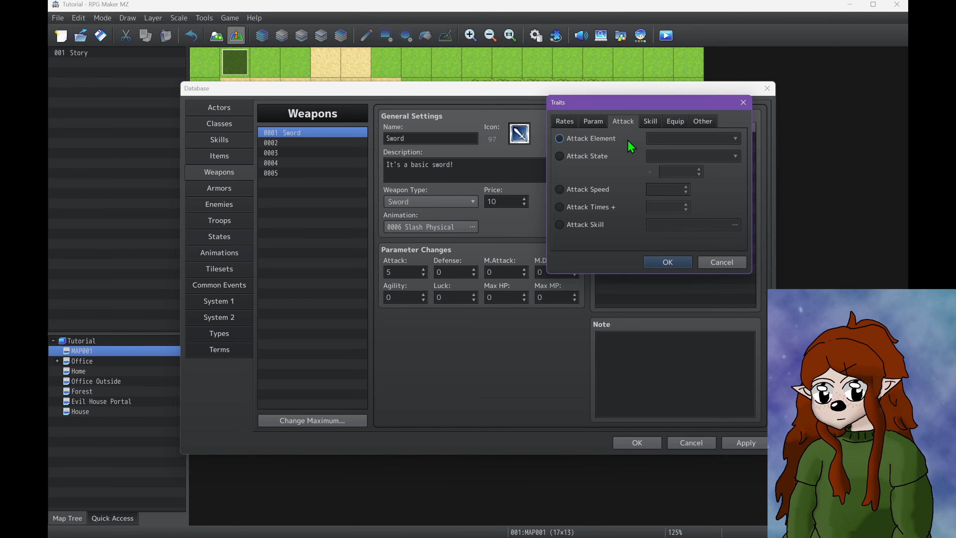
pyautogui.click(591, 141)
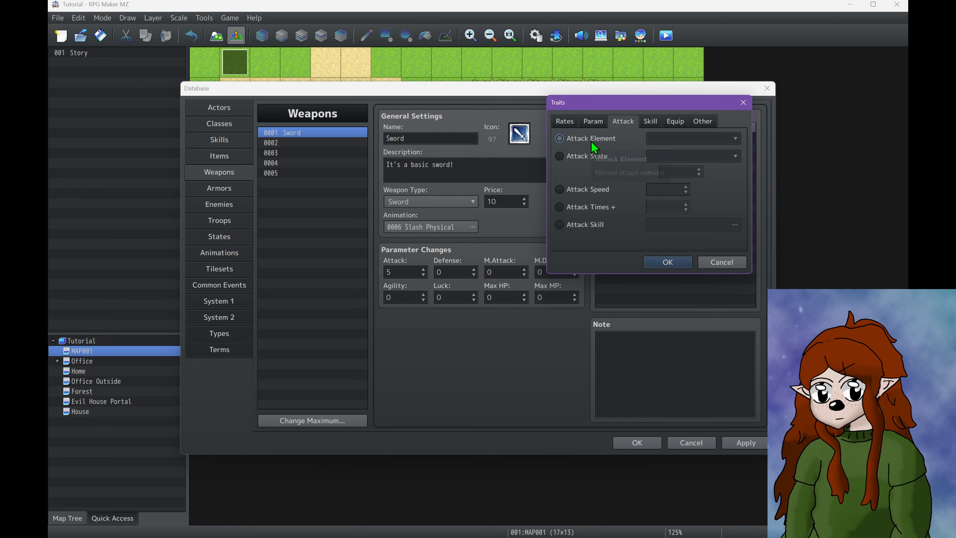
pyautogui.click(713, 134)
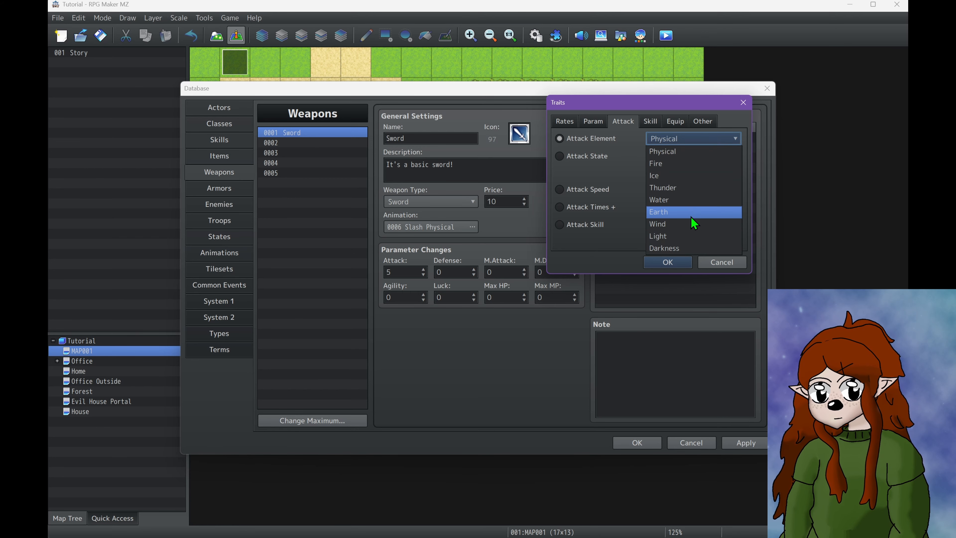
# Return to the Element Rate trait and review its element list for comparison with Attack Element
pyautogui.click(563, 127)
pyautogui.click(587, 140)
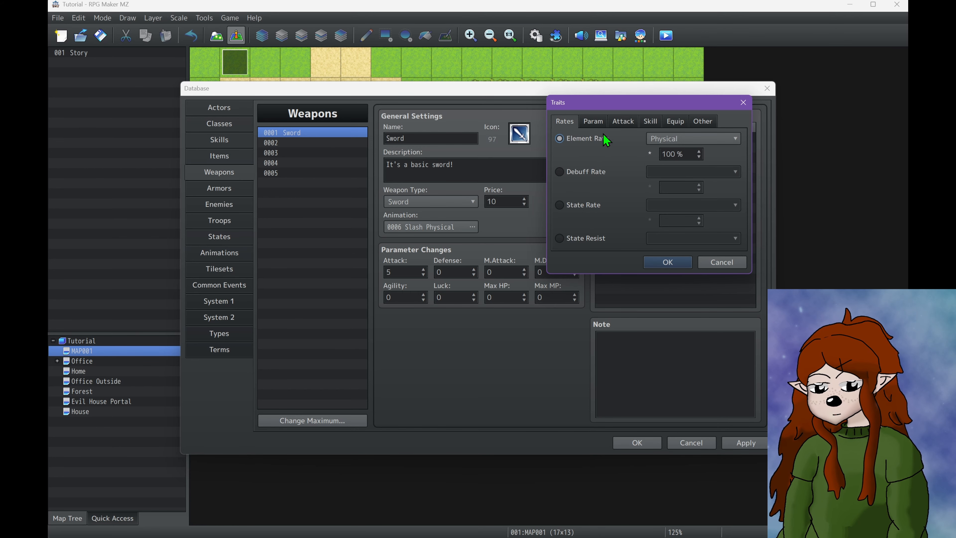
pyautogui.click(670, 139)
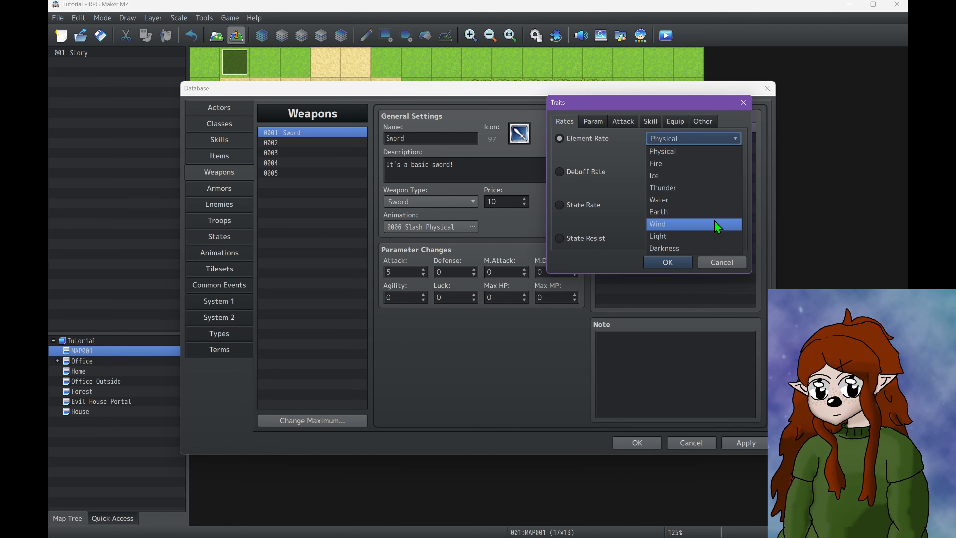
pyautogui.click(656, 177)
# Go back to the attack traits and examine the states available for Attack State
pyautogui.click(612, 121)
pyautogui.click(610, 132)
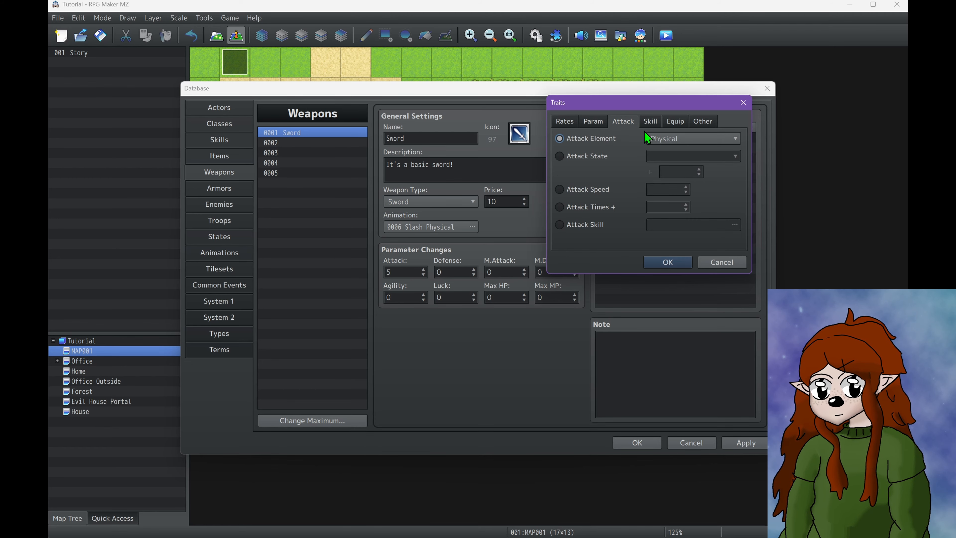
pyautogui.click(605, 158)
pyautogui.click(692, 155)
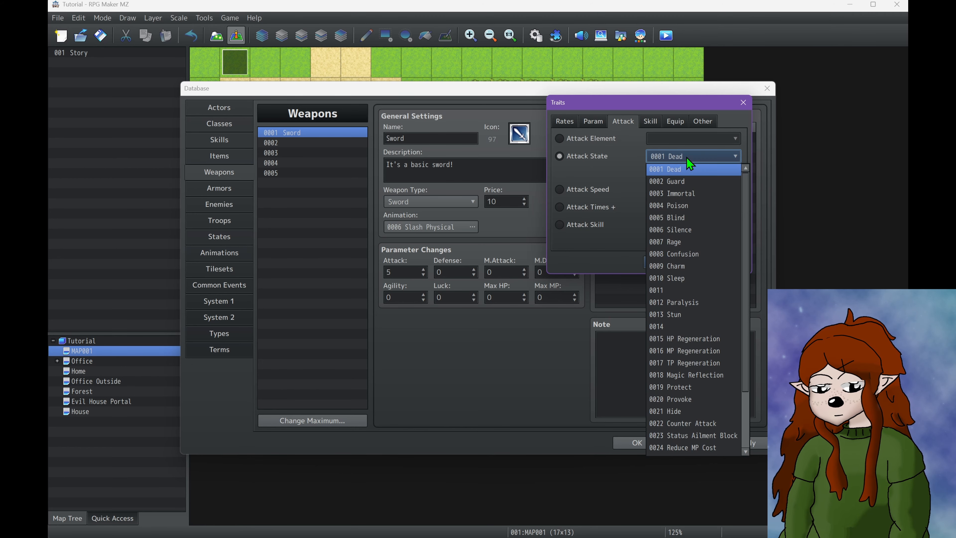
pyautogui.click(616, 166)
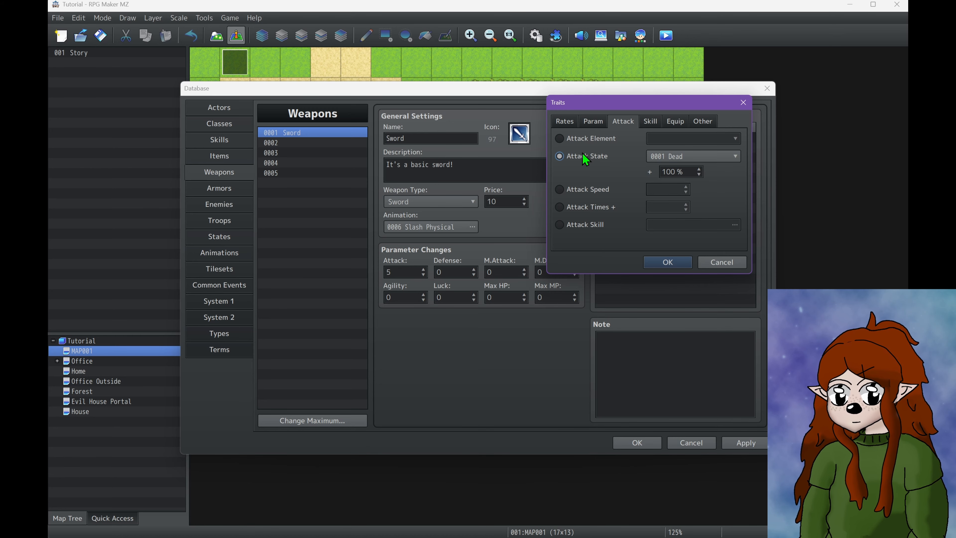
# Read the explanation of the Attack State trait and look through its list of states again
pyautogui.moveTo(583, 153)
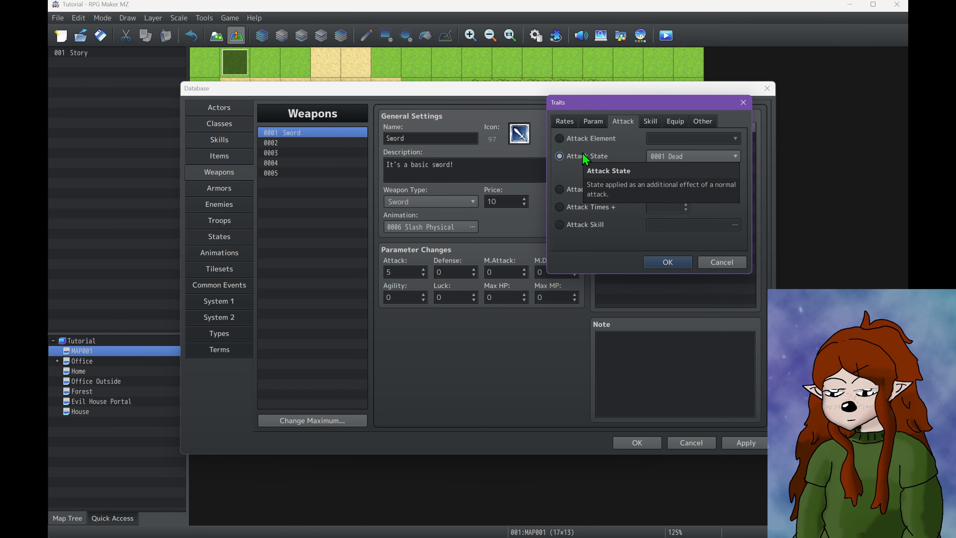
pyautogui.click(719, 156)
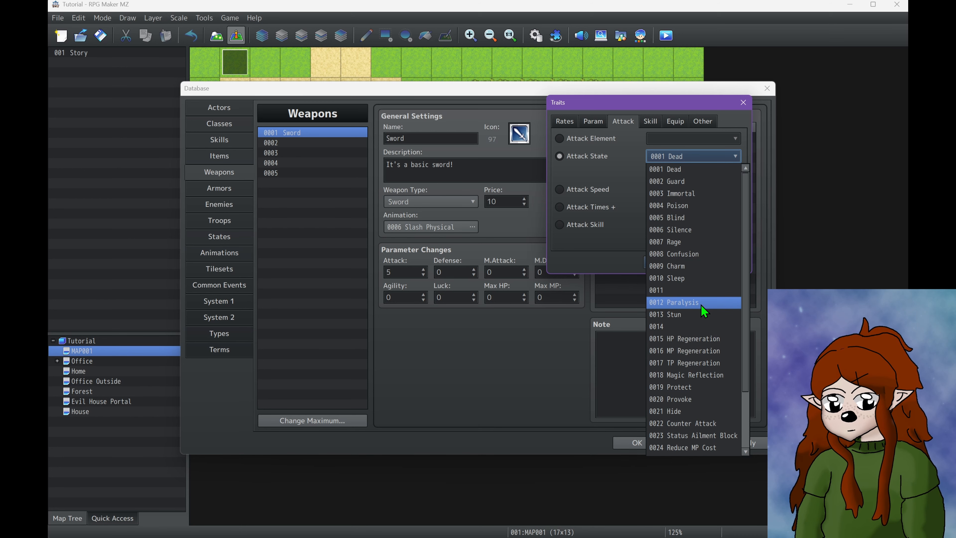
pyautogui.click(601, 186)
# Review the Attack Speed and Attack Times + traits, along with the skill choices for Attack Skill
pyautogui.click(577, 193)
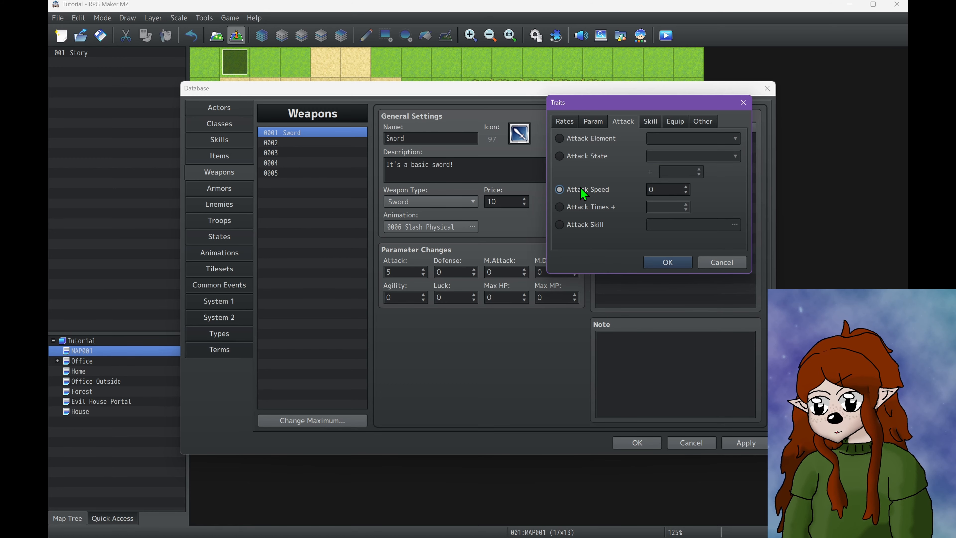
pyautogui.click(591, 208)
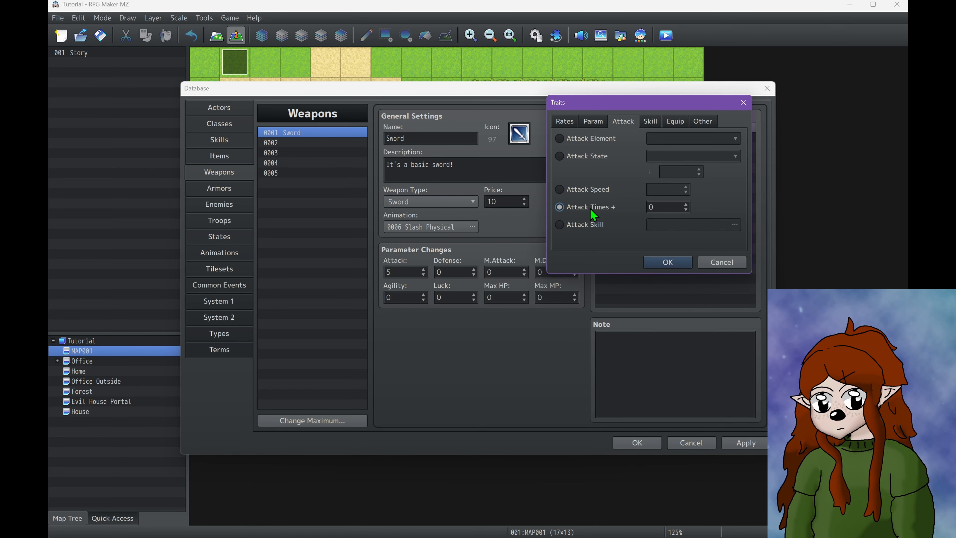
pyautogui.click(598, 225)
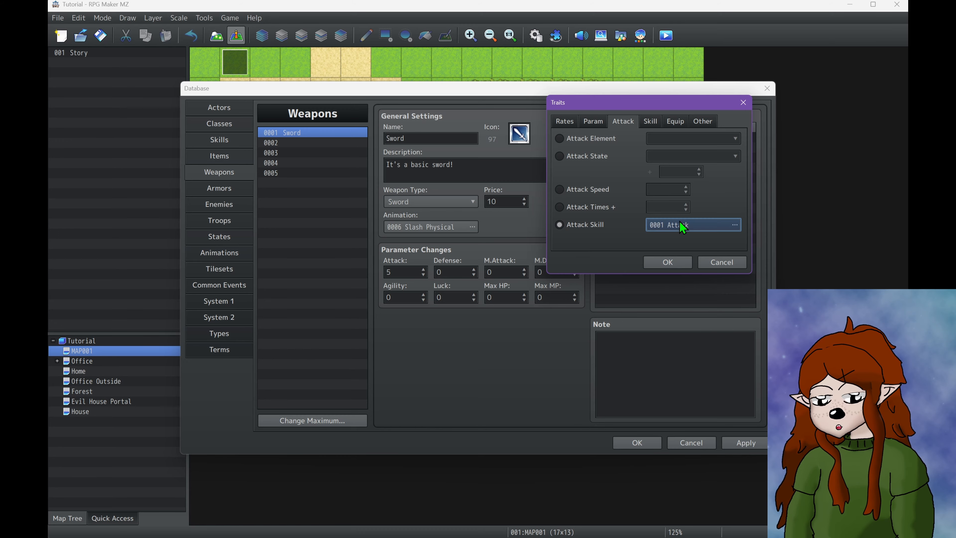
pyautogui.doubleClick(682, 224)
pyautogui.click(674, 301)
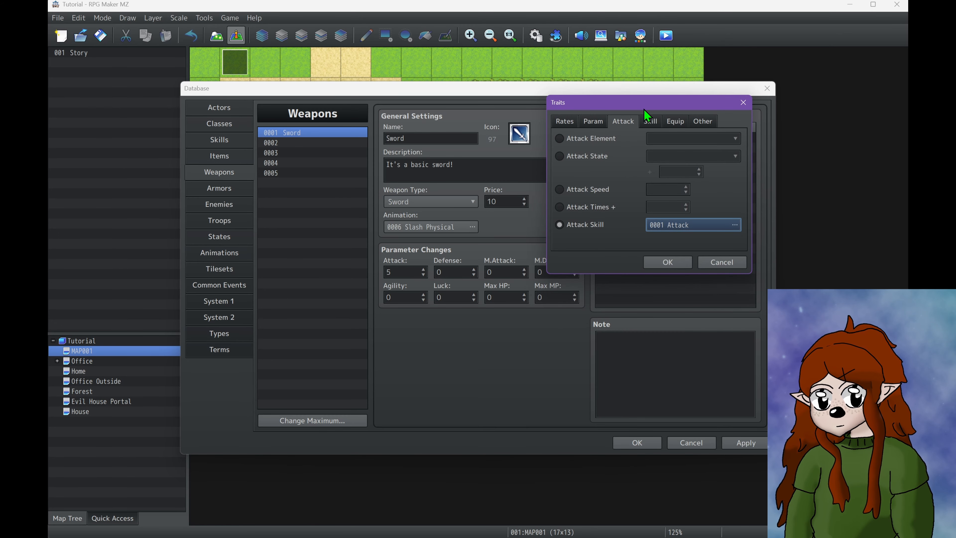
# Examine the skill types available for the Add Skill Type and Seal Skill Type traits
pyautogui.click(654, 123)
pyautogui.click(677, 123)
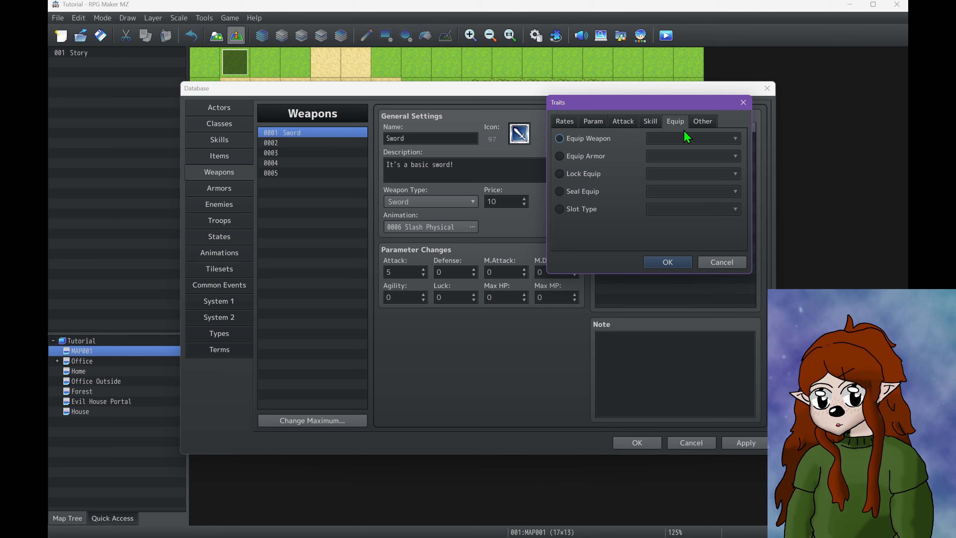
pyautogui.click(651, 122)
pyautogui.click(651, 139)
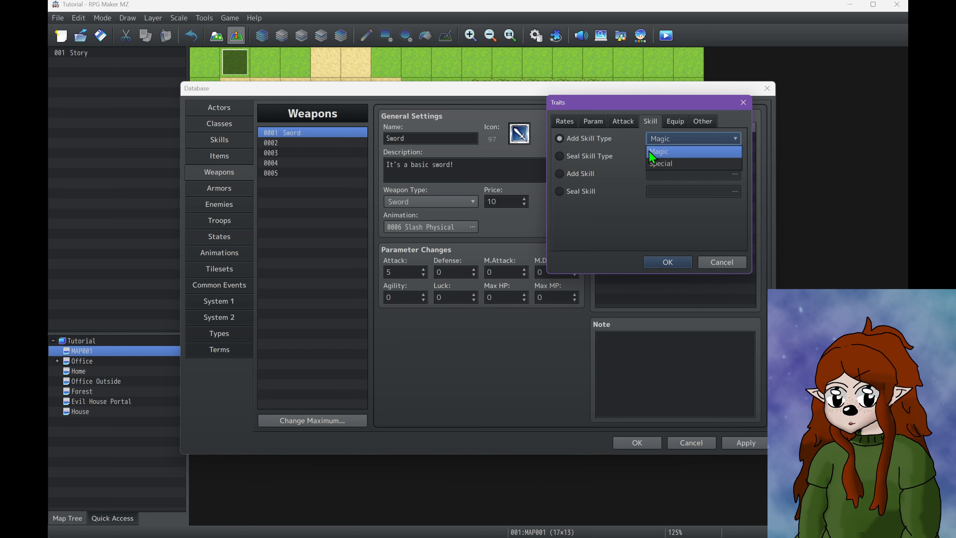
pyautogui.click(594, 171)
pyautogui.click(599, 156)
pyautogui.click(663, 156)
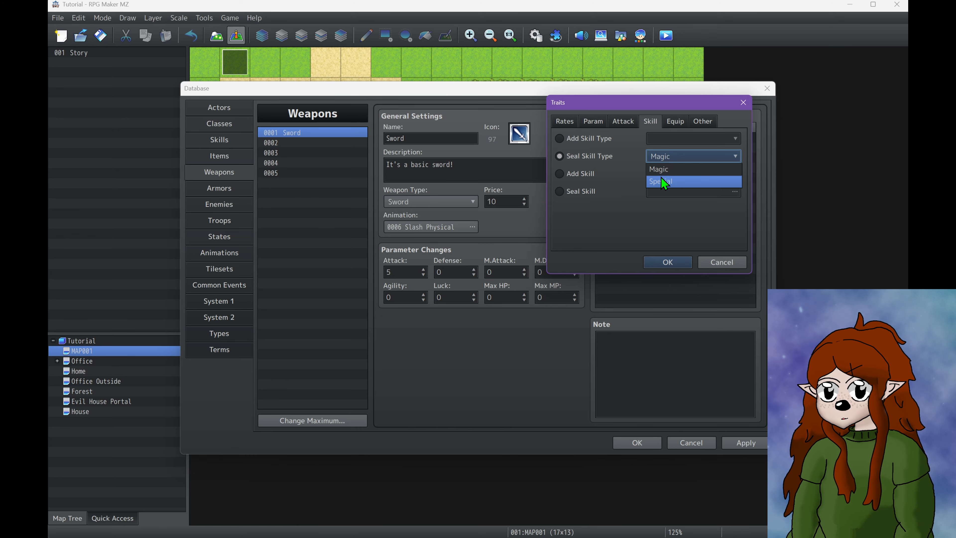
# Review the Add Skill trait's explanation and skill list, then look at the Seal Skill trait
pyautogui.click(601, 177)
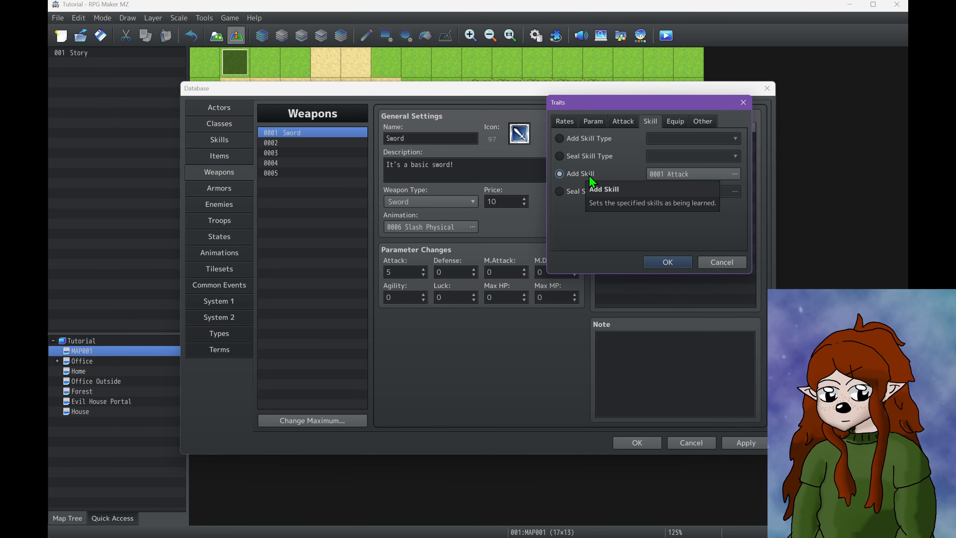
pyautogui.click(659, 177)
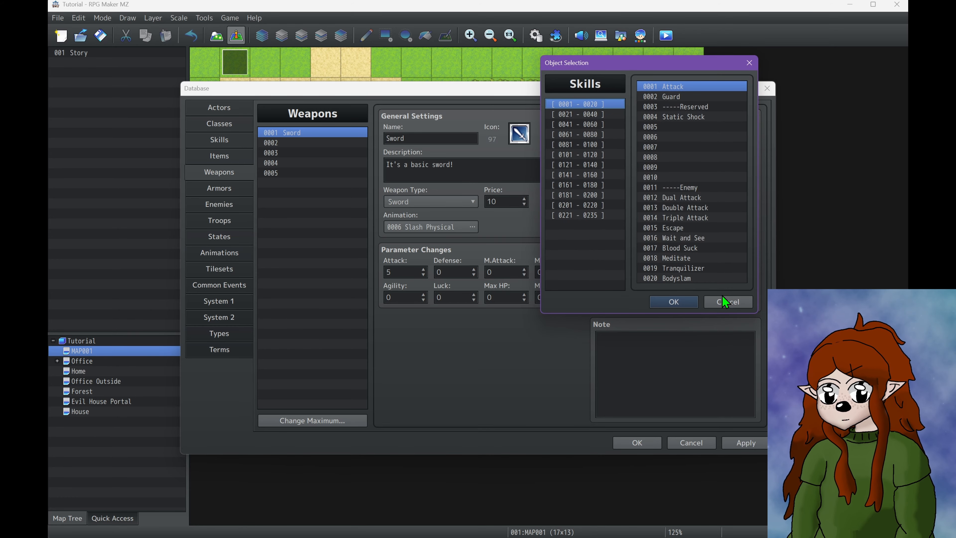
pyautogui.click(727, 302)
pyautogui.click(592, 195)
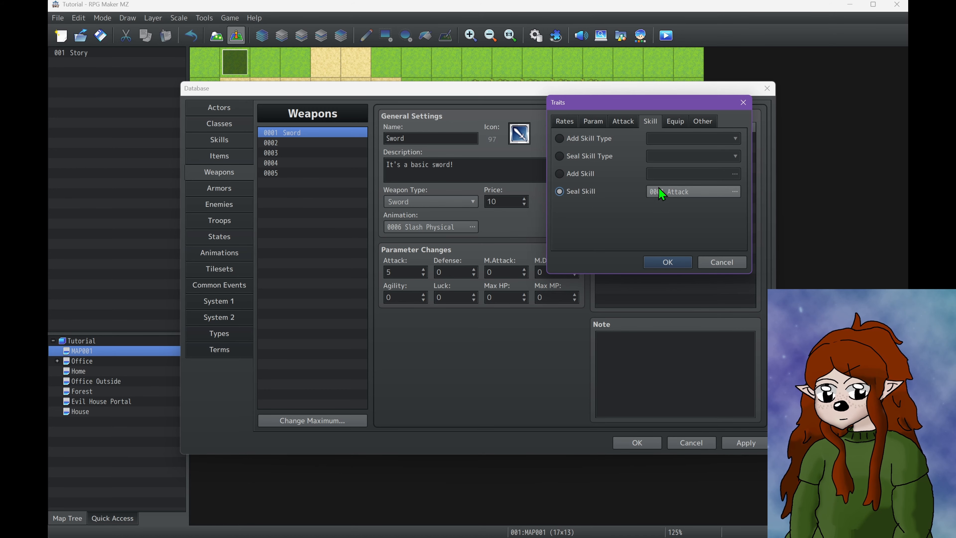
# Examine the weapon types available for the Equip Weapon trait, trying Sword as the allowed type
pyautogui.click(670, 119)
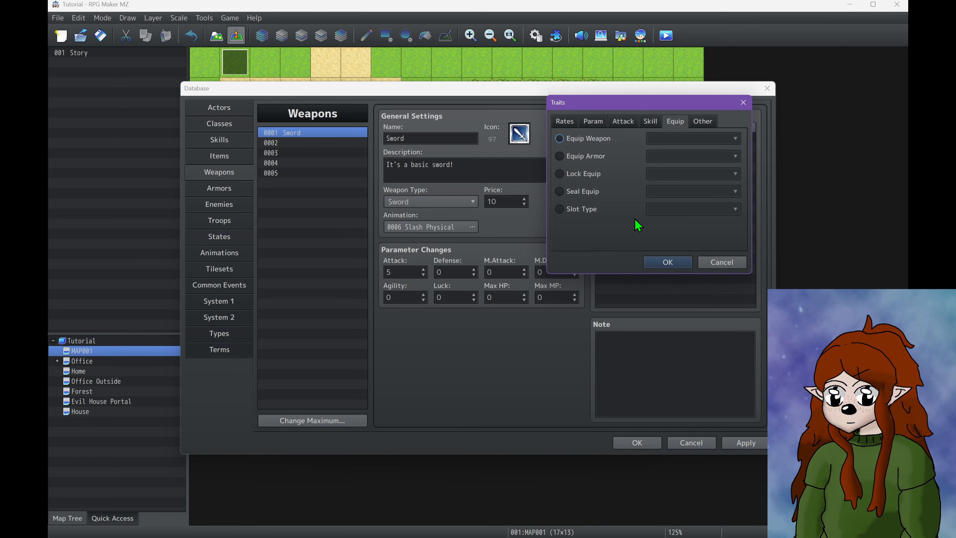
pyautogui.click(586, 140)
pyautogui.click(700, 138)
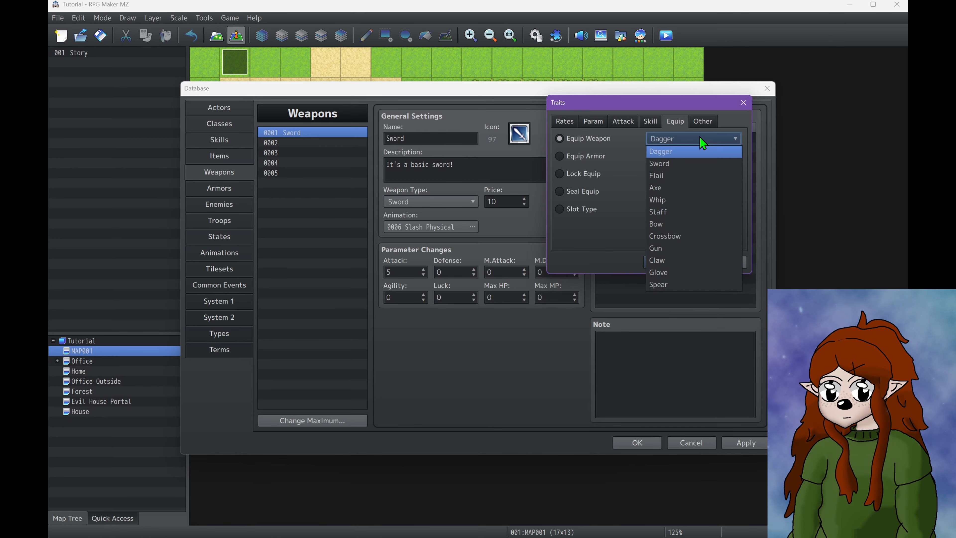
pyautogui.click(685, 168)
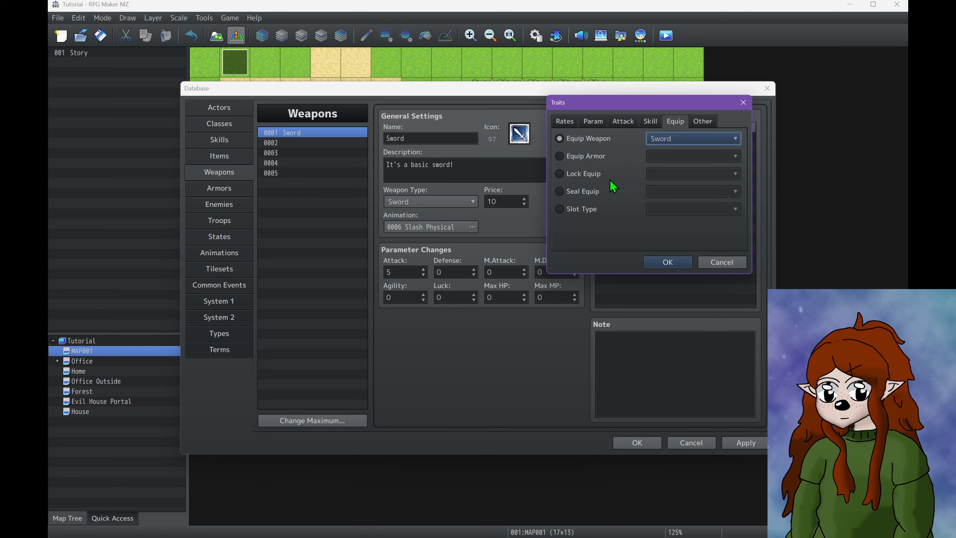
pyautogui.click(667, 144)
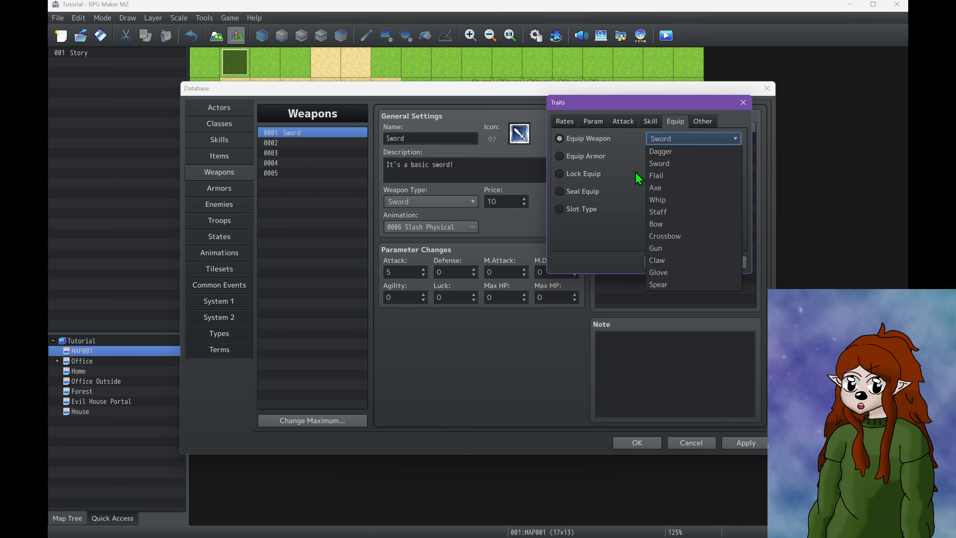
pyautogui.click(606, 176)
pyautogui.click(594, 122)
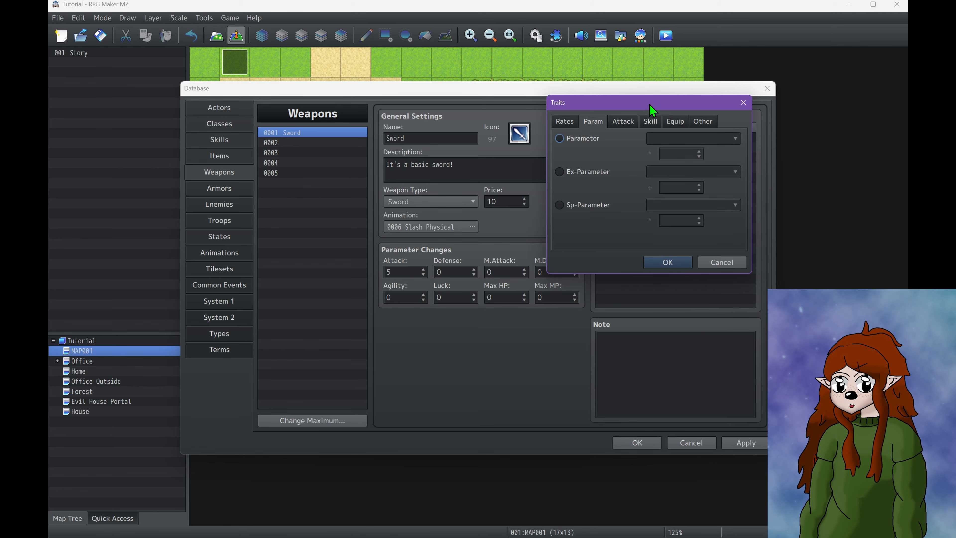
pyautogui.click(681, 125)
pyautogui.click(578, 140)
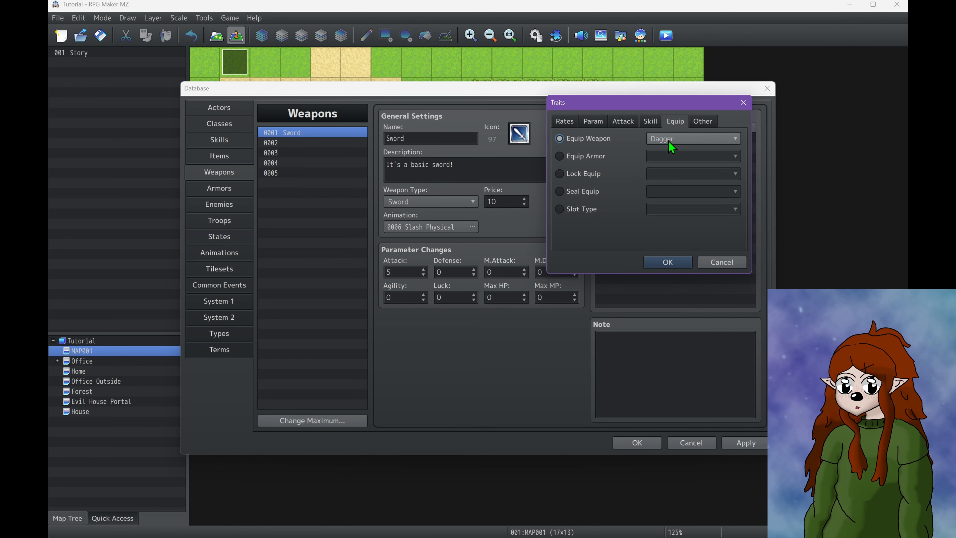
# Compare the Lock Equip and Seal Equip traits with the Equip Weapon trait
pyautogui.click(595, 174)
pyautogui.click(593, 141)
pyautogui.click(603, 173)
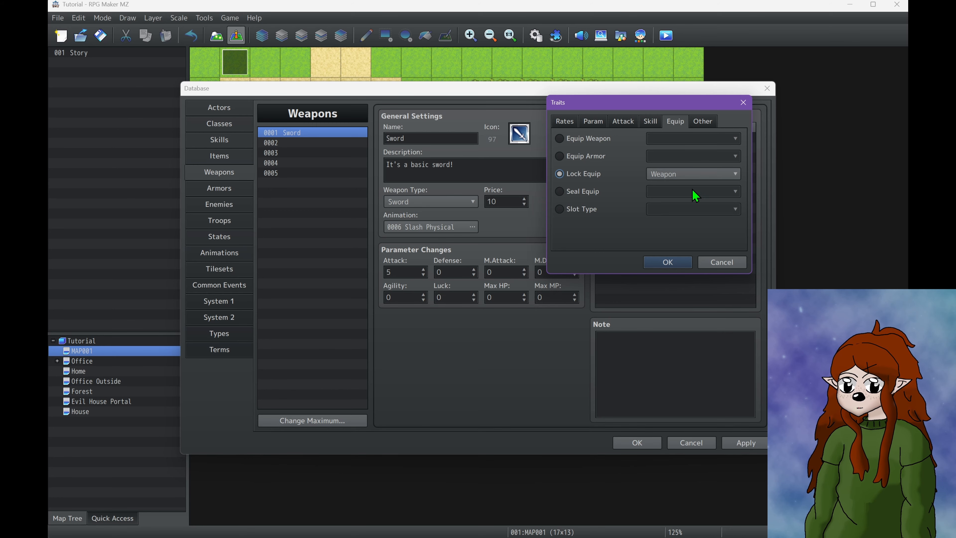
pyautogui.click(589, 190)
pyautogui.click(582, 175)
# Compare the Normal and Dual Wield options of the Slot Type trait
pyautogui.click(594, 210)
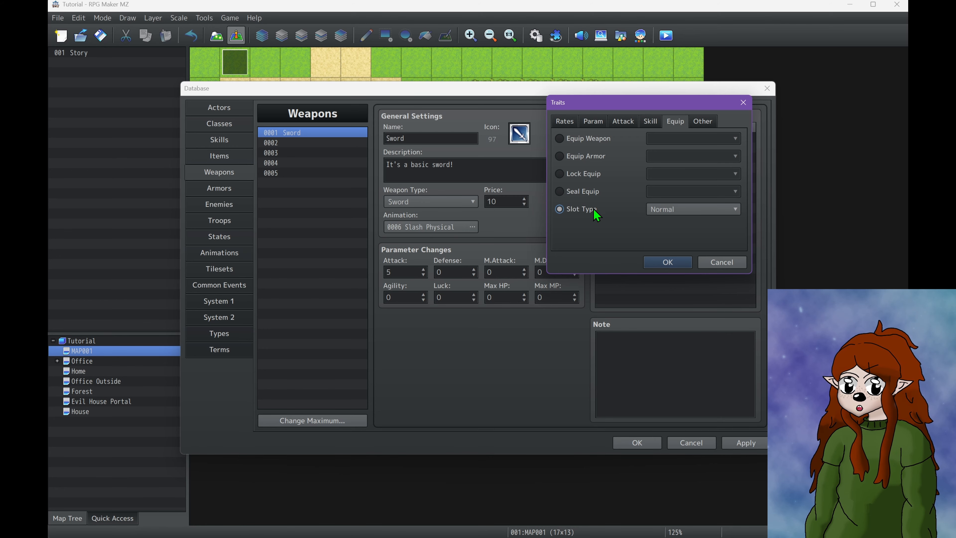
pyautogui.click(590, 195)
pyautogui.click(587, 209)
pyautogui.click(688, 209)
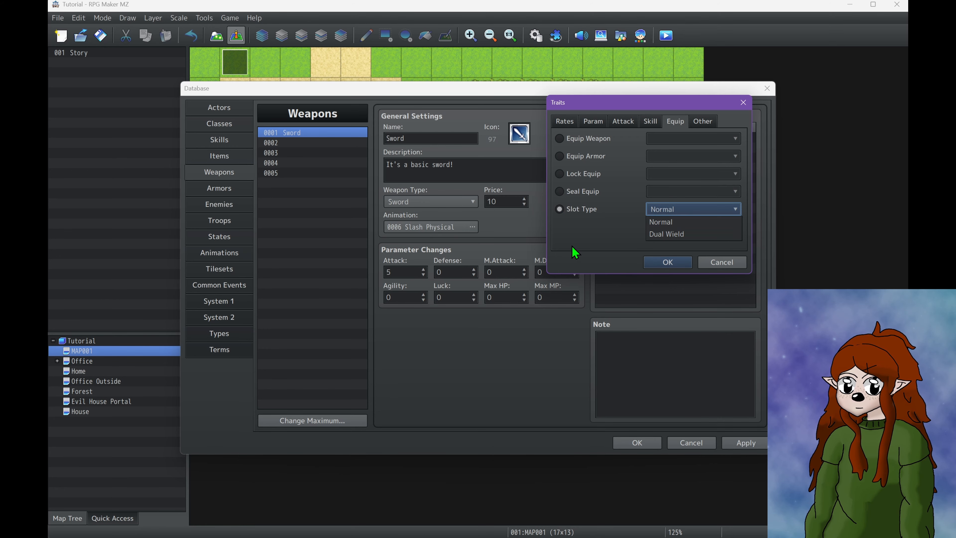
pyautogui.click(674, 220)
pyautogui.click(651, 210)
pyautogui.click(668, 234)
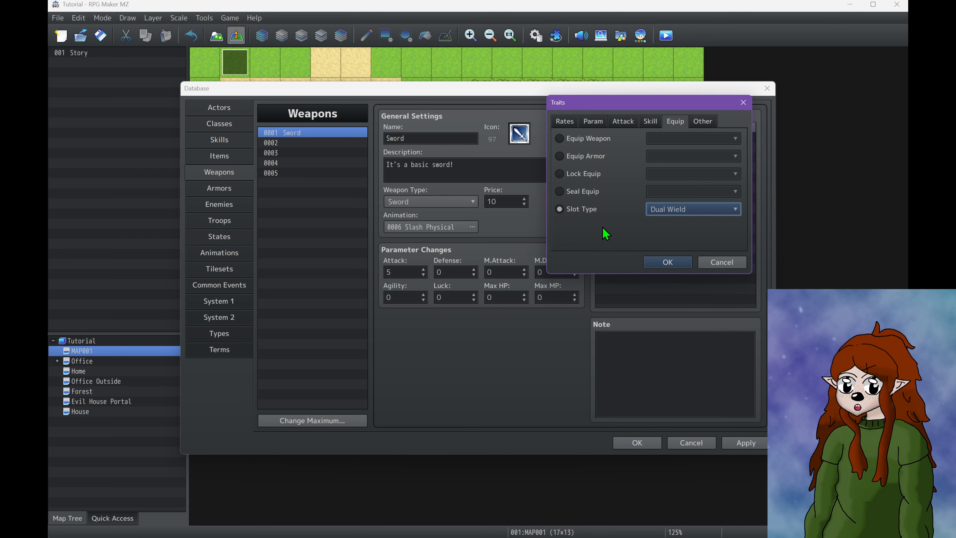
pyautogui.click(680, 211)
pyautogui.click(682, 222)
# Read the explanation of the Action Times + trait and examine the options for Special Flag
pyautogui.click(701, 122)
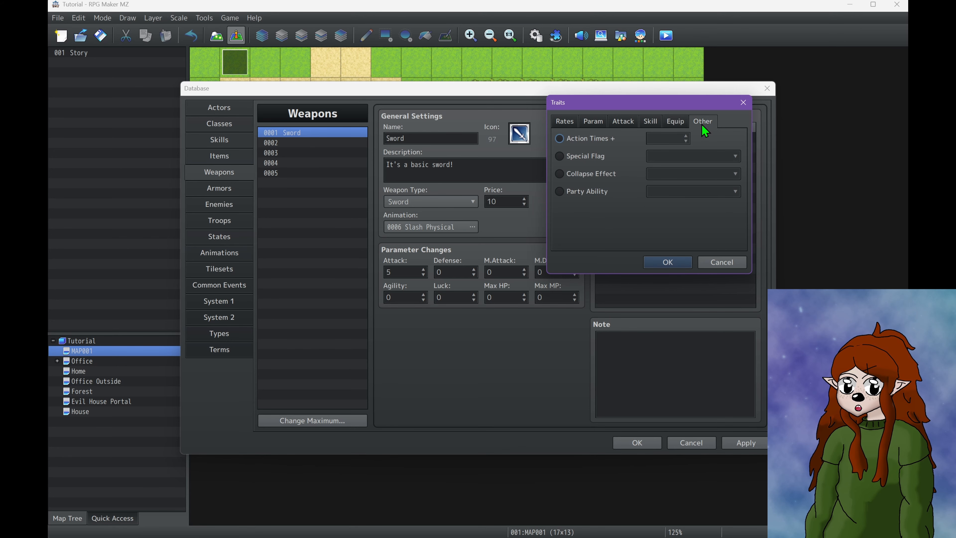
pyautogui.click(623, 121)
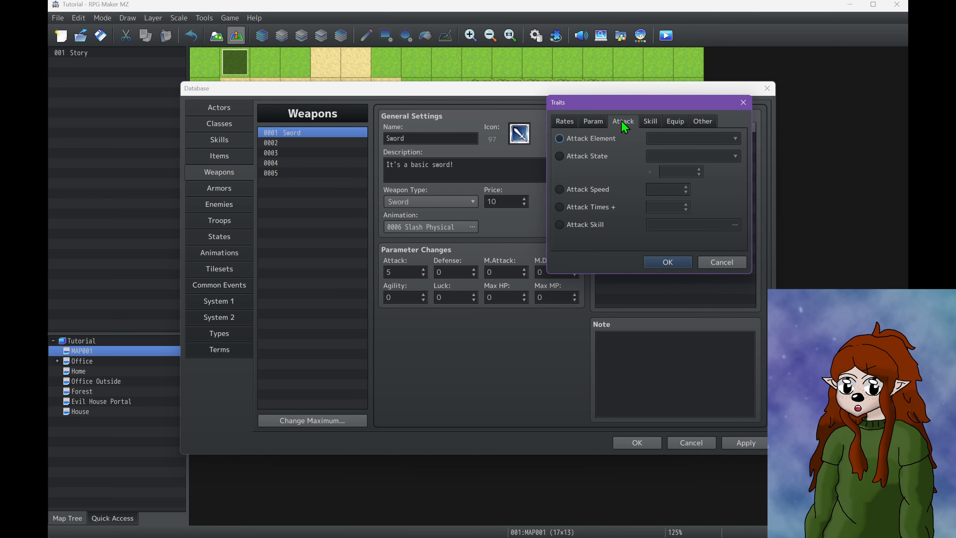
pyautogui.click(703, 125)
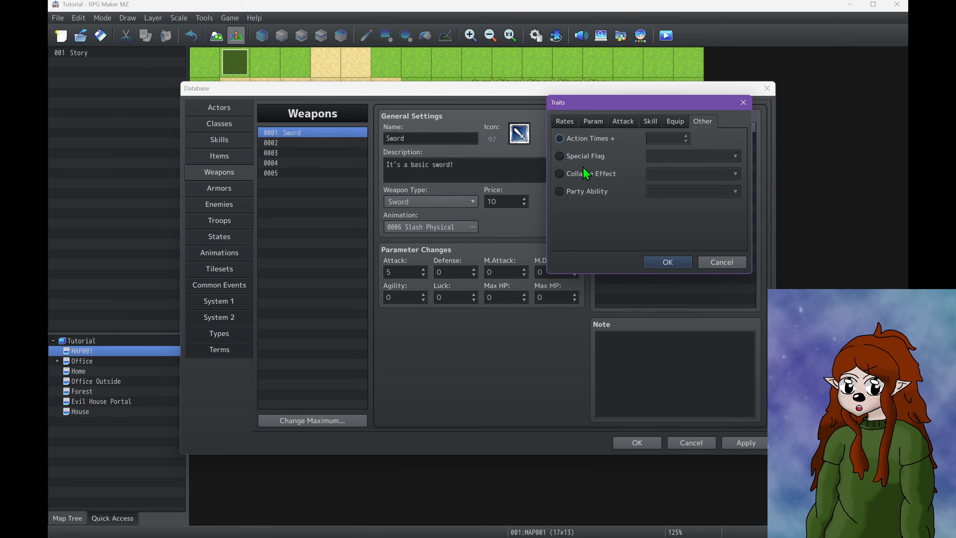
pyautogui.moveTo(593, 138)
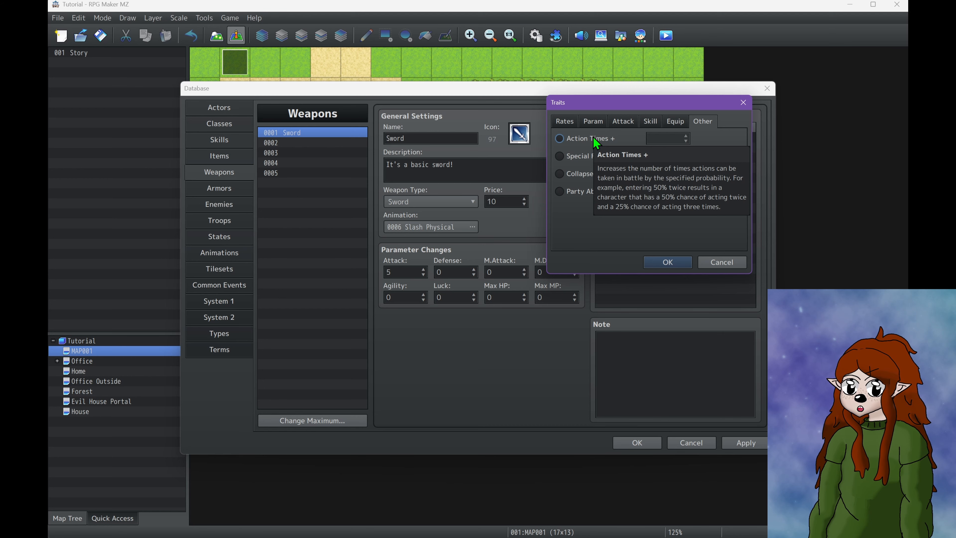
pyautogui.click(607, 160)
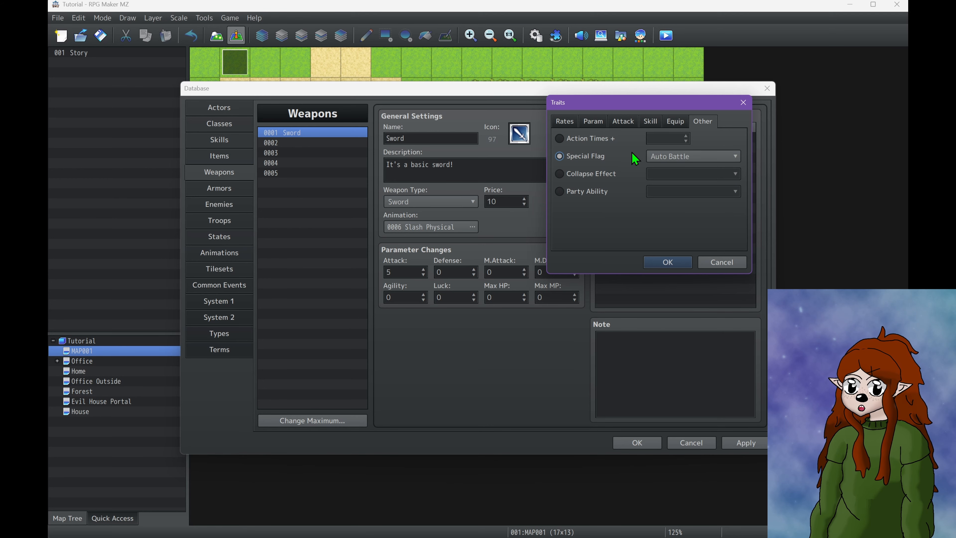
pyautogui.click(649, 157)
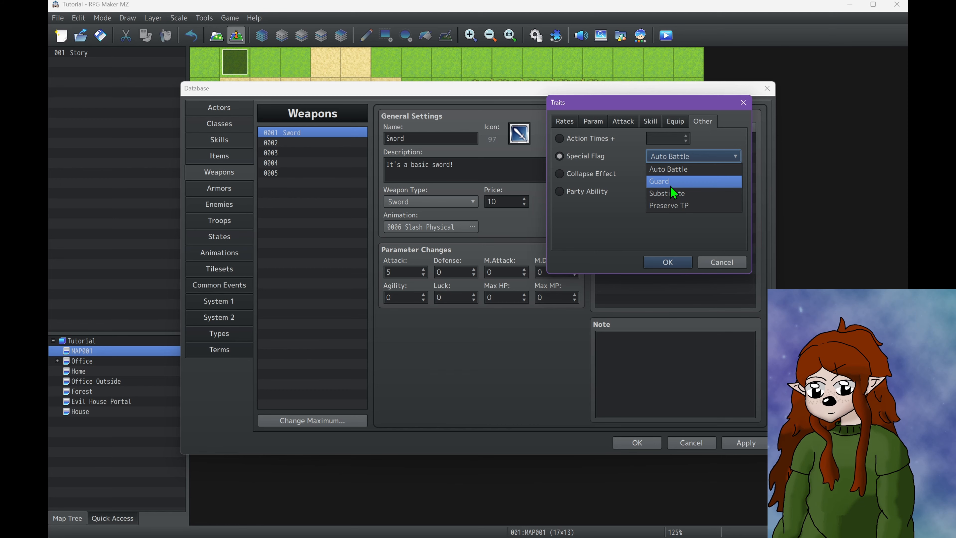
pyautogui.click(610, 225)
# Review the Collapse Effect and Party Ability traits, then leave the trait settings without adding a trait
pyautogui.click(592, 173)
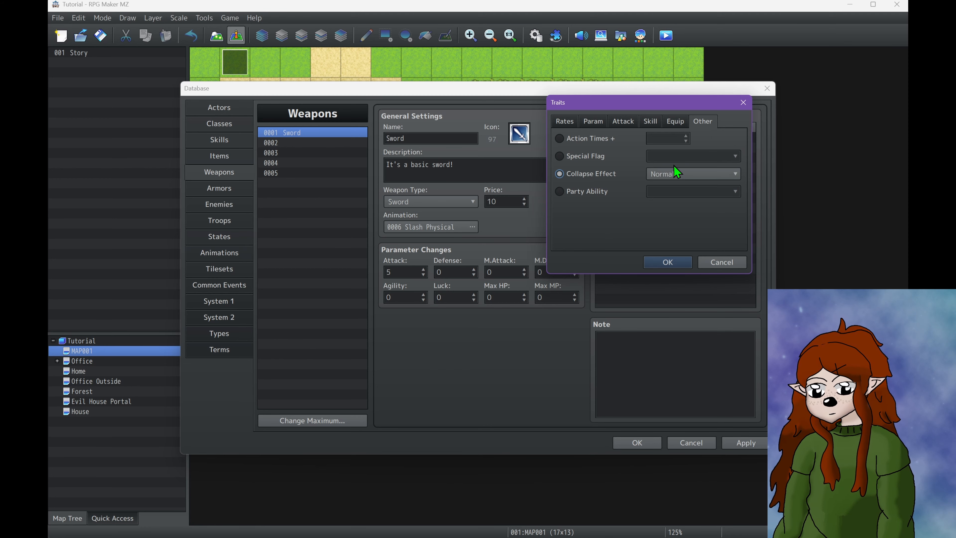
pyautogui.click(693, 173)
pyautogui.click(677, 185)
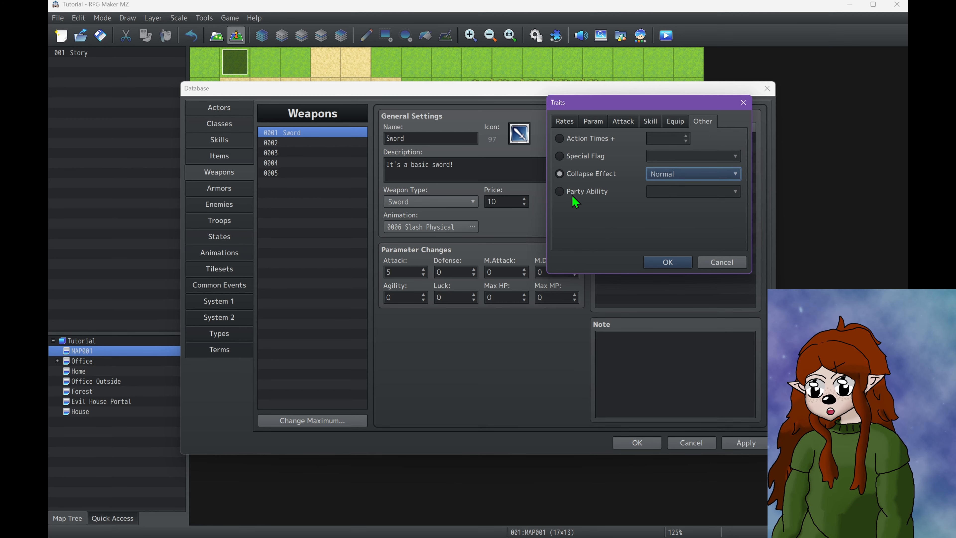
pyautogui.moveTo(572, 195)
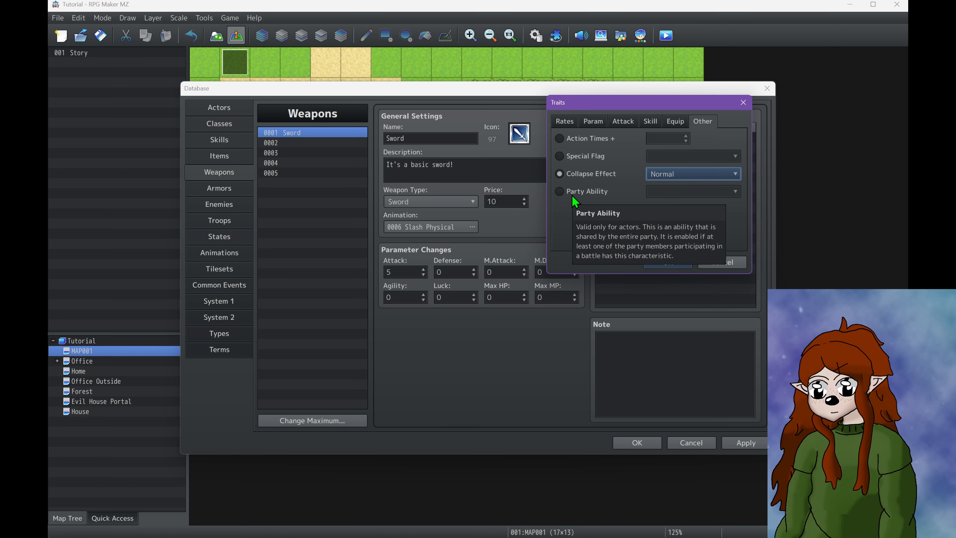
pyautogui.click(597, 192)
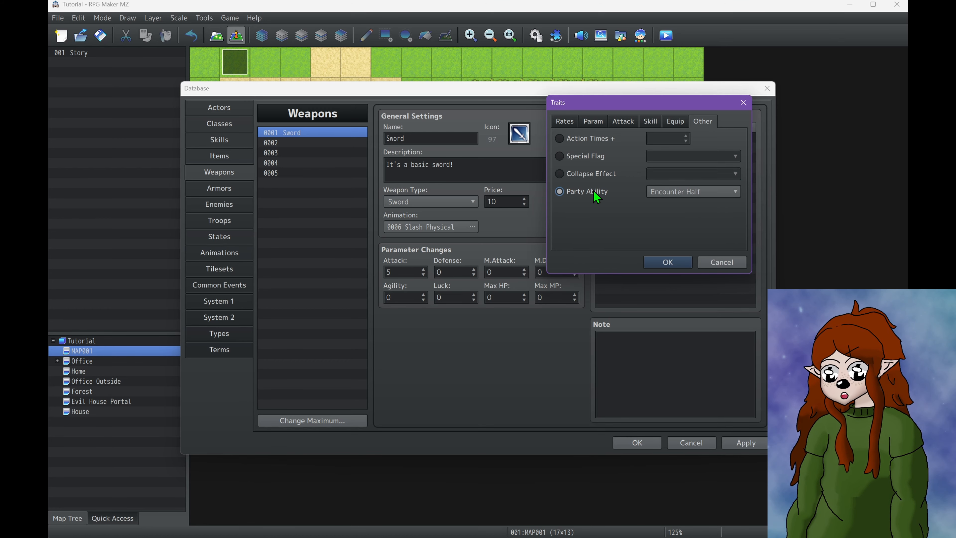
pyautogui.click(713, 188)
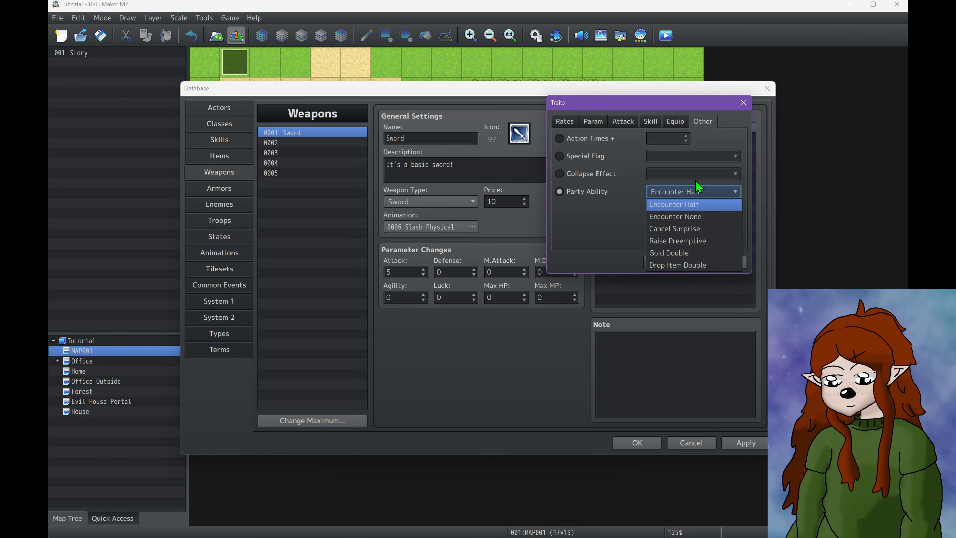
pyautogui.click(561, 120)
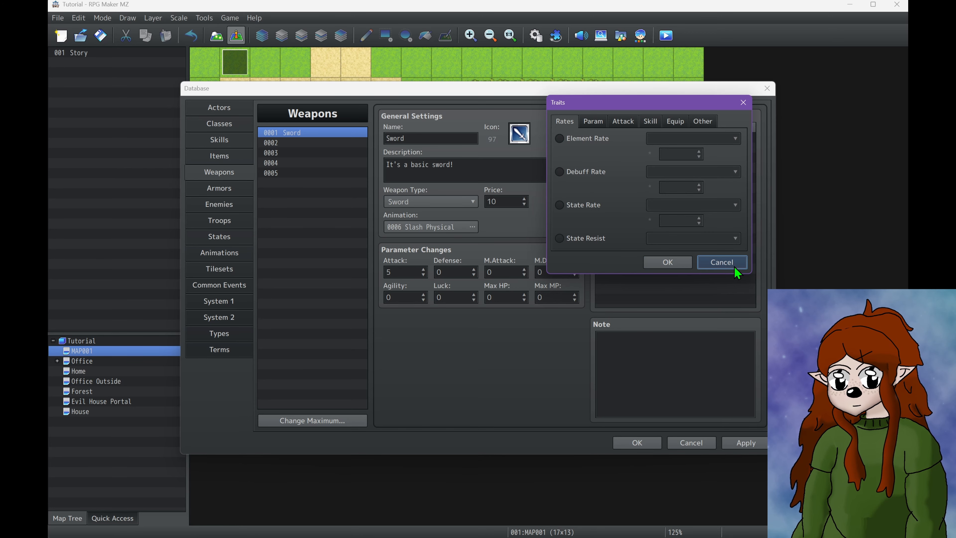
pyautogui.click(723, 264)
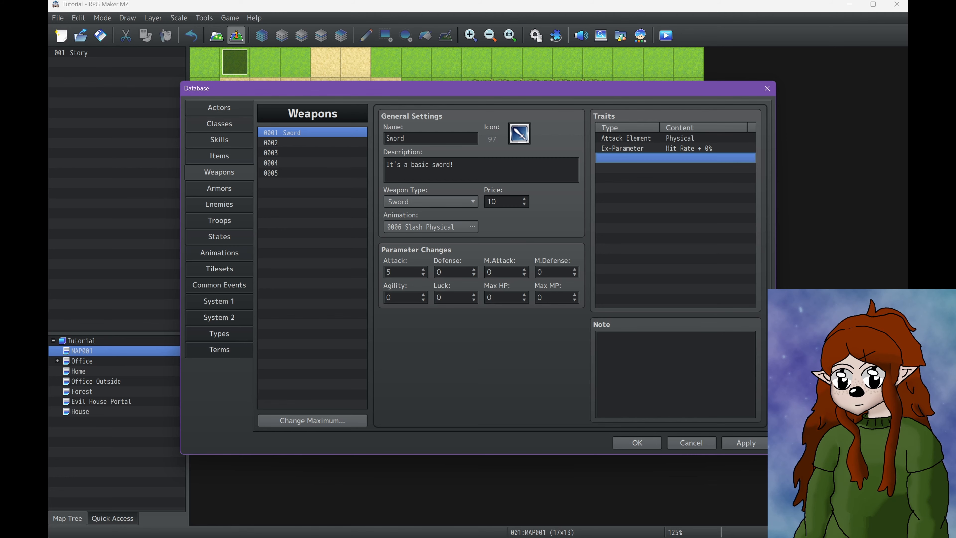
# Apply the sword settings and browse the existing armor entries as far as the Feet section
pyautogui.click(757, 443)
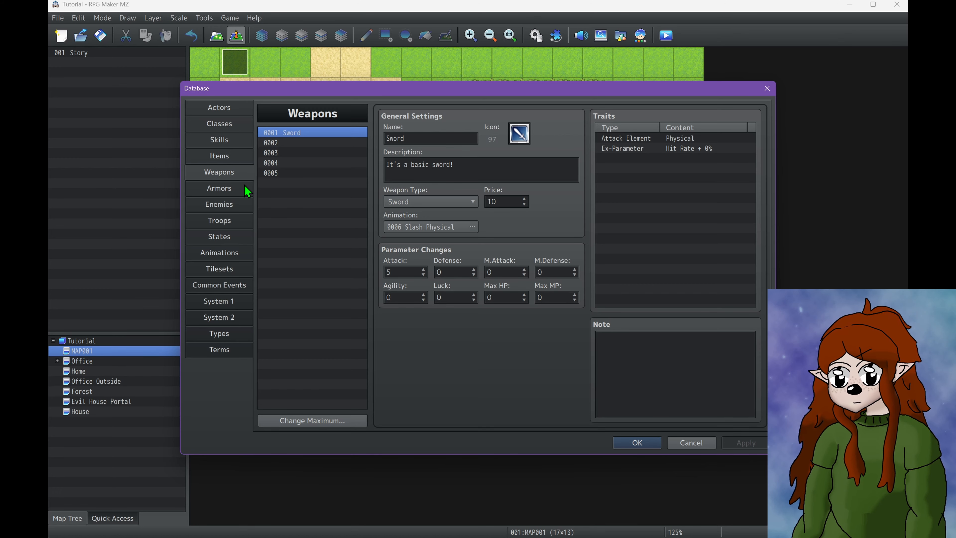
pyautogui.click(247, 193)
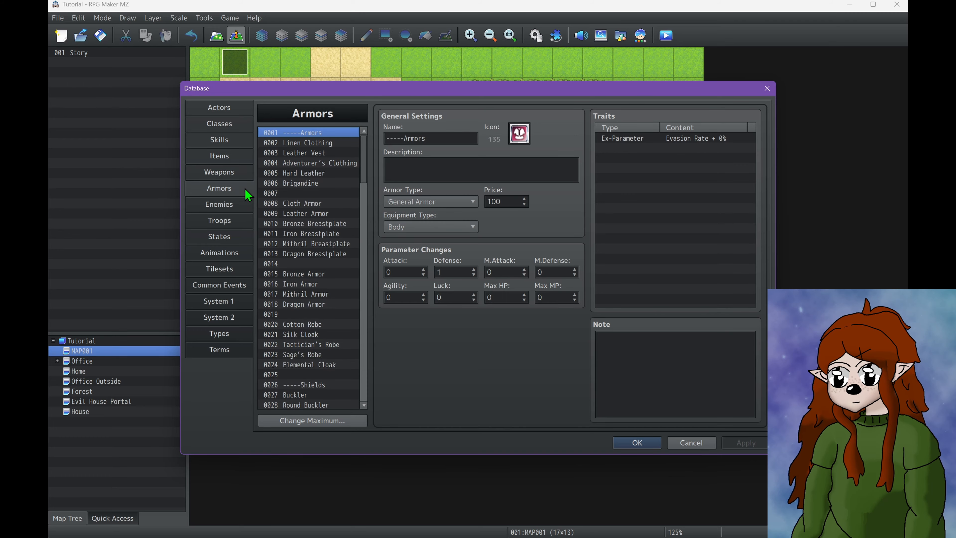
pyautogui.moveTo(364, 154); pyautogui.dragTo(411, 314)
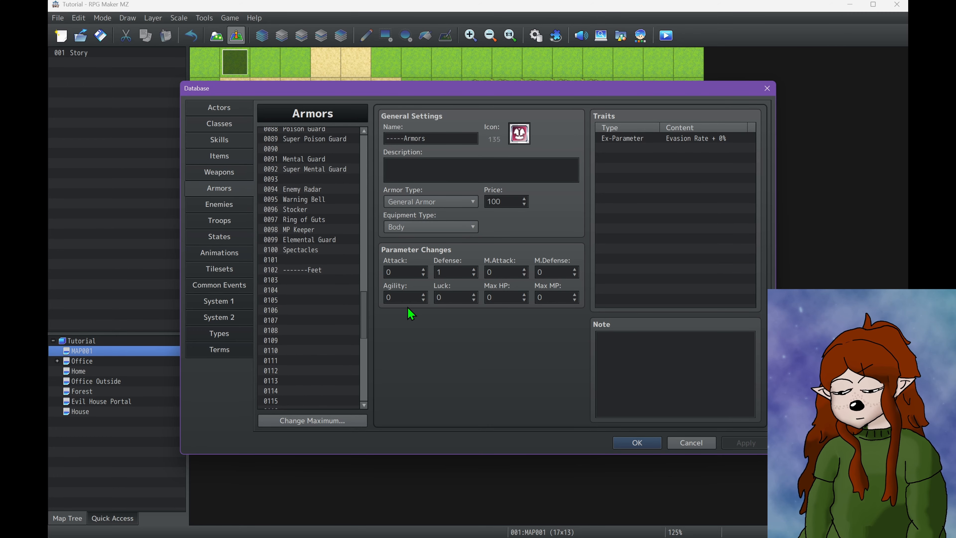
pyautogui.click(322, 279)
pyautogui.scroll(3, 324, 280)
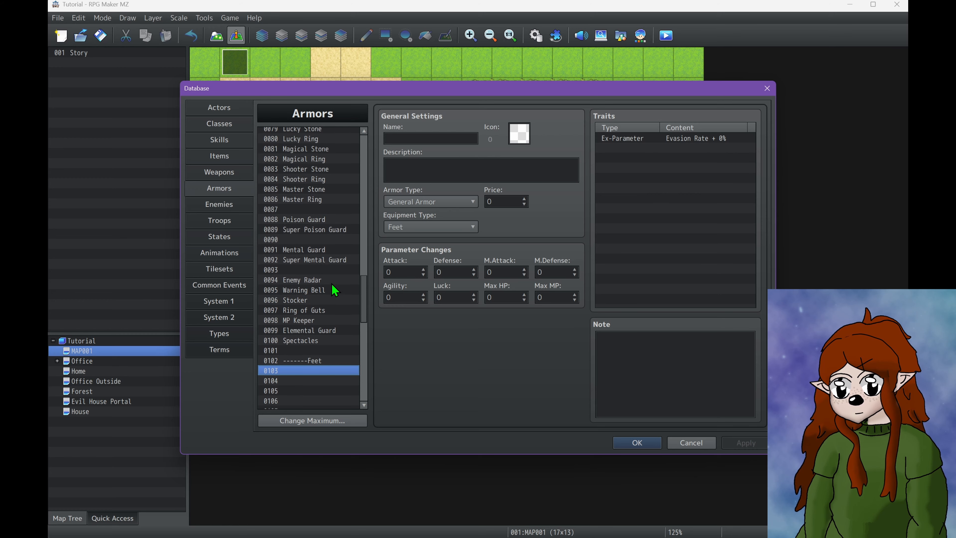
# Reduce the armor list to a maximum of 1 entry and clear that remaining entry
pyautogui.click(348, 420)
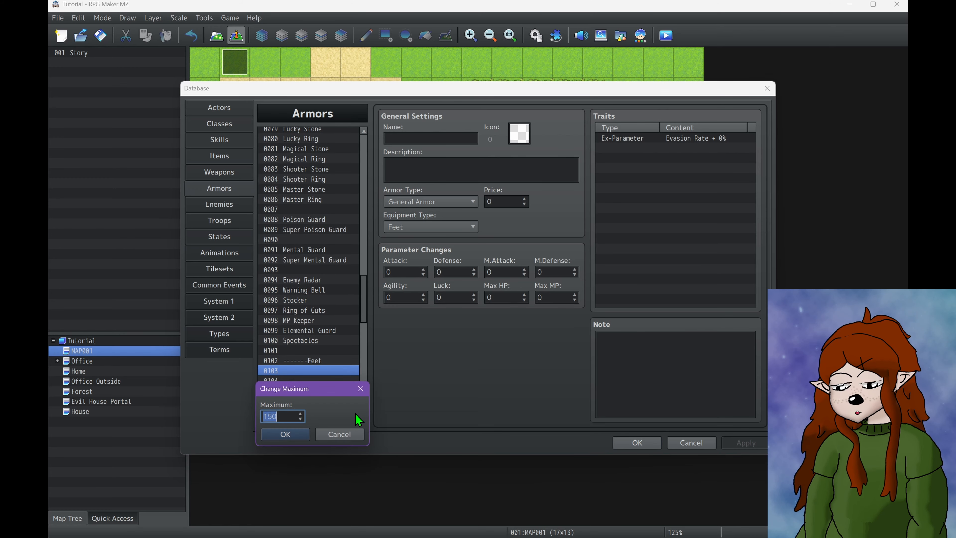
pyautogui.write('1')
pyautogui.press('Return')
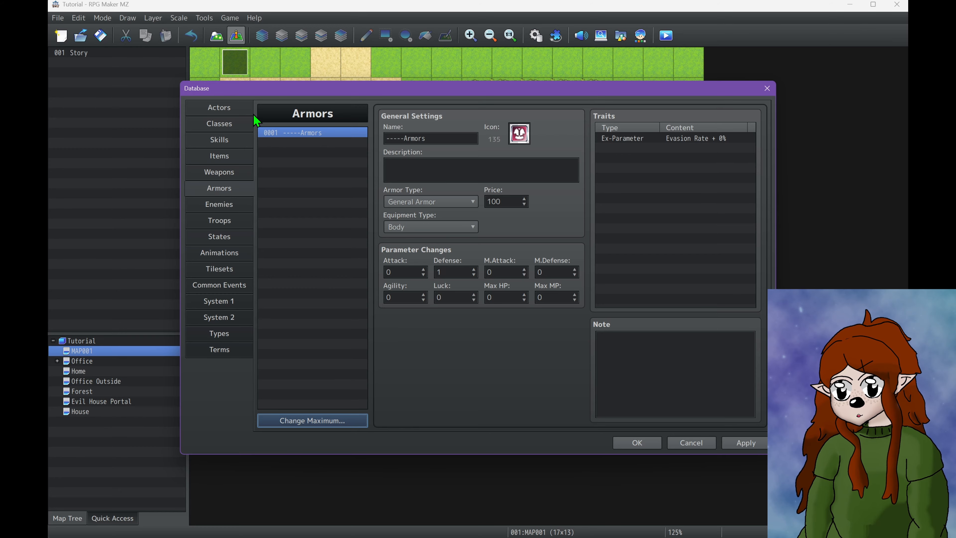
pyautogui.click(278, 134)
pyautogui.press('Delete')
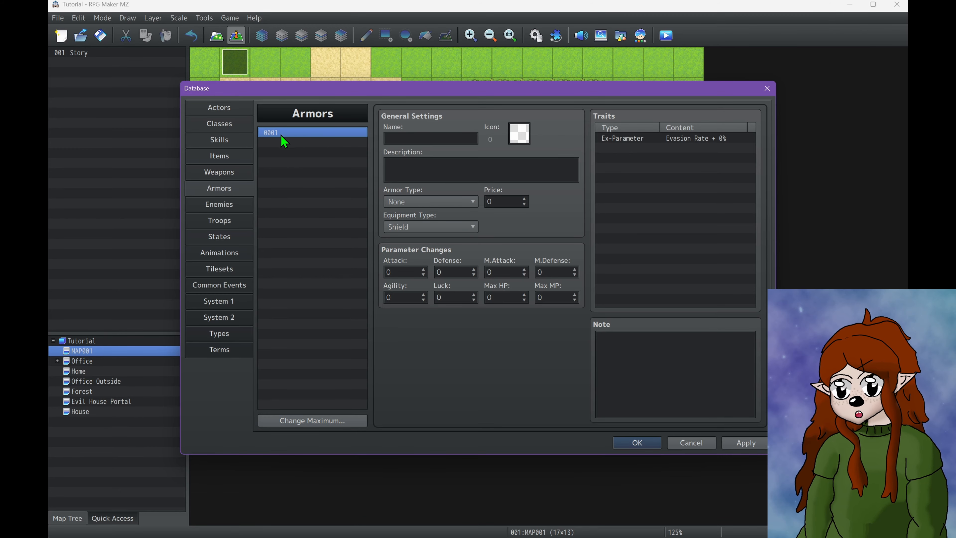
# Give the empty armor entry the ring icon 145 and name it "Lucky Ring"
pyautogui.doubleClick(516, 142)
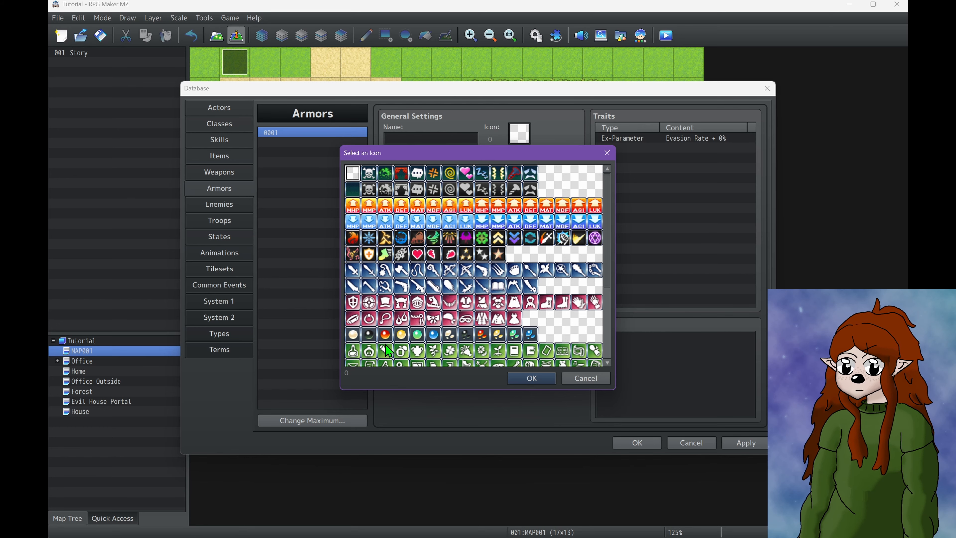
pyautogui.doubleClick(369, 318)
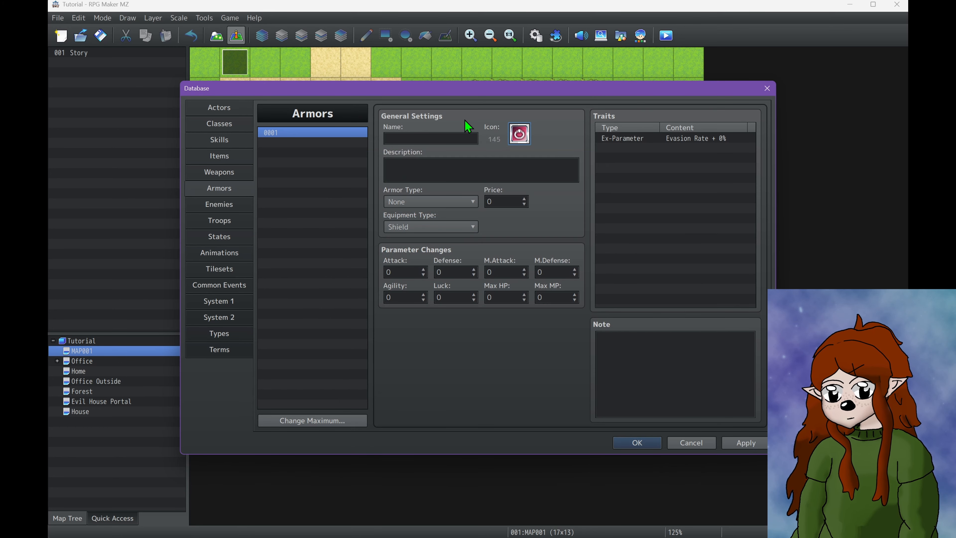
pyautogui.click(461, 139)
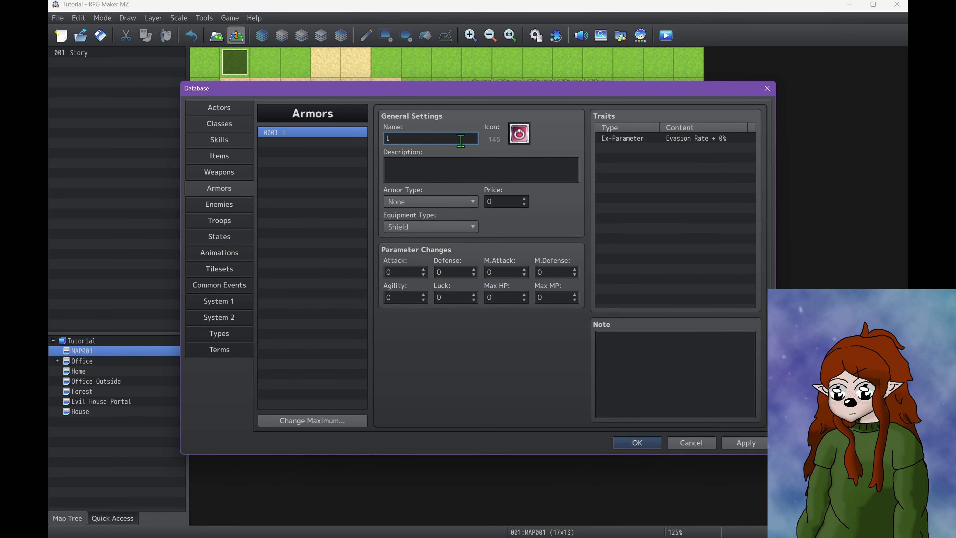
pyautogui.write('Lucky Ring')
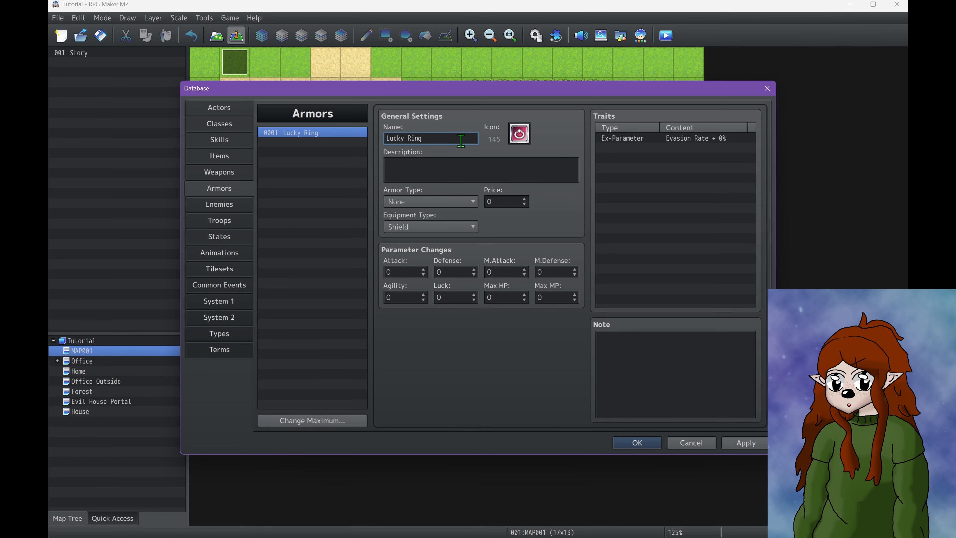
# Enter the armor description "A ring given by their not so lucky dad."
pyautogui.click(431, 177)
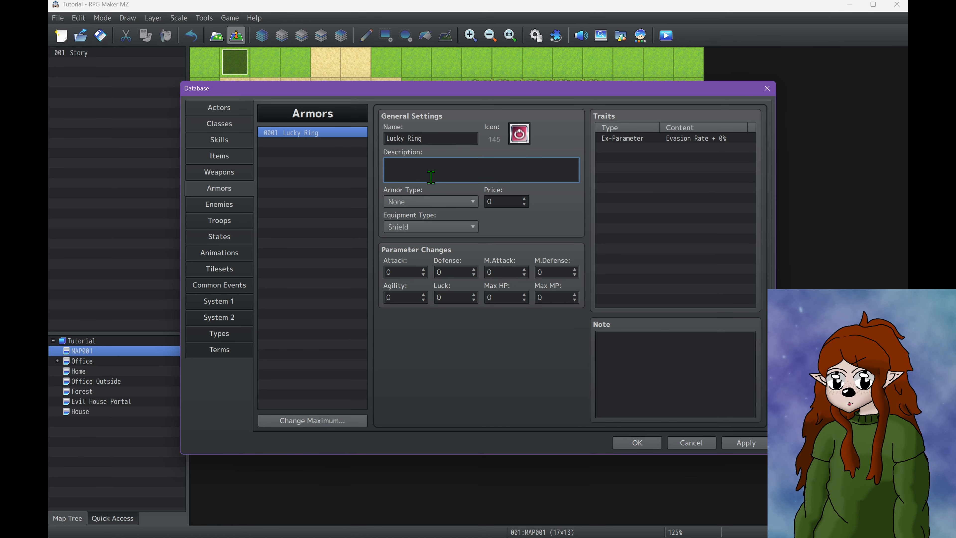
pyautogui.write('A ring ')
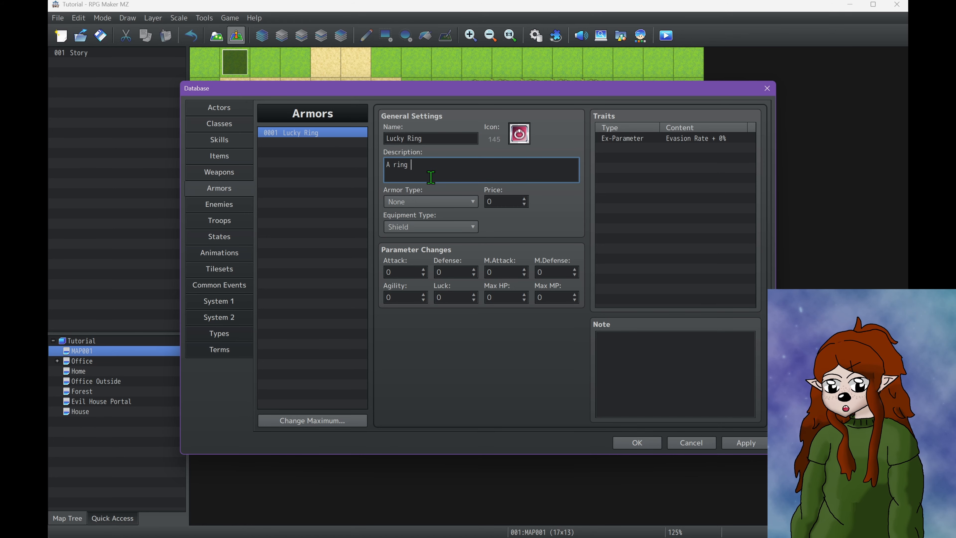
pyautogui.write('given ')
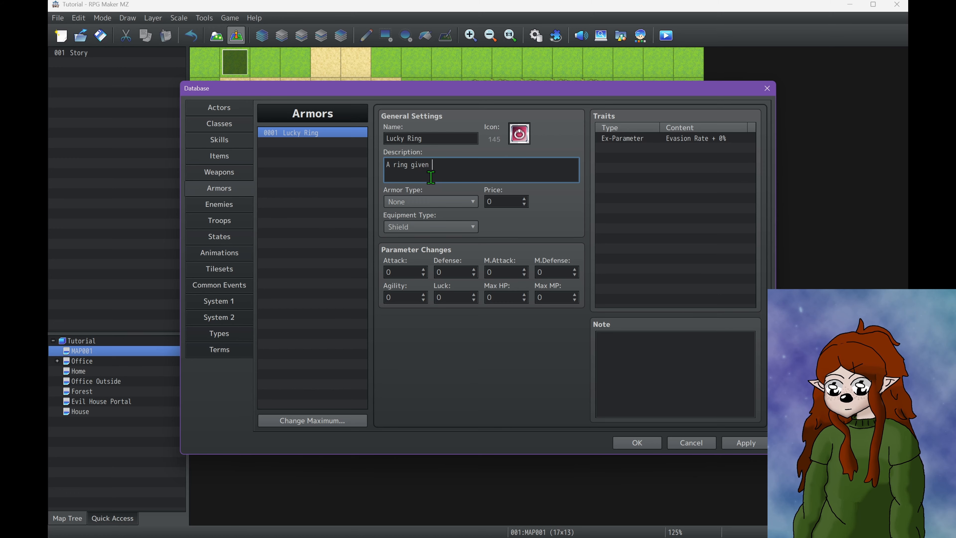
pyautogui.write('by h')
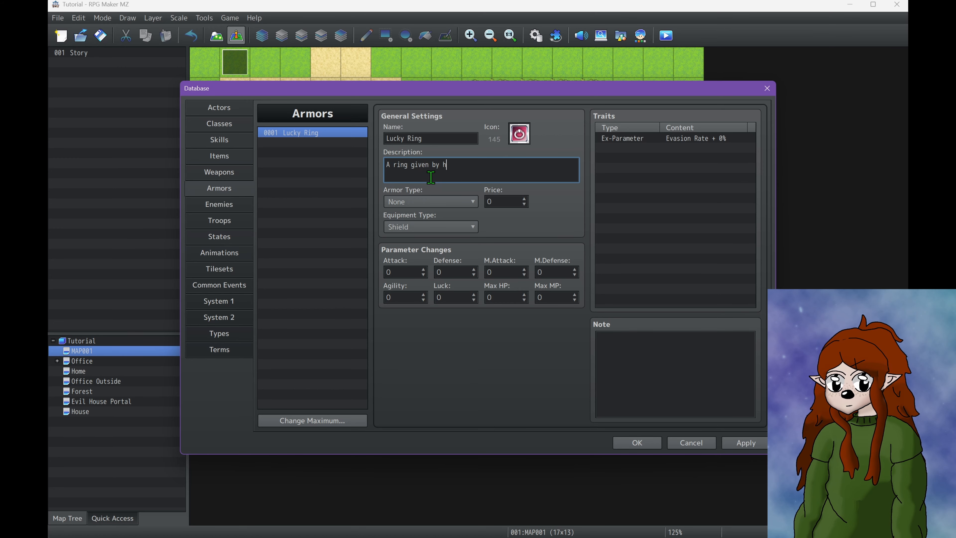
pyautogui.press('BackSpace')
pyautogui.write('their')
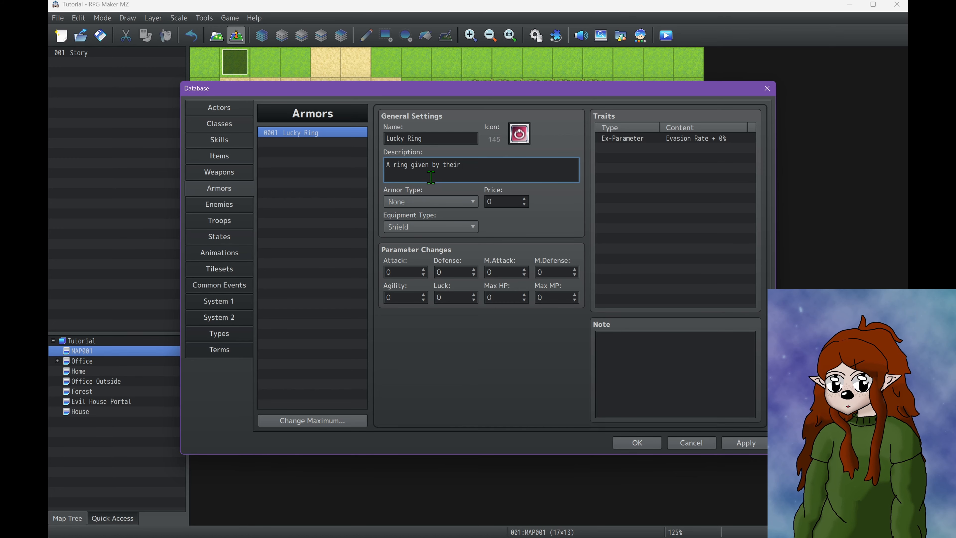
pyautogui.write(' not so ')
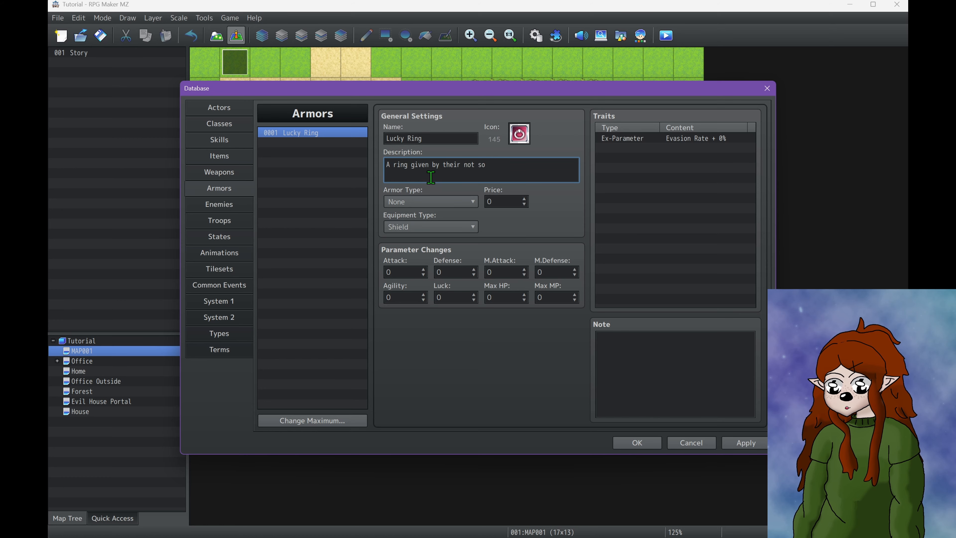
pyautogui.write('lucky dad.')
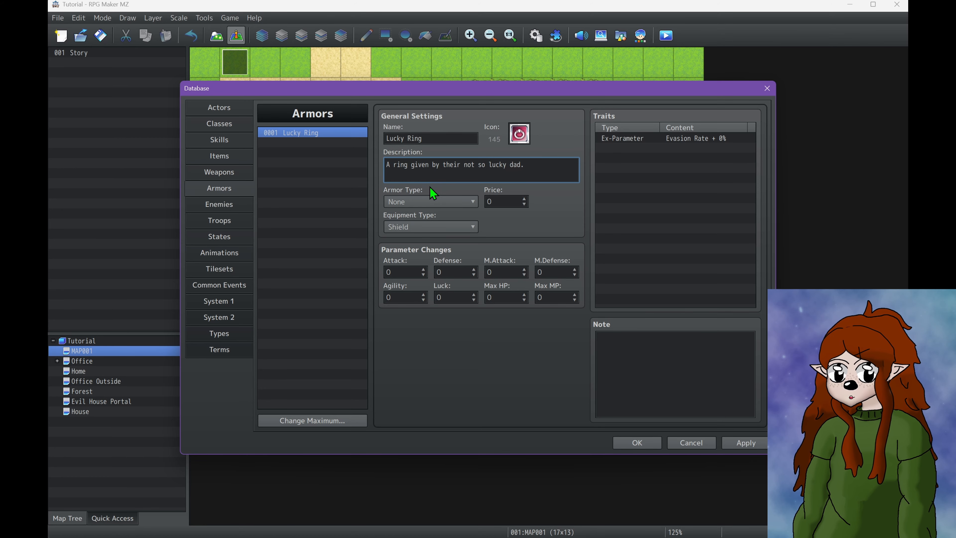
# Set the Lucky Ring's armor type to General Armor and its equipment type to Accessory
pyautogui.click(421, 199)
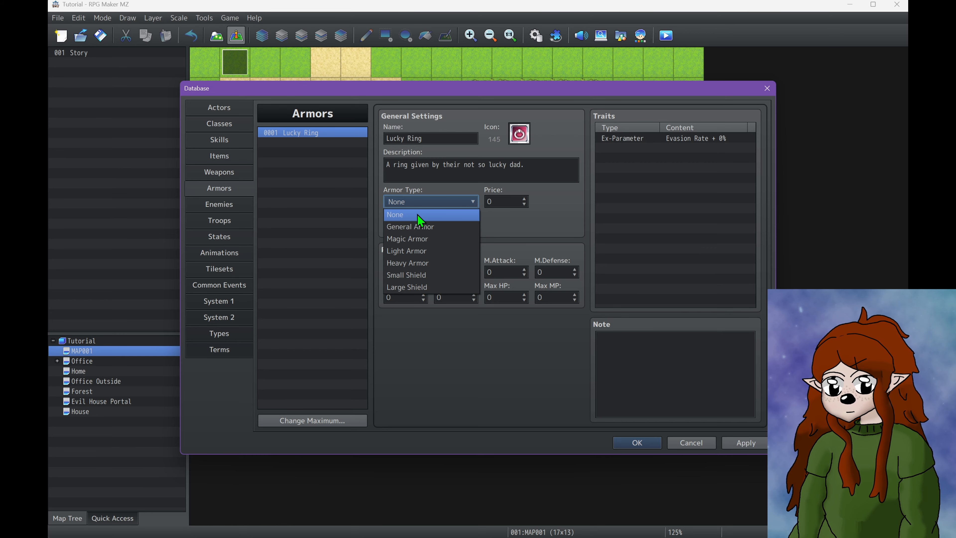
pyautogui.click(420, 228)
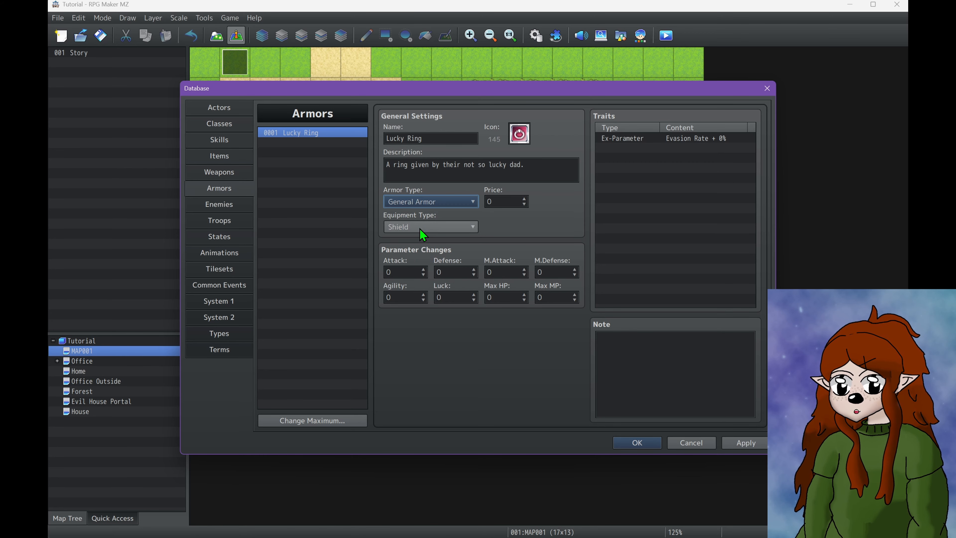
pyautogui.click(420, 228)
pyautogui.click(414, 275)
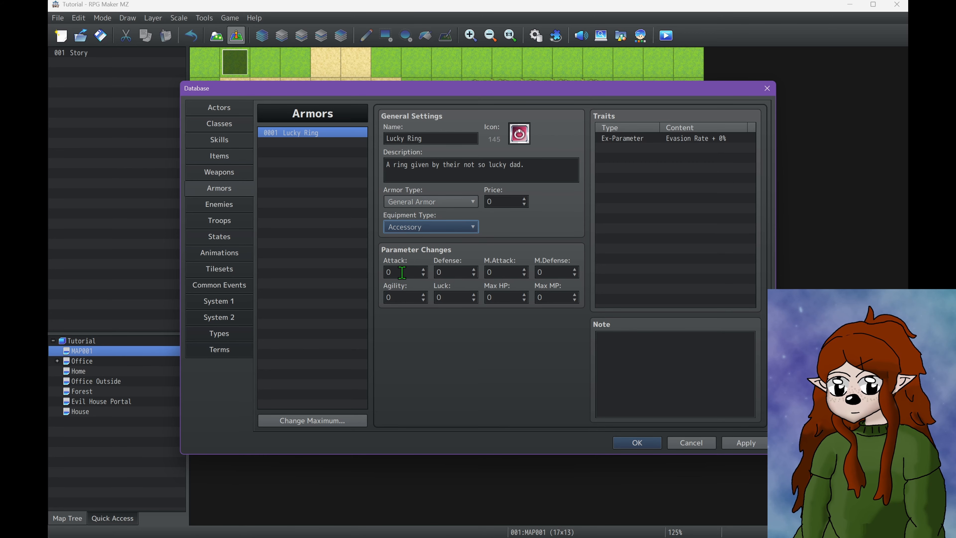
# Set the Lucky Ring's price to 10 and its Luck parameter change to 10
pyautogui.click(513, 200)
pyautogui.write('10')
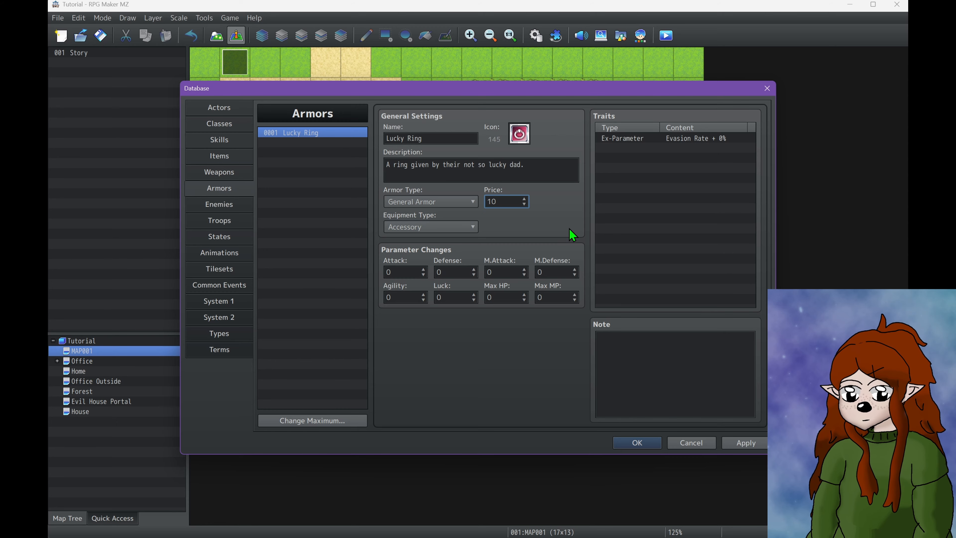
pyautogui.click(467, 297)
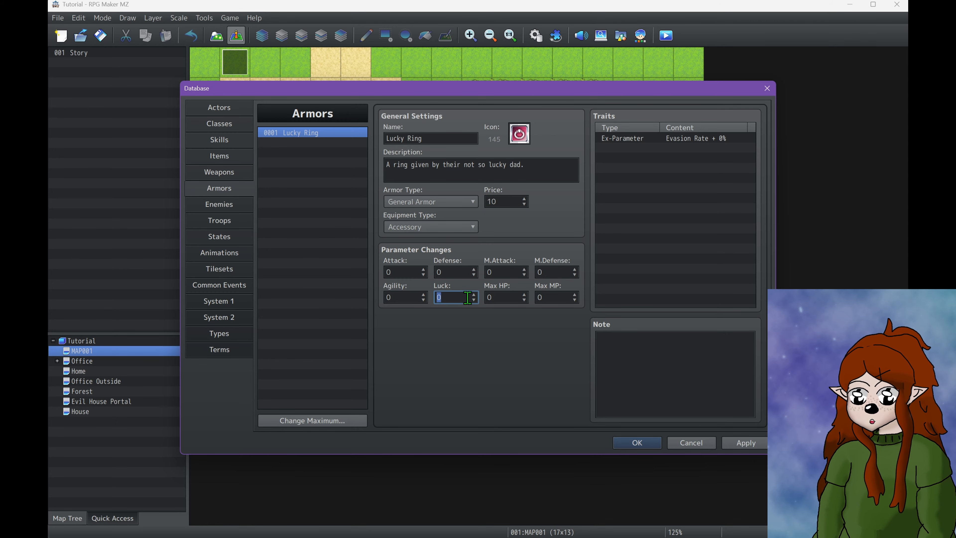
pyautogui.write('10')
# Look through every trait category available for the Lucky Ring, then leave without adding a trait
pyautogui.doubleClick(636, 154)
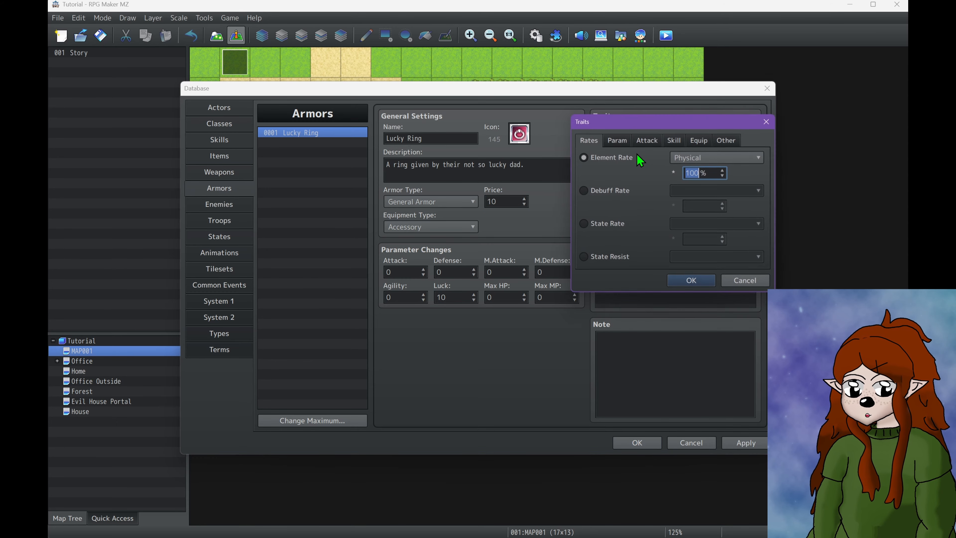
pyautogui.click(619, 142)
pyautogui.click(645, 140)
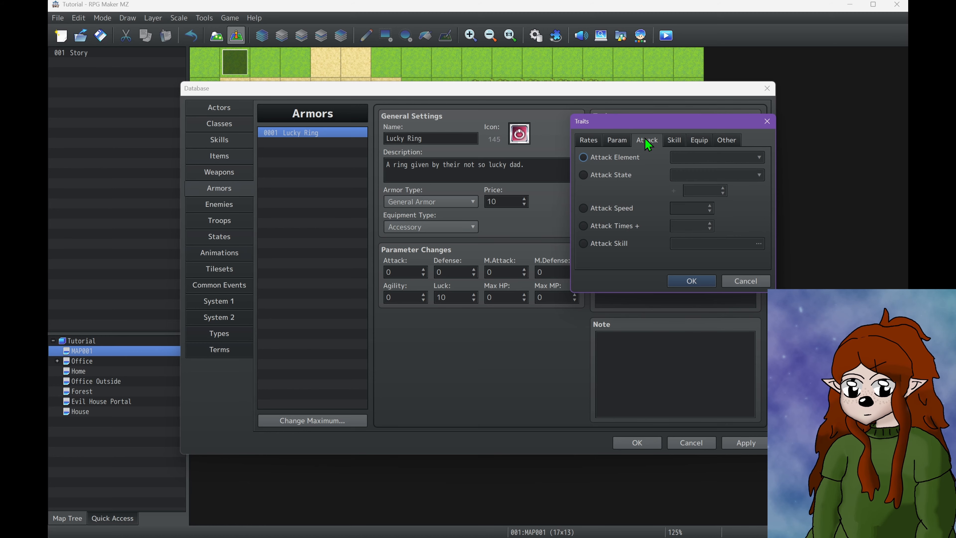
pyautogui.click(674, 140)
pyautogui.click(698, 140)
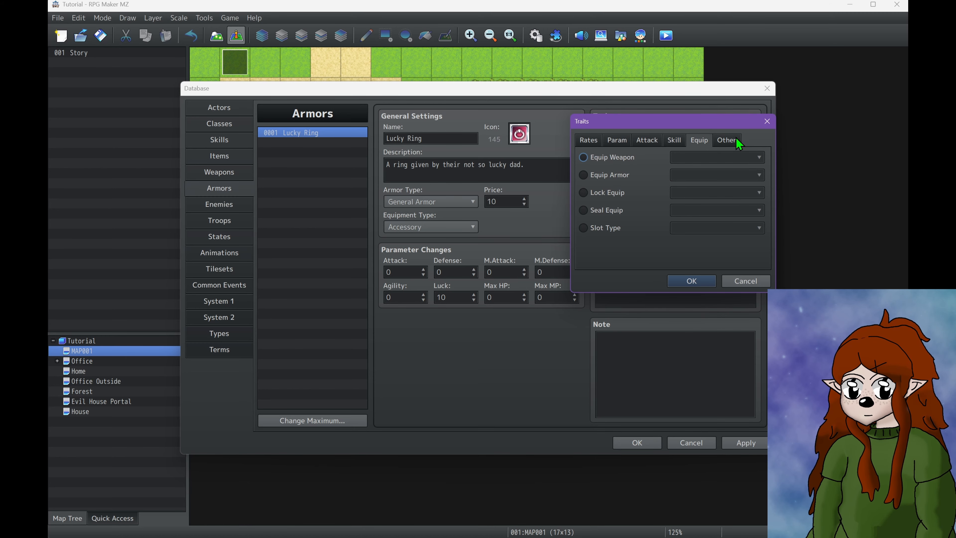
pyautogui.click(735, 141)
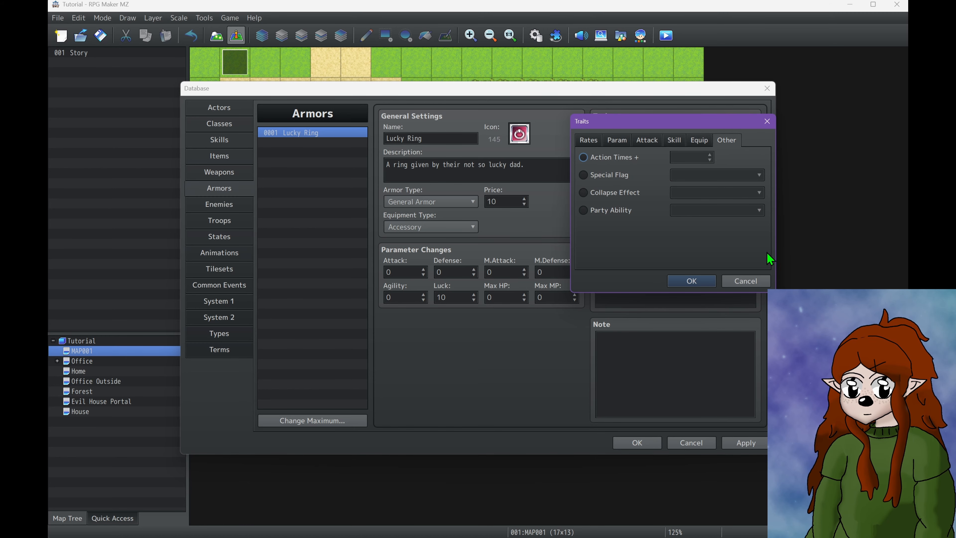
pyautogui.click(746, 281)
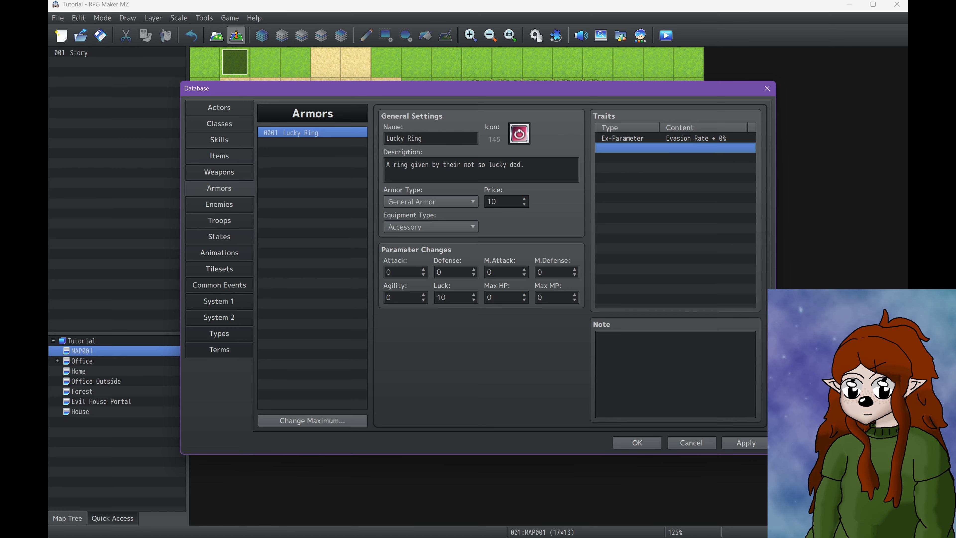
# Apply the Lucky Ring settings and review the Weapons, Armors, Enemies and Troops sections of the database
pyautogui.click(746, 443)
pyautogui.click(207, 174)
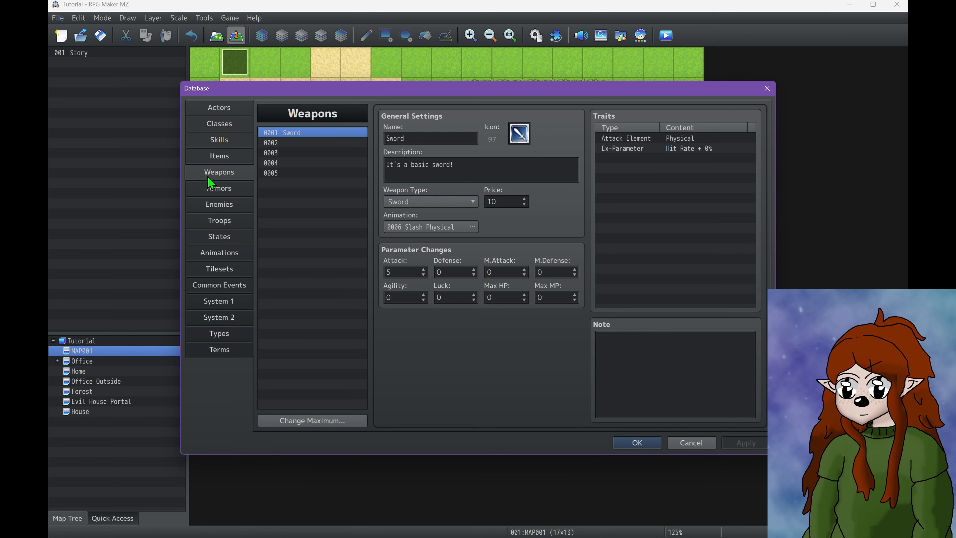
pyautogui.click(211, 188)
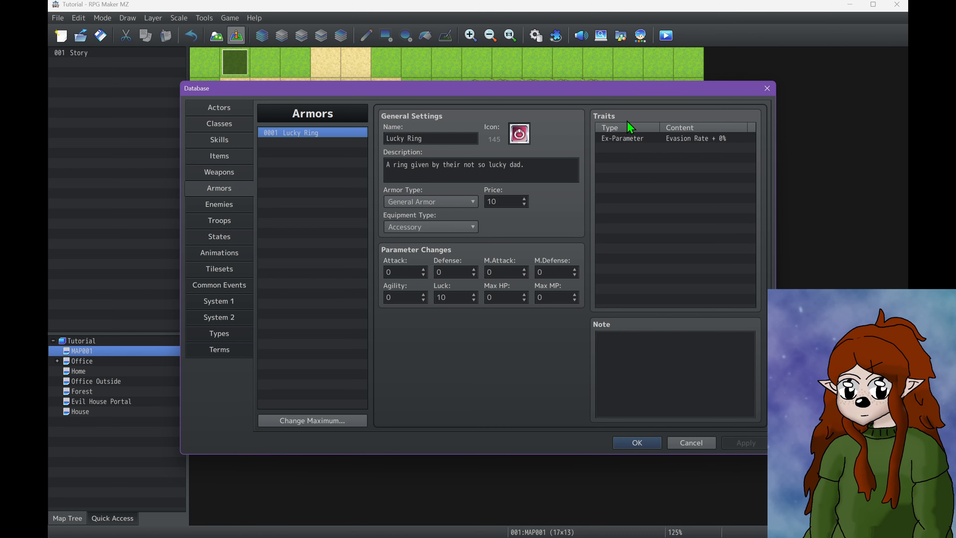
pyautogui.click(231, 206)
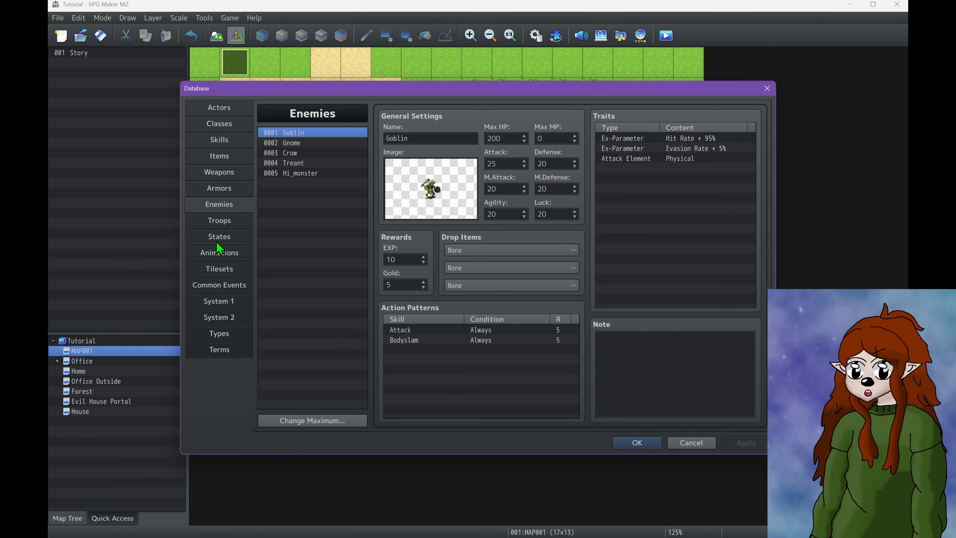
pyautogui.click(218, 220)
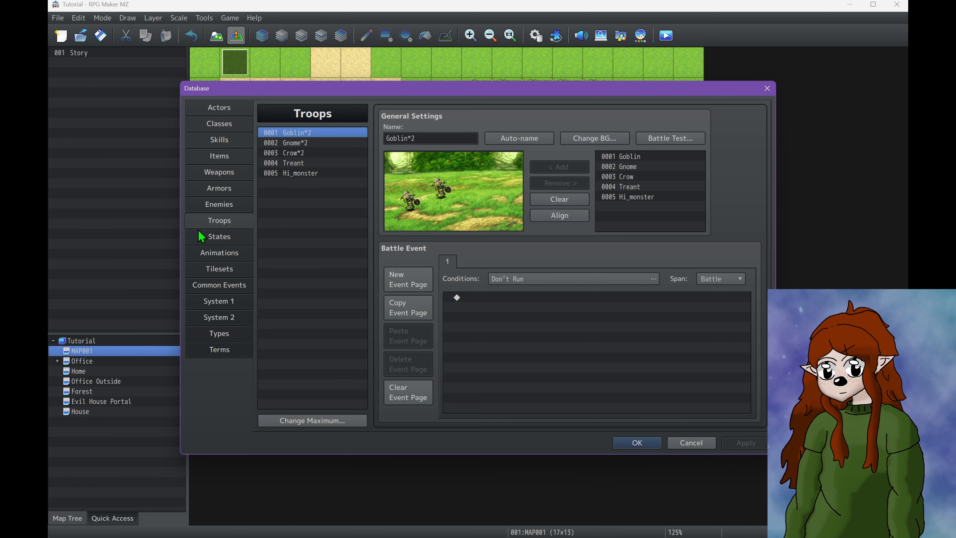
# Try out a Sword weapon drop with a 1/10 probability for the Goblin enemy, then discard it
pyautogui.click(214, 206)
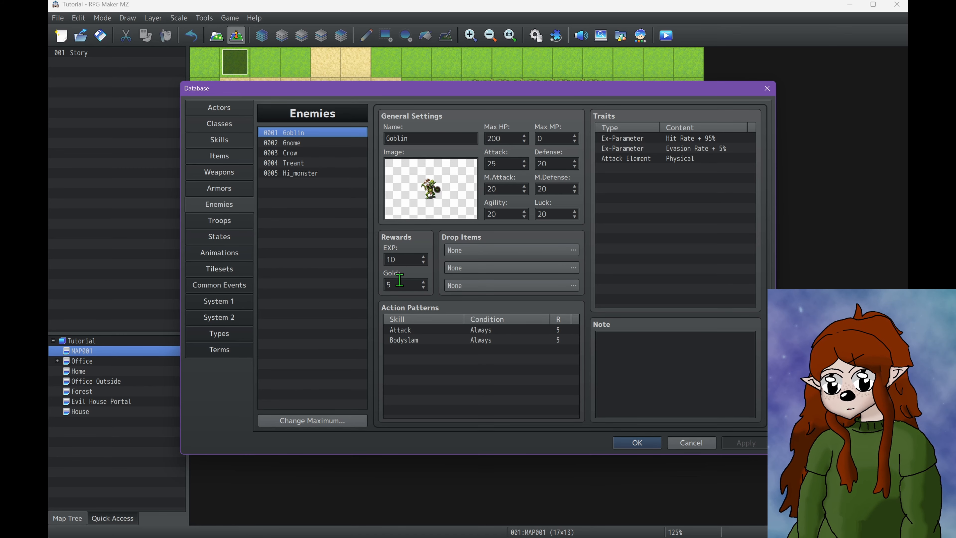
pyautogui.doubleClick(455, 250)
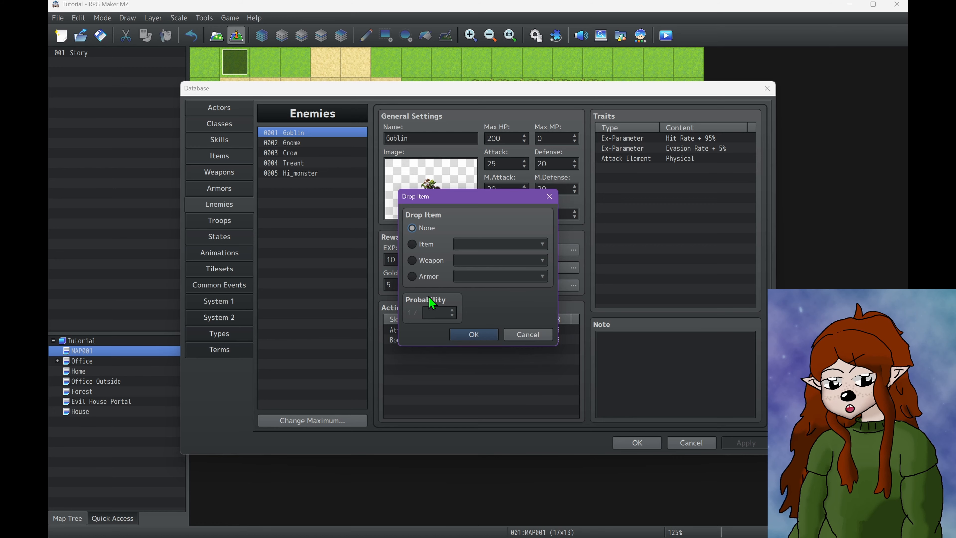
pyautogui.click(411, 260)
pyautogui.click(451, 311)
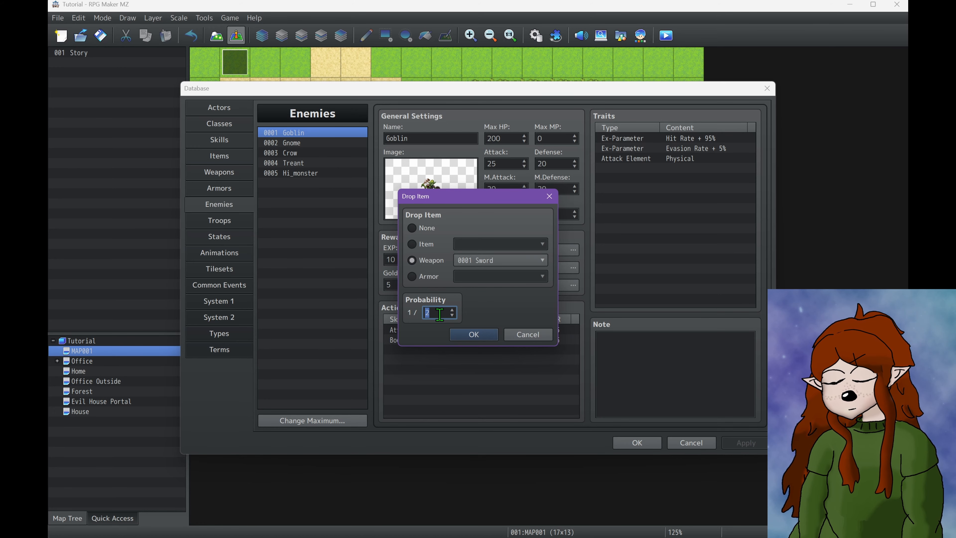
pyautogui.scroll(8, 439, 314)
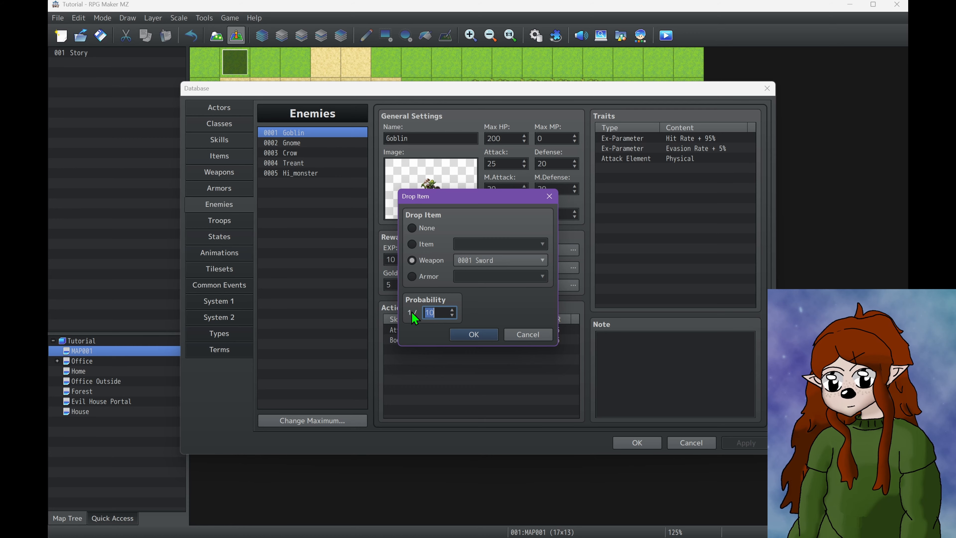
pyautogui.click(529, 334)
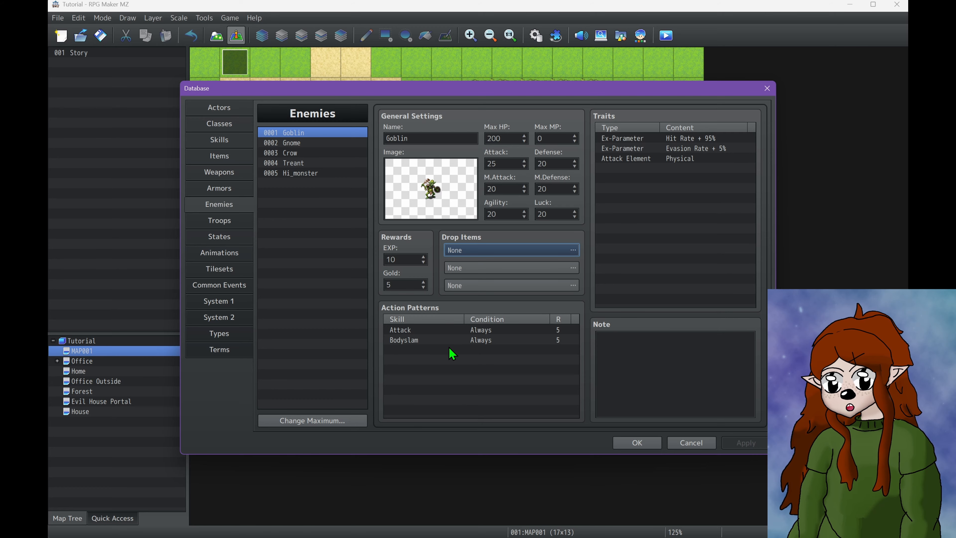
# Examine the Turn, HP, MP, State, Party Level and Switch conditions for a new Goblin action pattern, then leave without adding it
pyautogui.doubleClick(446, 354)
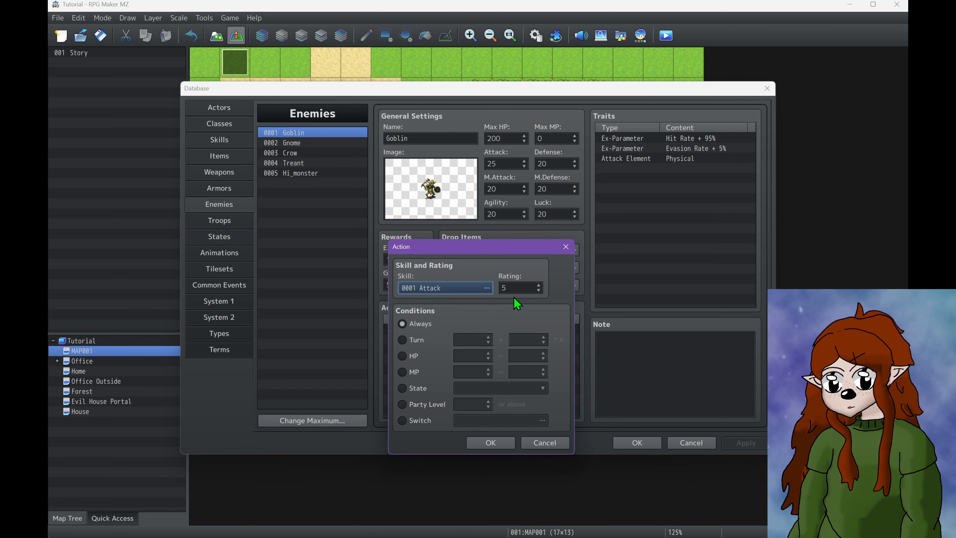
pyautogui.moveTo(512, 281)
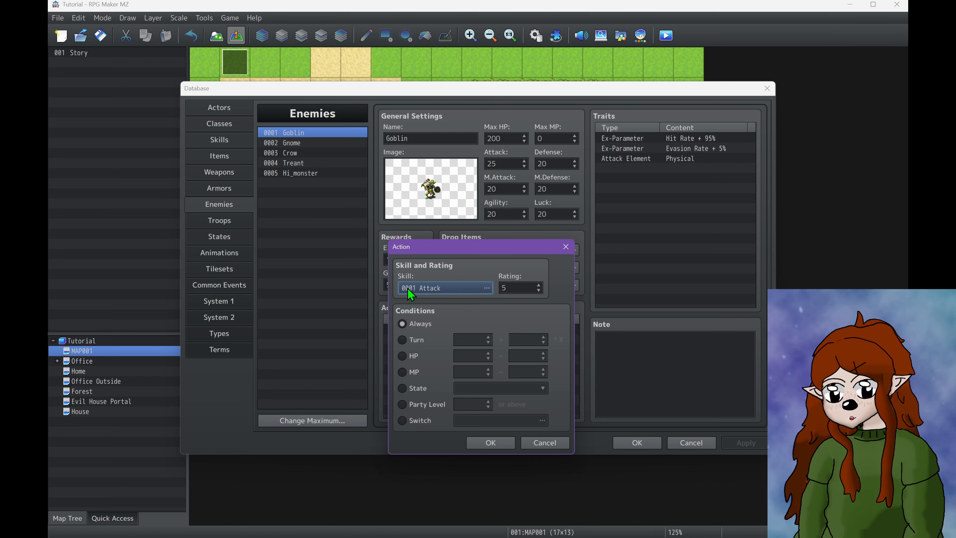
pyautogui.click(413, 340)
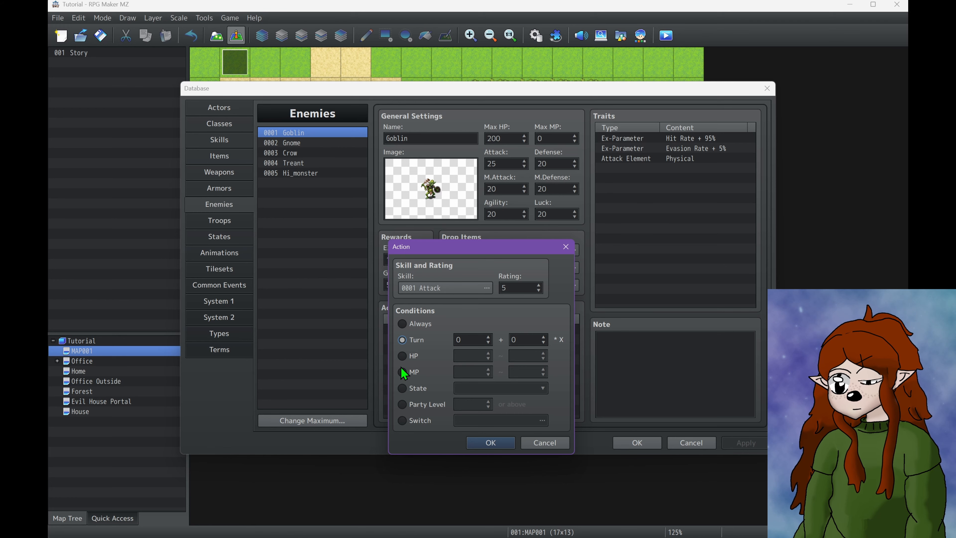
pyautogui.click(403, 357)
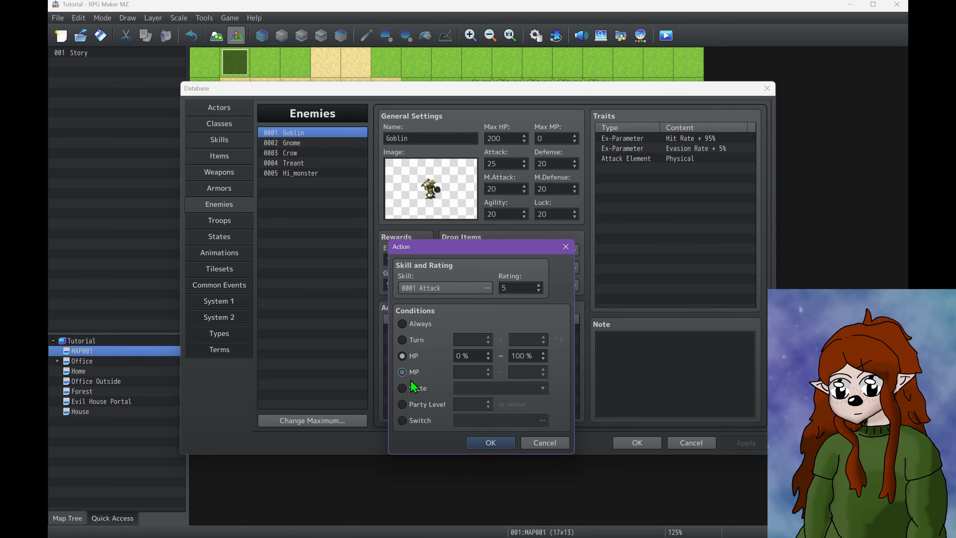
pyautogui.click(410, 372)
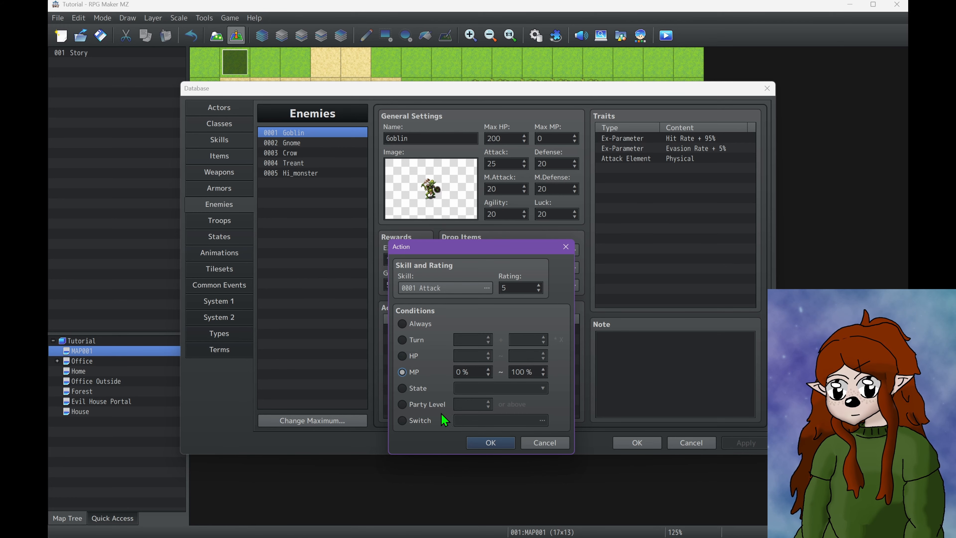
pyautogui.click(407, 388)
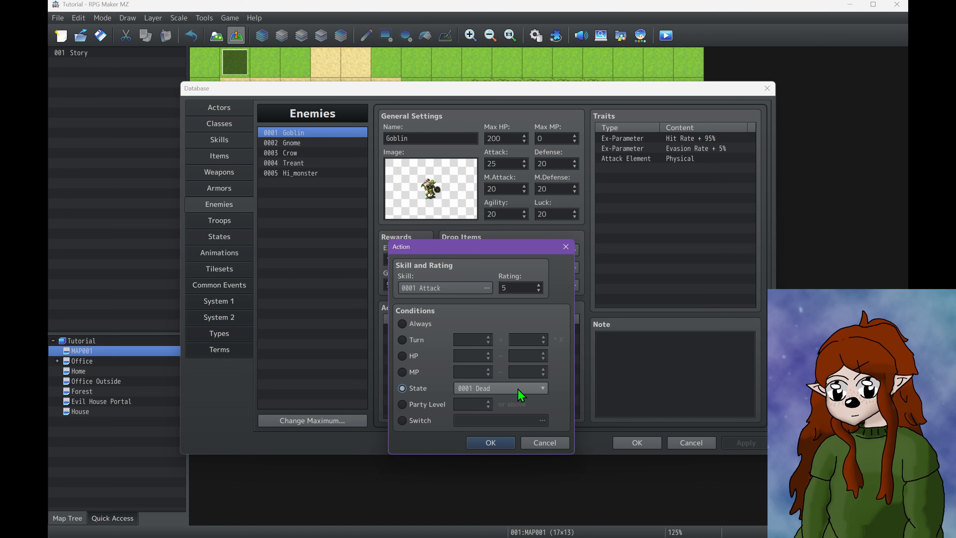
pyautogui.click(435, 410)
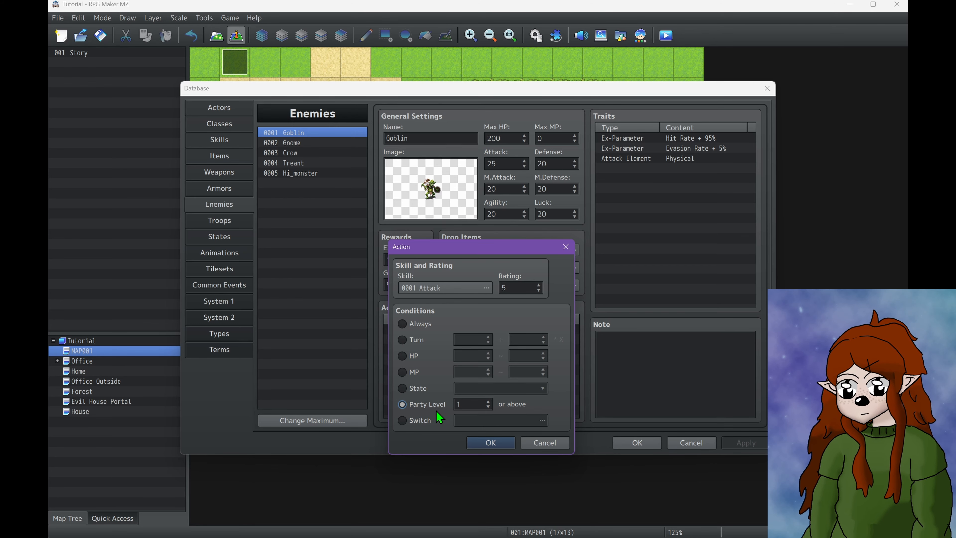
pyautogui.click(414, 421)
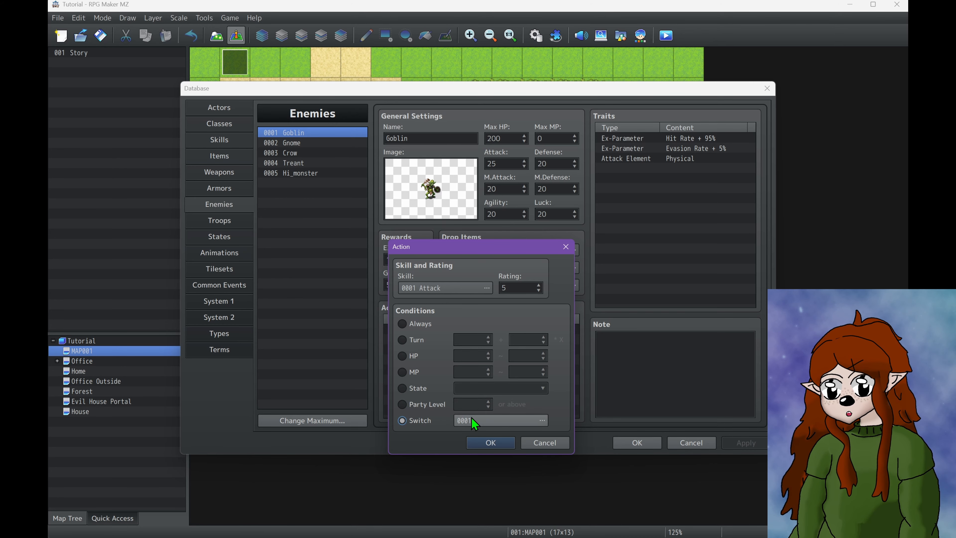
pyautogui.click(548, 442)
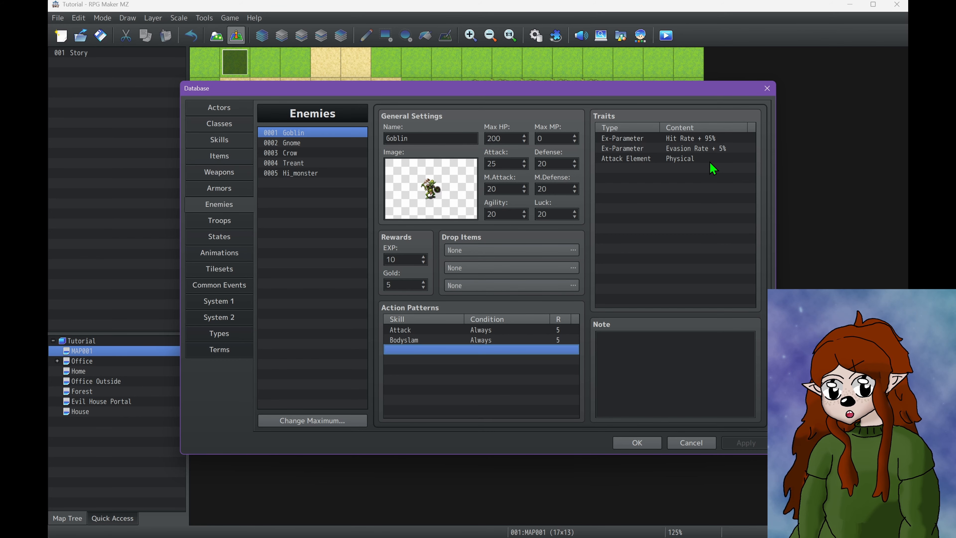
# Look through the trait categories available for the Goblin enemy, including its Element Rate option, without adding a trait
pyautogui.click(636, 380)
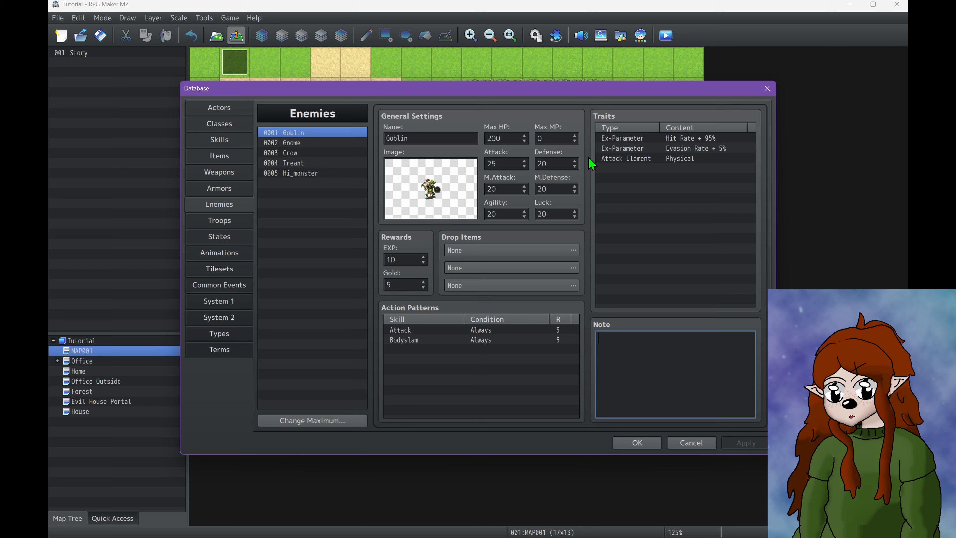
pyautogui.doubleClick(616, 170)
pyautogui.click(616, 140)
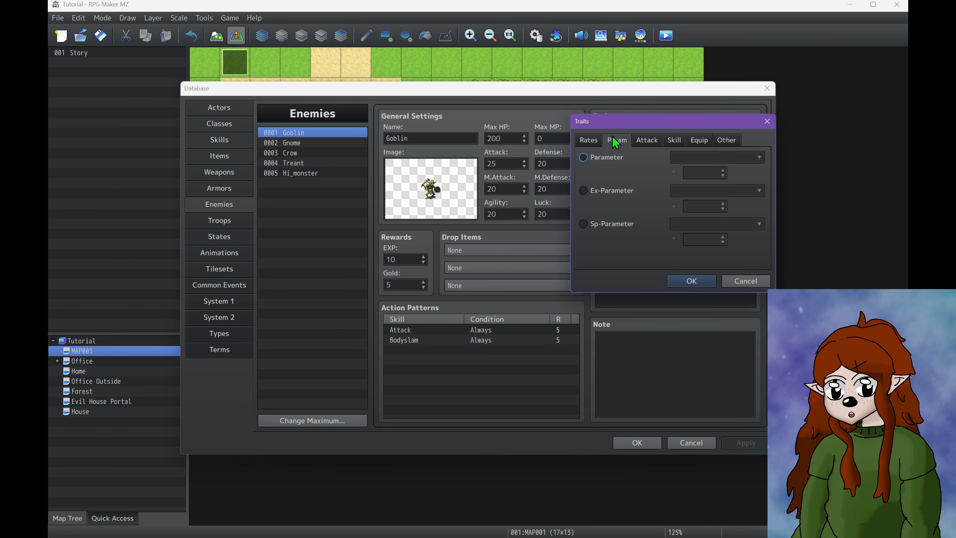
pyautogui.click(645, 139)
pyautogui.click(672, 140)
pyautogui.click(691, 139)
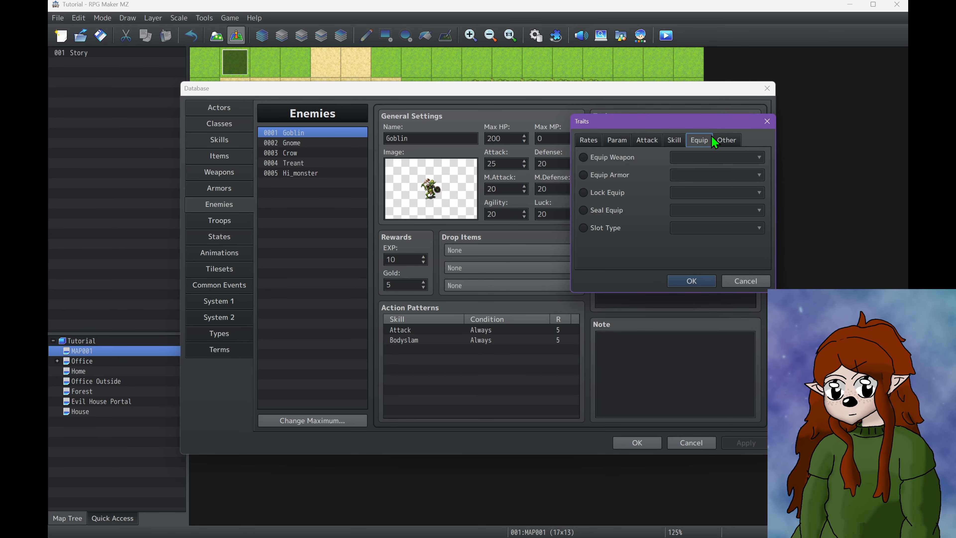
pyautogui.click(719, 142)
pyautogui.click(639, 147)
pyautogui.click(584, 157)
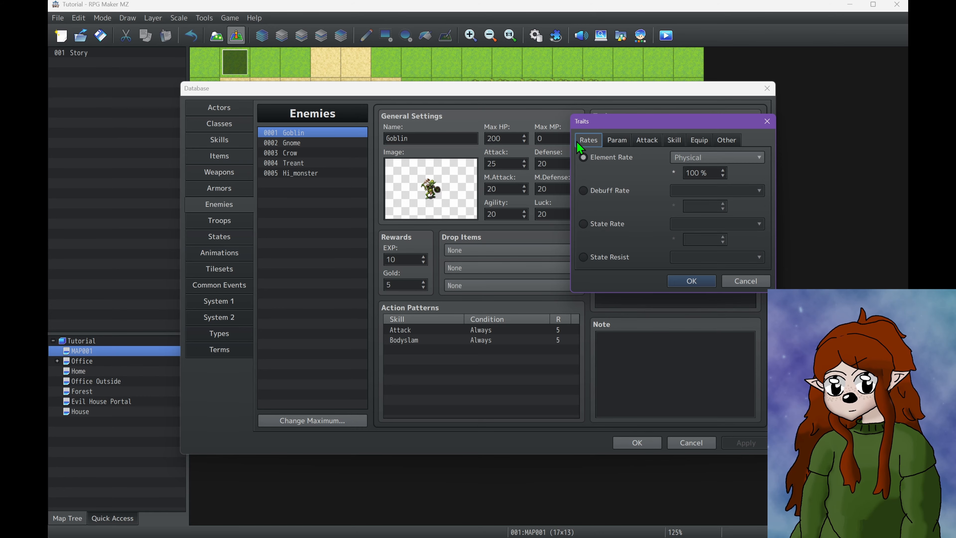
pyautogui.click(691, 280)
# Review the sword's traits in the Weapons section, then examine the Goblin's parameter trait options without adding any
pyautogui.click(212, 192)
pyautogui.click(216, 176)
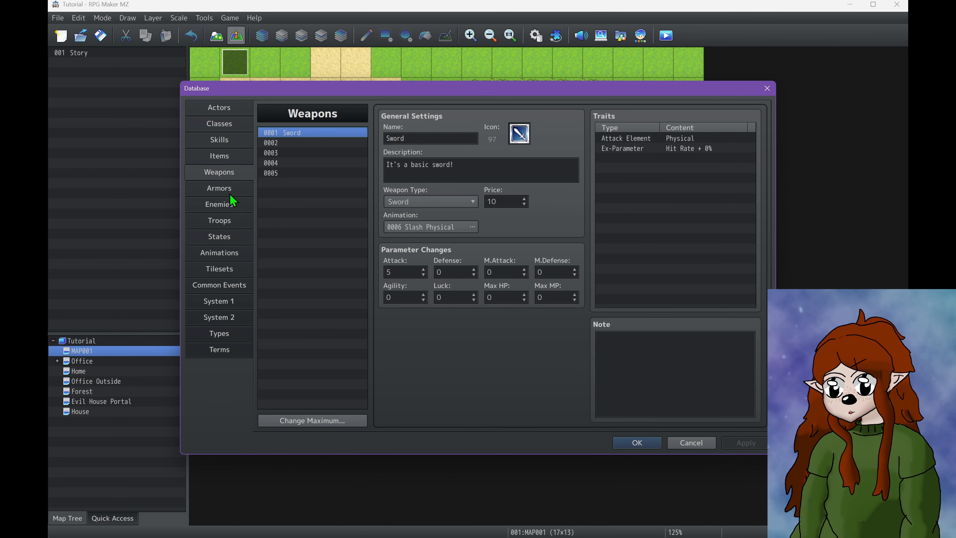
pyautogui.click(230, 199)
pyautogui.click(620, 173)
pyautogui.doubleClick(620, 172)
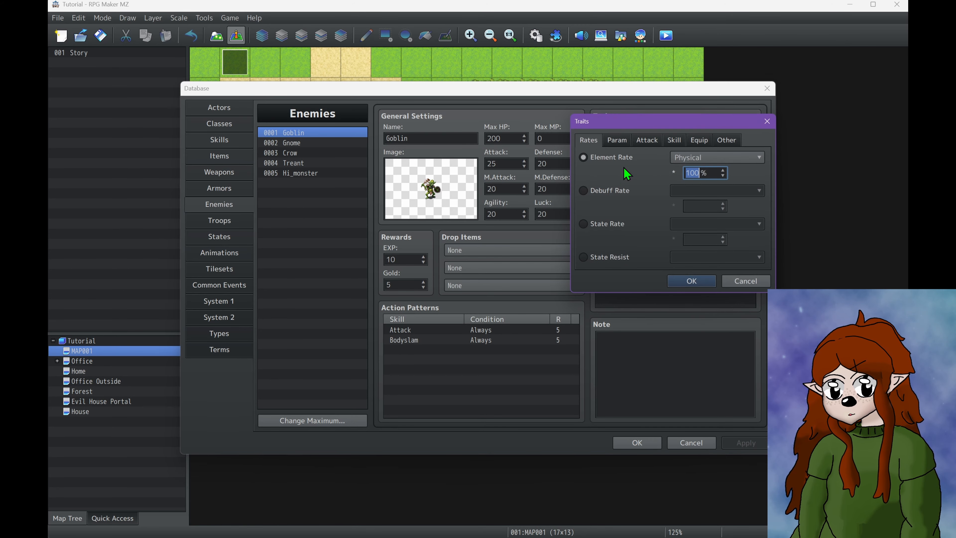
pyautogui.click(726, 140)
pyautogui.click(627, 142)
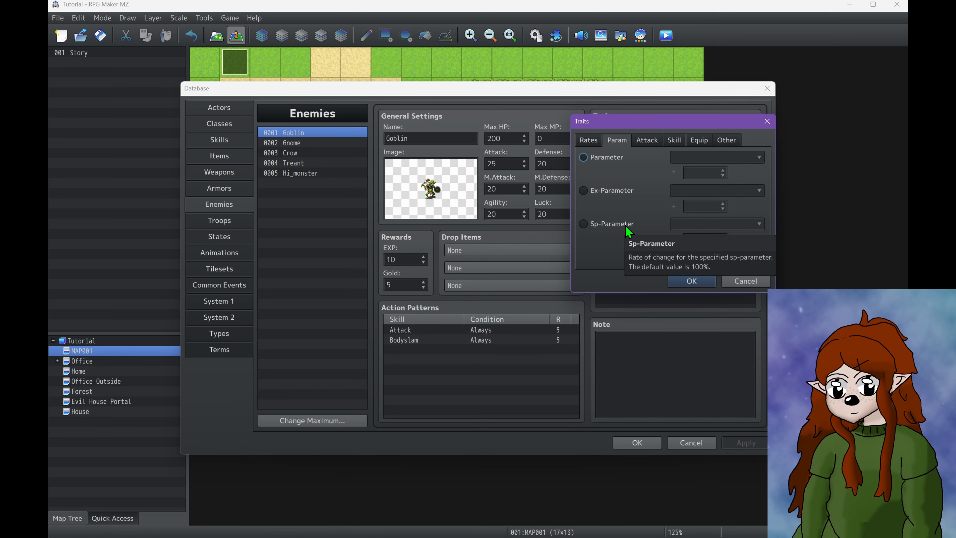
pyautogui.click(744, 280)
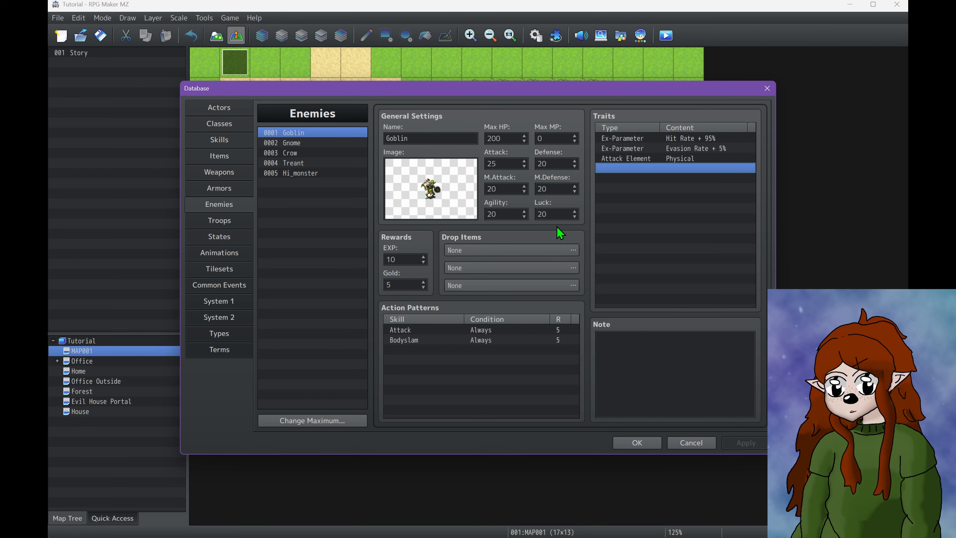
pyautogui.doubleClick(503, 139)
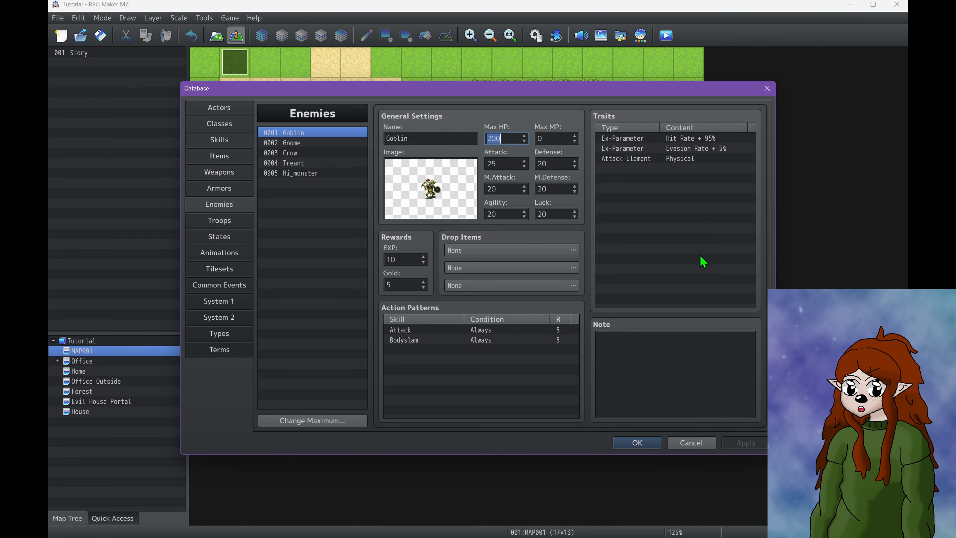
pyautogui.click(597, 337)
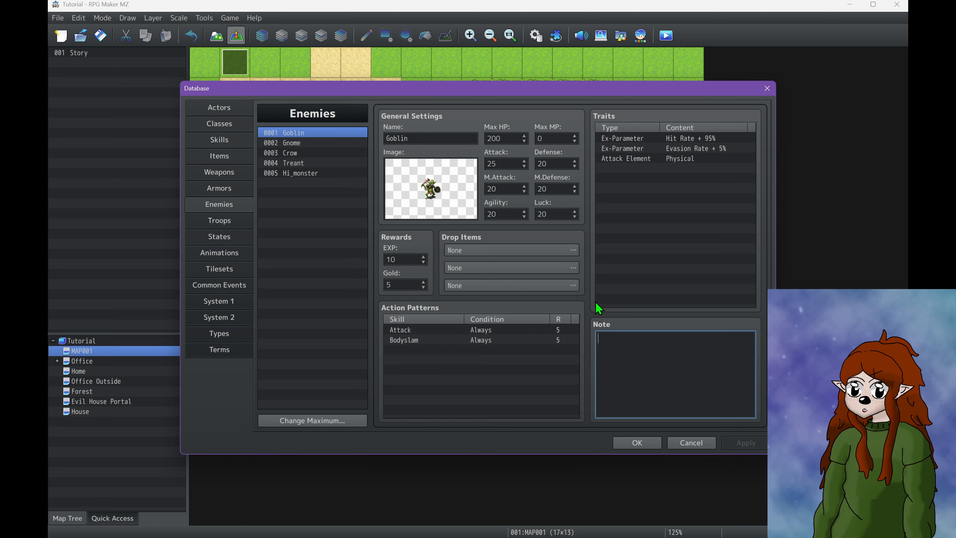
pyautogui.click(618, 302)
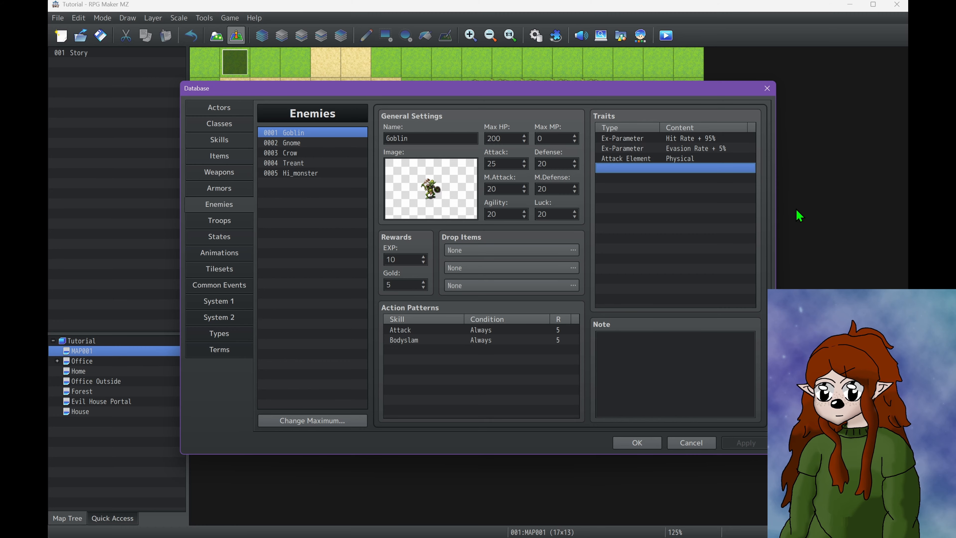
# Initialize the battle test party for the Goblin*2 troop and start the battle test
pyautogui.click(223, 225)
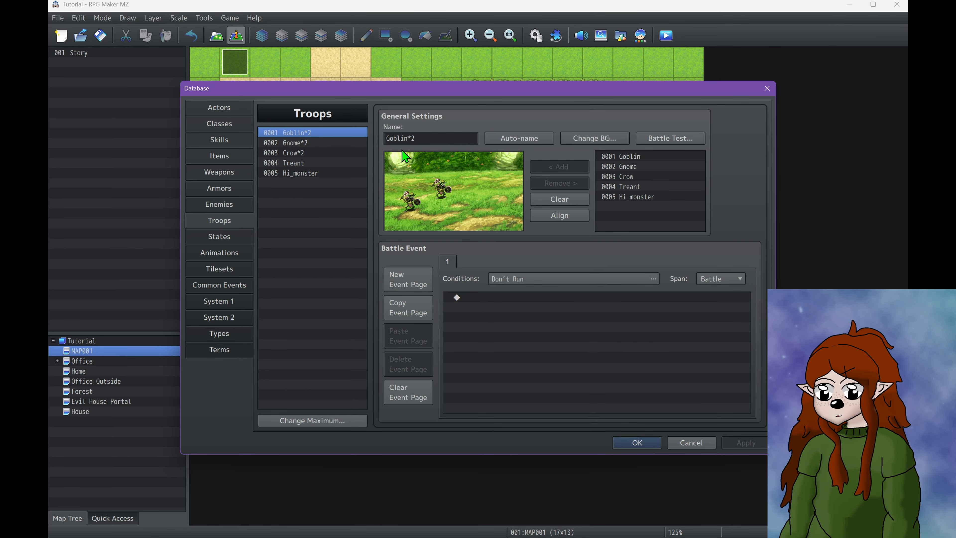
pyautogui.click(441, 187)
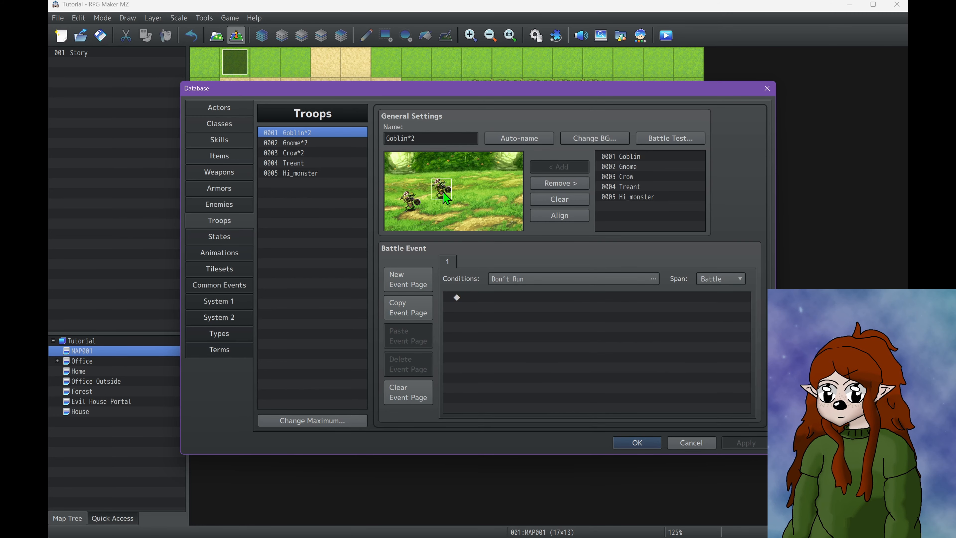
pyautogui.click(691, 139)
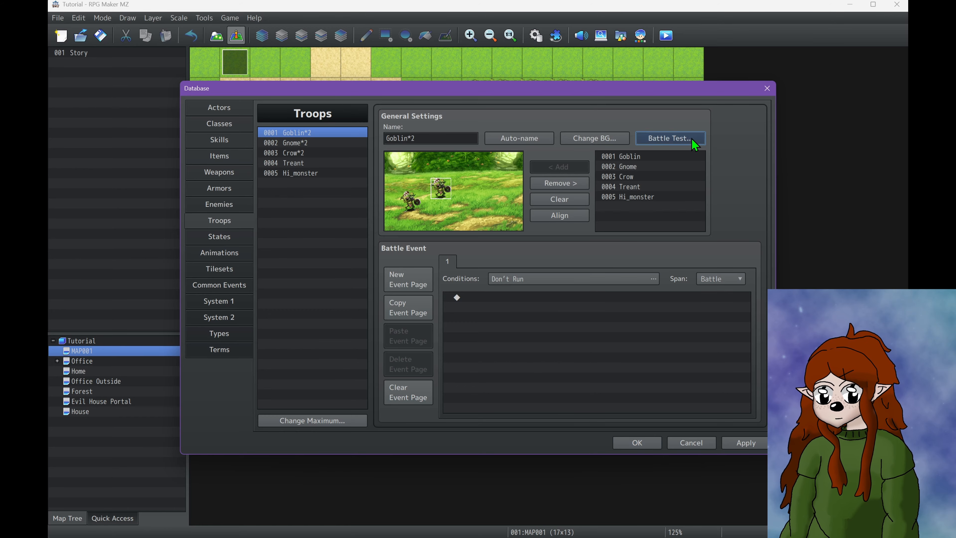
pyautogui.click(532, 225)
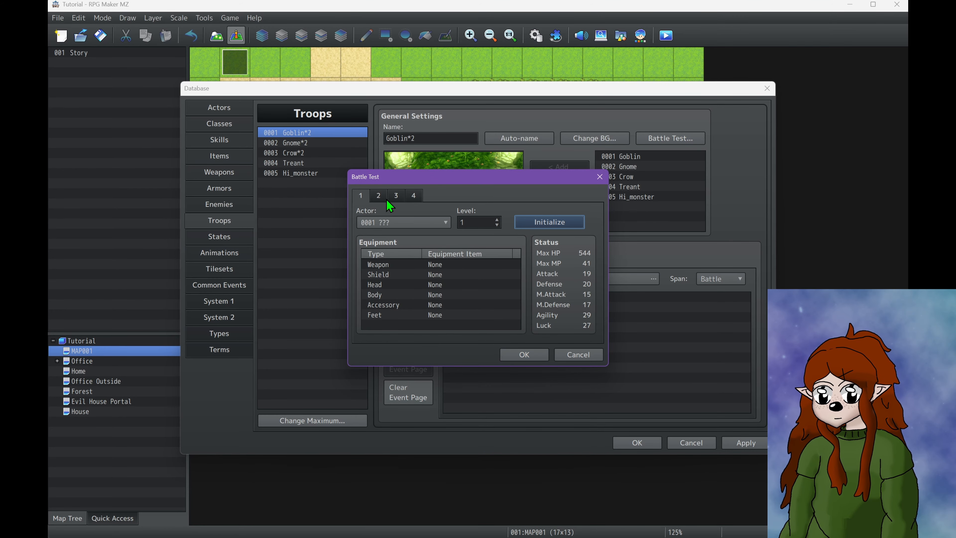
pyautogui.click(376, 196)
pyautogui.click(362, 196)
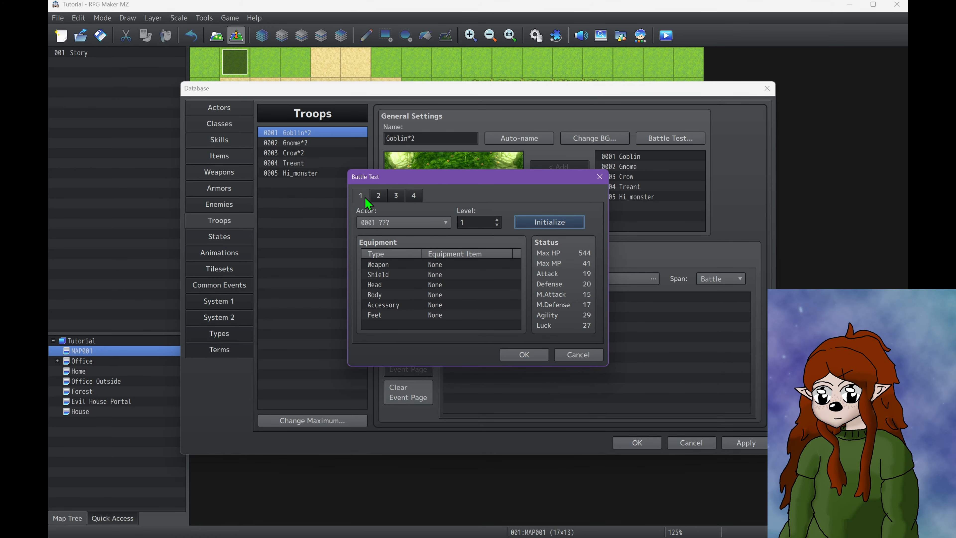
pyautogui.click(534, 355)
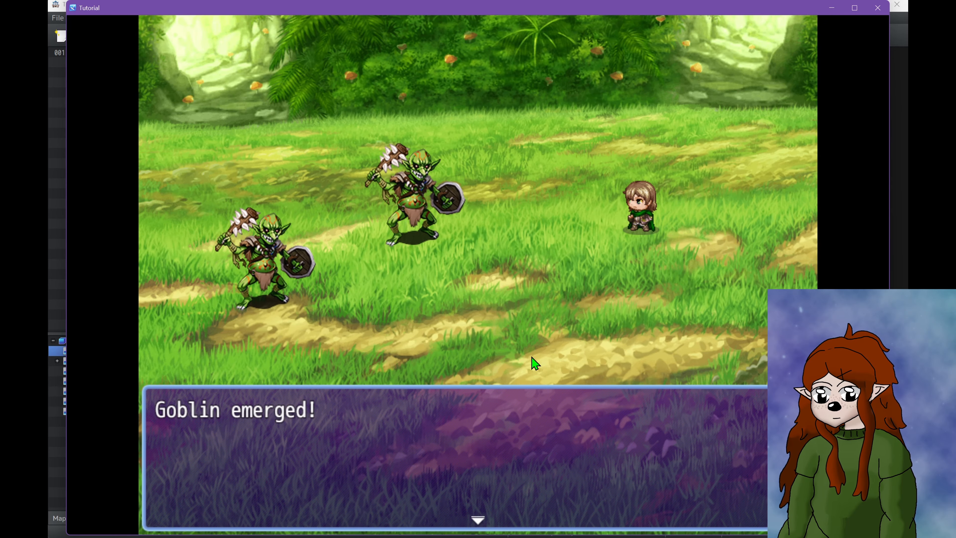
# Fight in the test battle by using Attack on the front goblin, then end the battle test
pyautogui.click(535, 363)
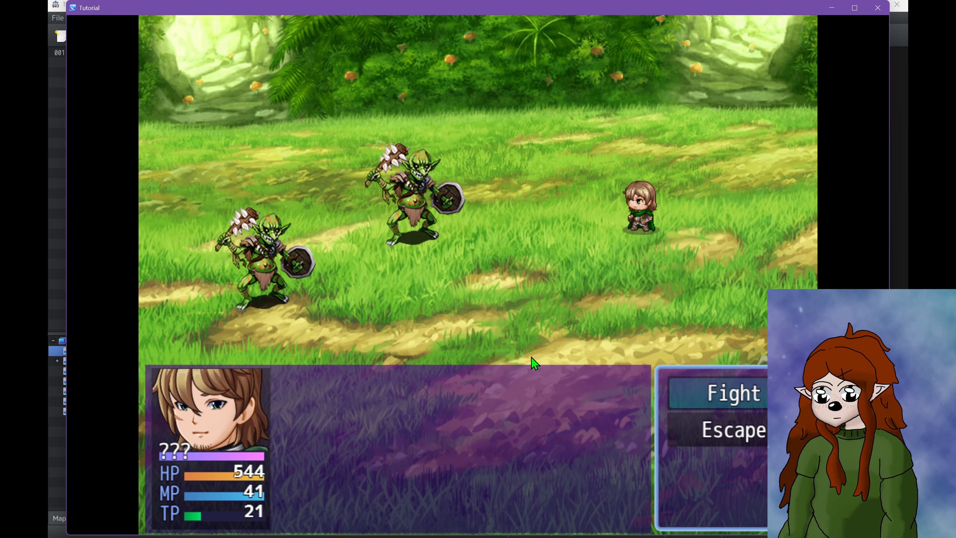
pyautogui.click(691, 386)
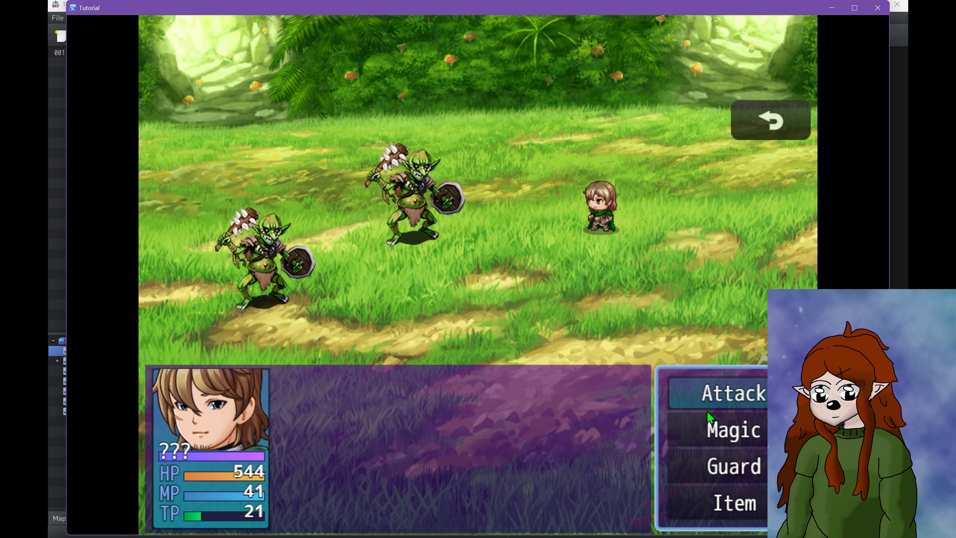
pyautogui.click(704, 398)
pyautogui.click(268, 274)
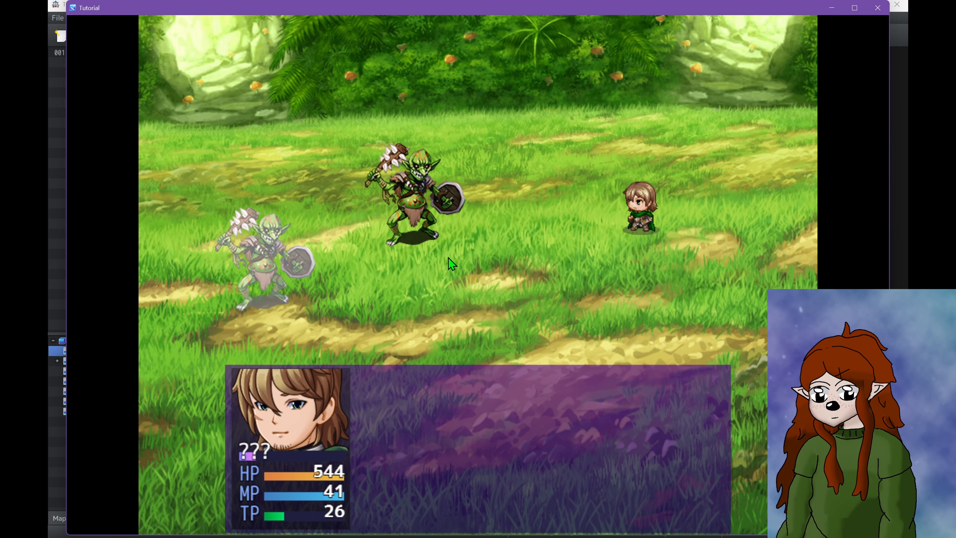
pyautogui.click(877, 7)
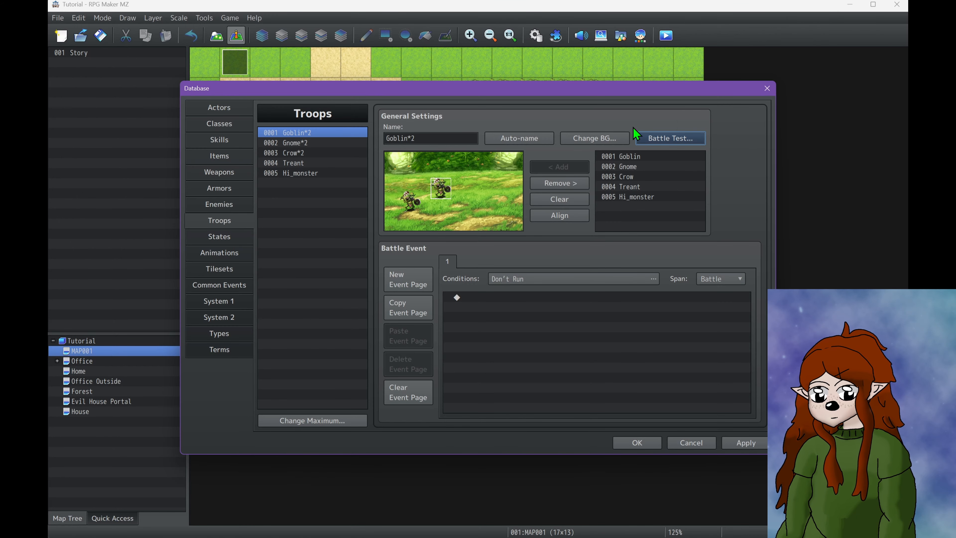
# Open the battle test setup for the Goblin*2 troop and equip the first actor with the Sword and Lucky Ring
pyautogui.click(653, 140)
pyautogui.doubleClick(416, 264)
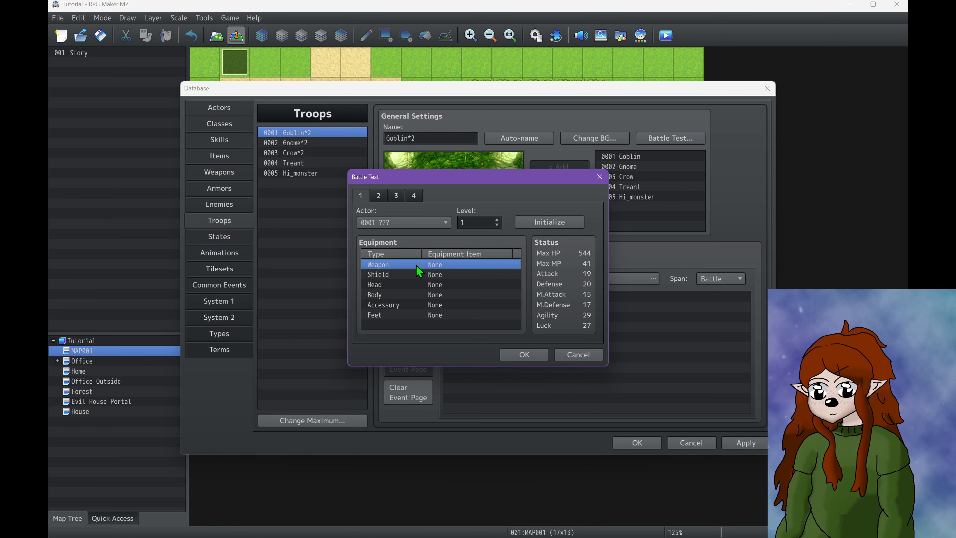
pyautogui.click(437, 284)
pyautogui.click(429, 305)
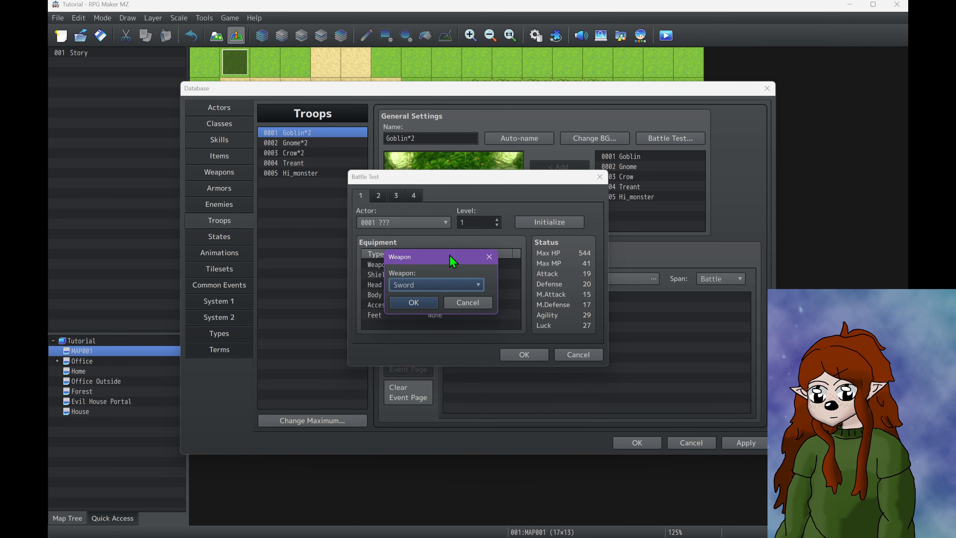
pyautogui.click(425, 303)
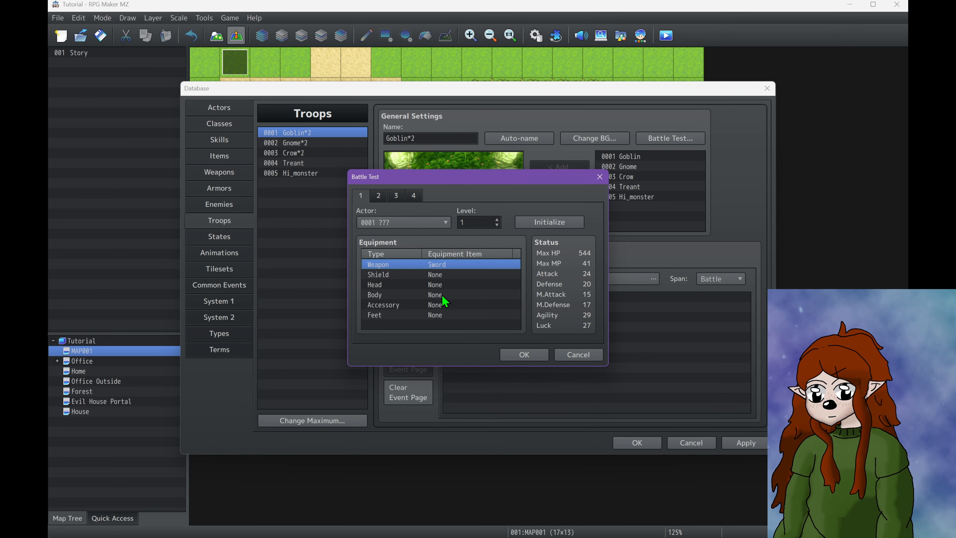
pyautogui.click(435, 315)
pyautogui.doubleClick(434, 305)
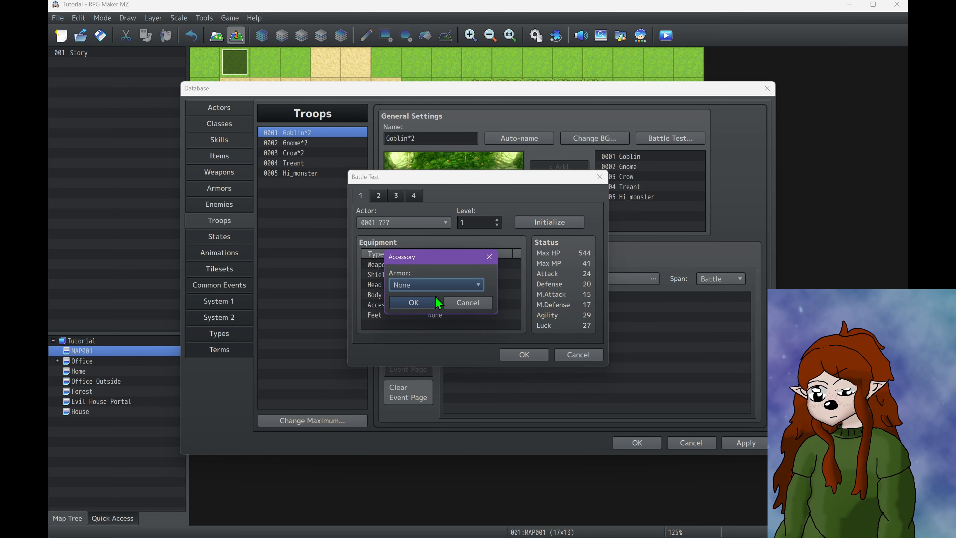
pyautogui.click(435, 285)
pyautogui.click(433, 309)
pyautogui.click(424, 302)
# Try level 5 for the battle test actor, restore level 1, and initialize the actor's setup
pyautogui.doubleClick(472, 222)
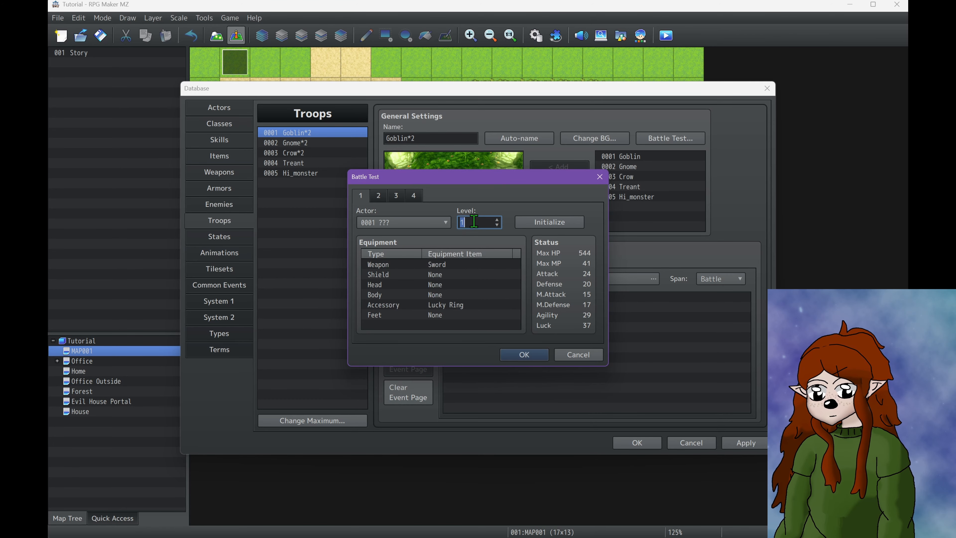
pyautogui.write('5')
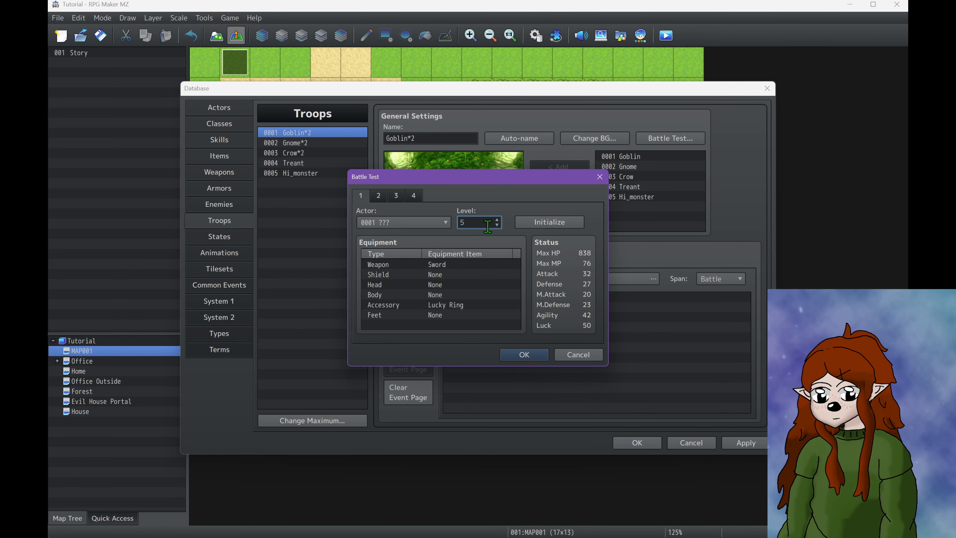
pyautogui.press('BackSpace')
pyautogui.write('1')
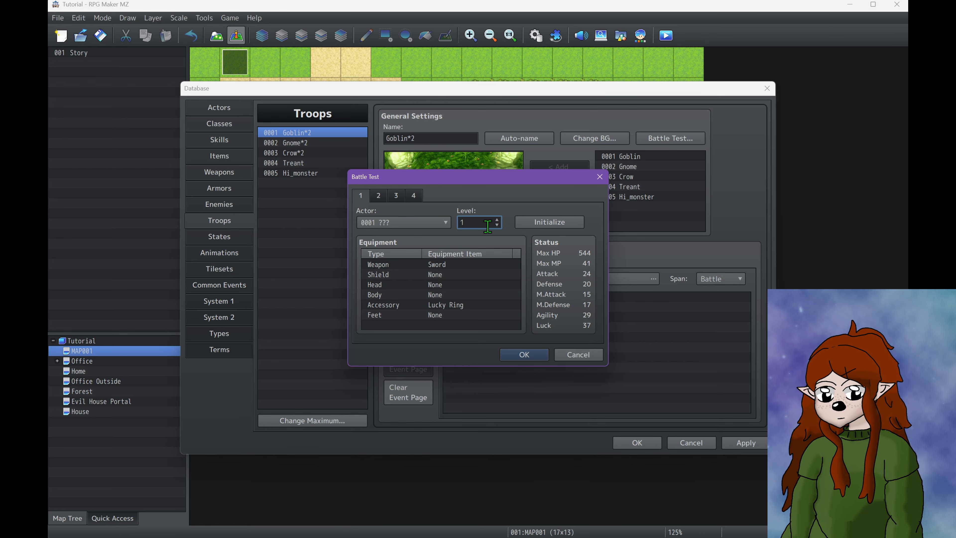
pyautogui.click(554, 220)
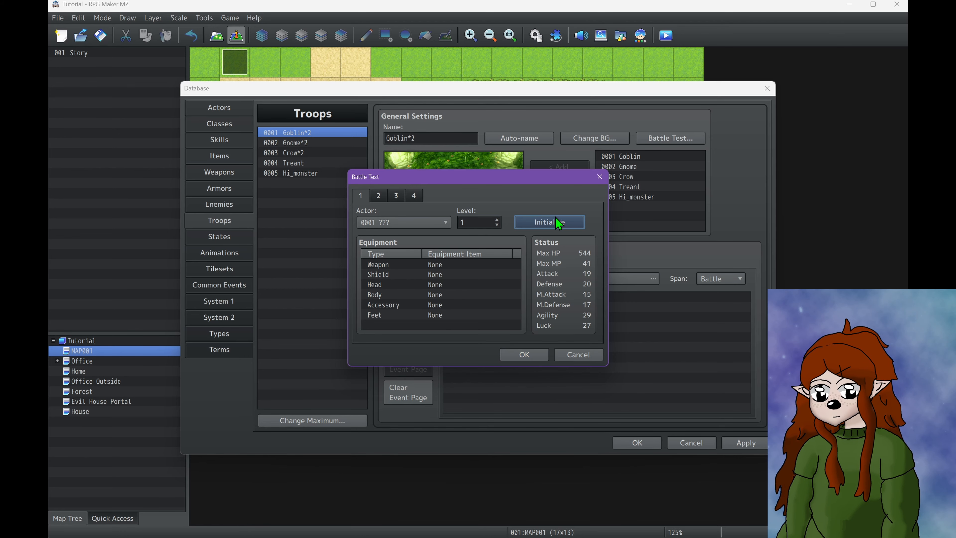
# Equip the level 1 actor with the Sword as weapon and the Lucky Ring as accessory, and start the battle test
pyautogui.doubleClick(431, 268)
pyautogui.click(436, 285)
pyautogui.click(426, 304)
pyautogui.click(426, 304)
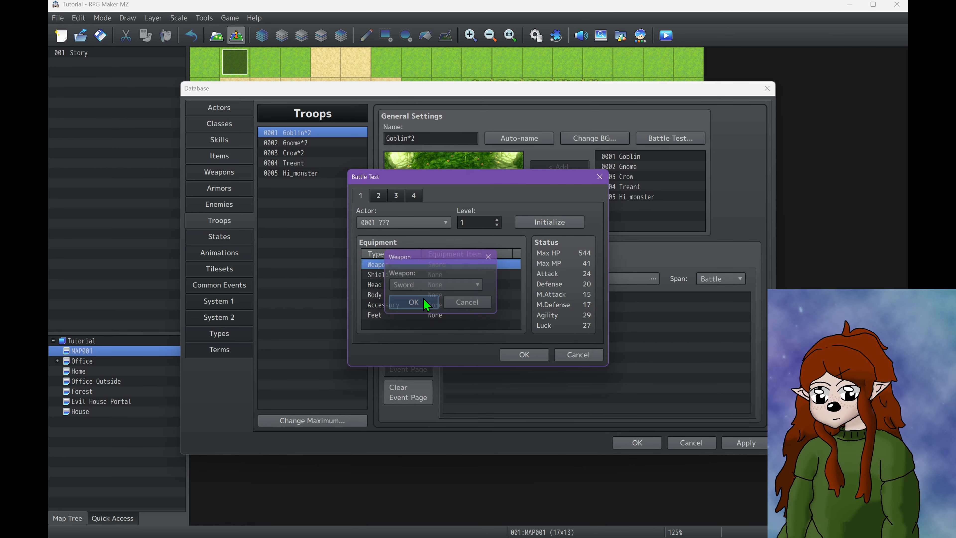
pyautogui.doubleClick(434, 309)
pyautogui.click(436, 284)
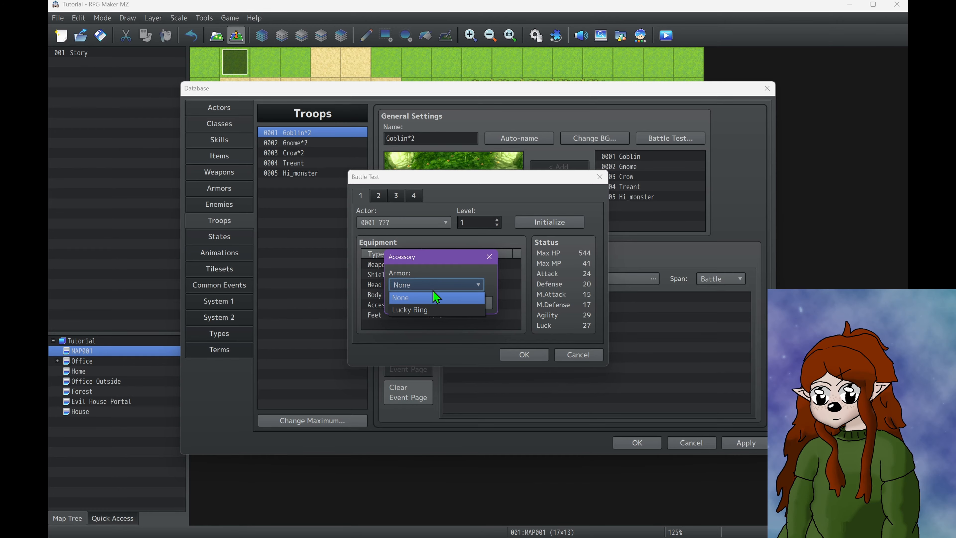
pyautogui.click(438, 311)
pyautogui.click(426, 304)
pyautogui.click(523, 355)
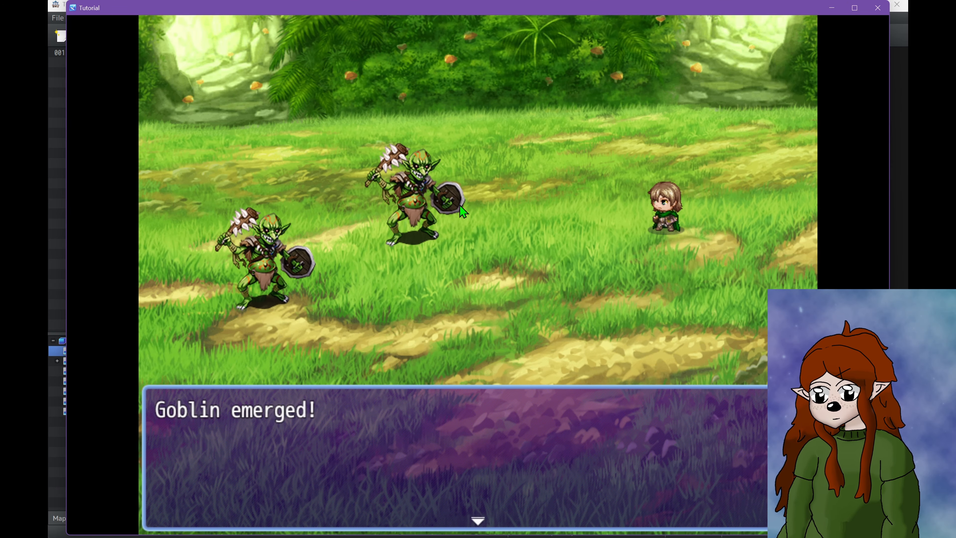
# Use Attack on the front goblin for three turns in the test battle, and end the battle test
pyautogui.click(455, 233)
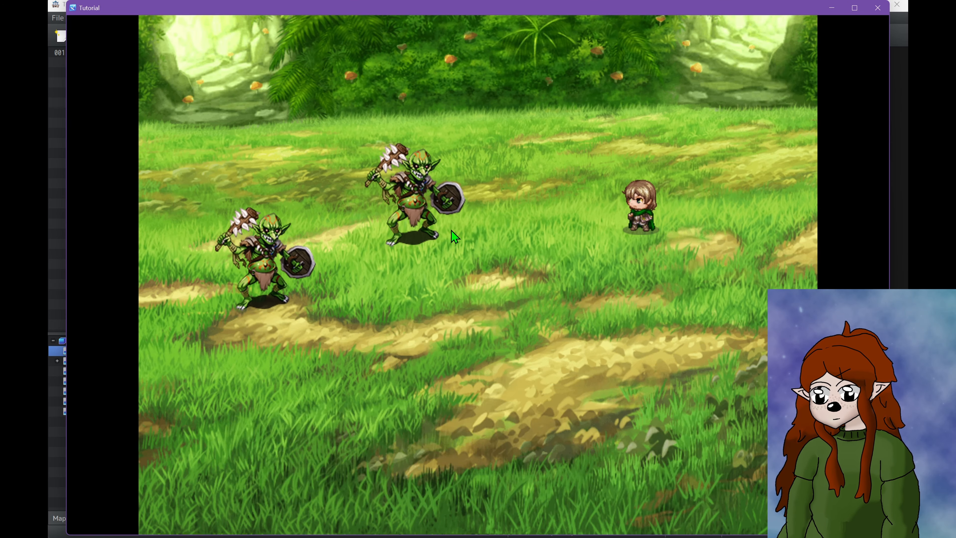
pyautogui.click(698, 390)
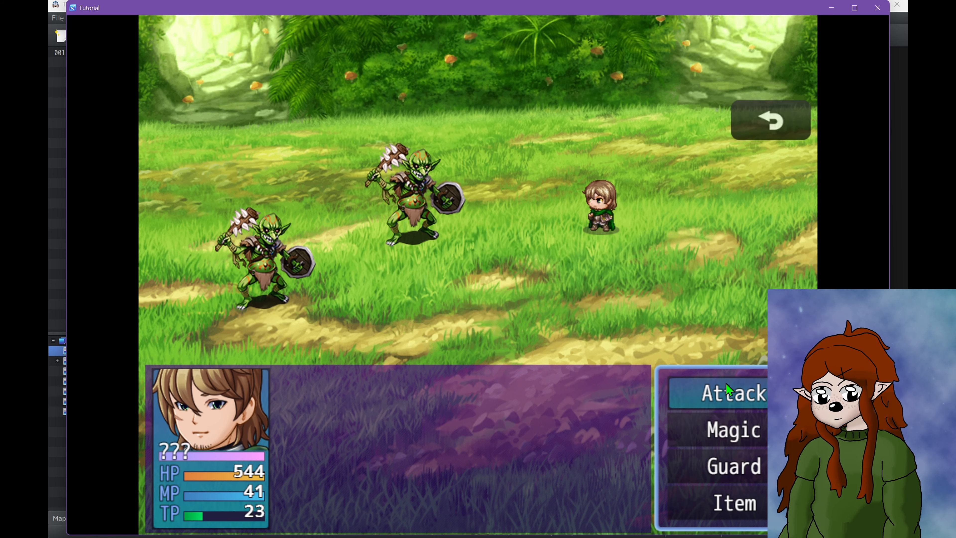
pyautogui.press('Return')
pyautogui.click(265, 255)
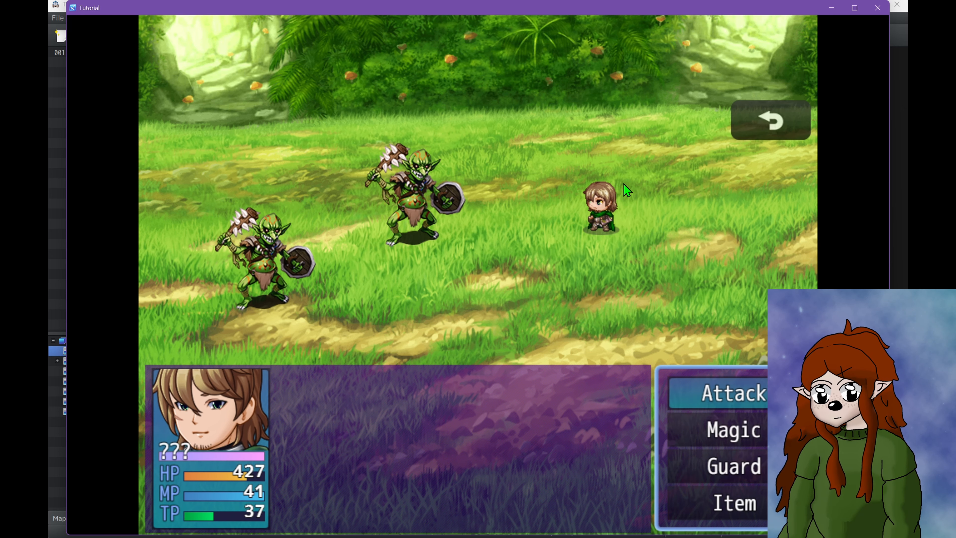
pyautogui.click(741, 395)
pyautogui.click(288, 267)
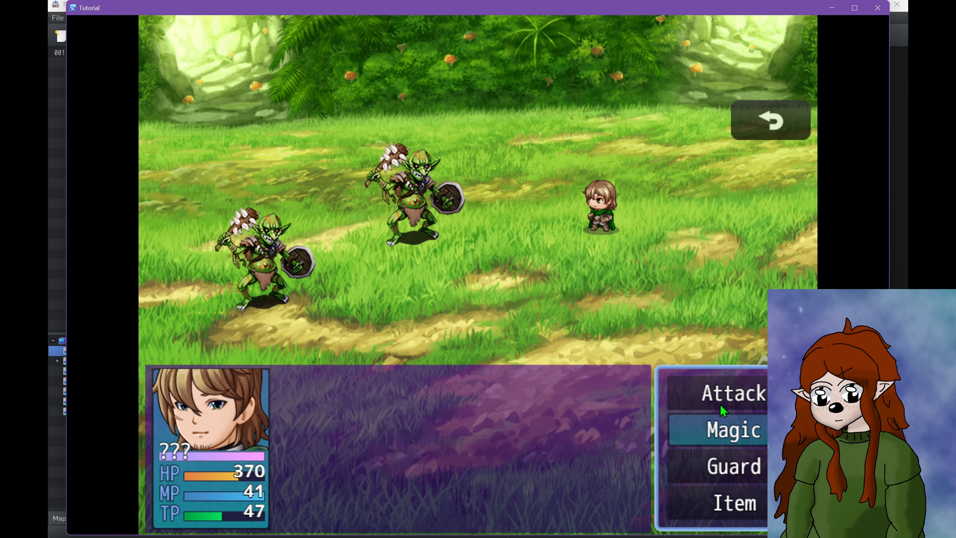
pyautogui.click(715, 388)
pyautogui.click(262, 245)
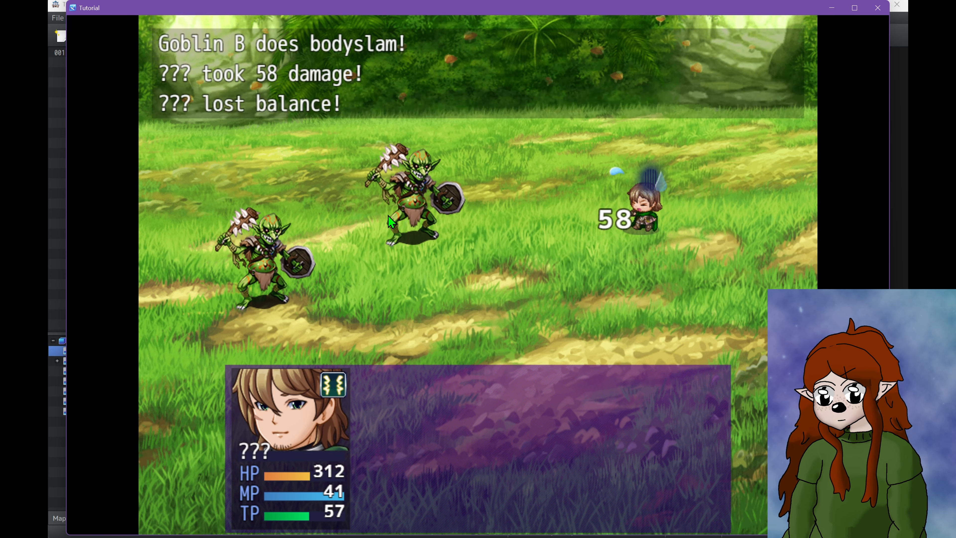
pyautogui.click(877, 8)
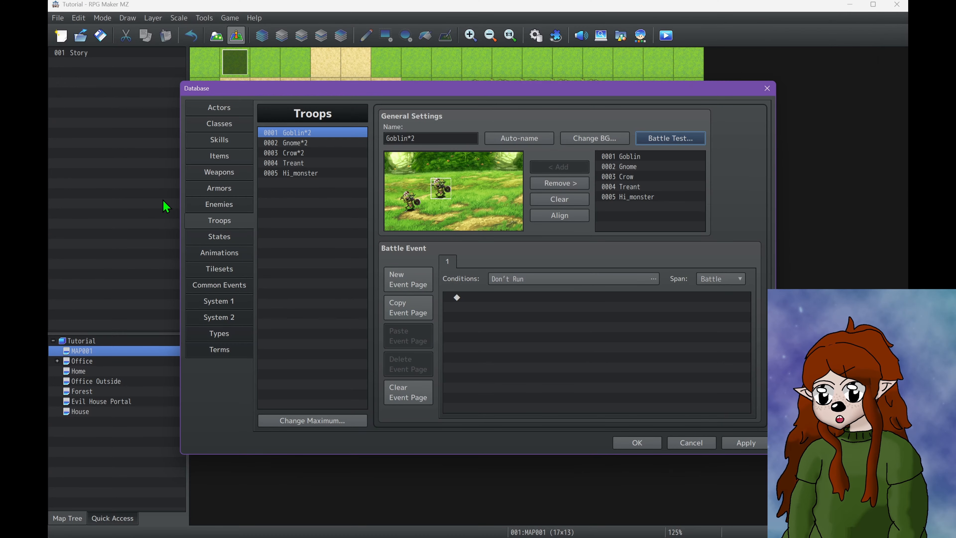
# Set the Goblin enemy's Attack to 15 and apply the database change
pyautogui.click(223, 206)
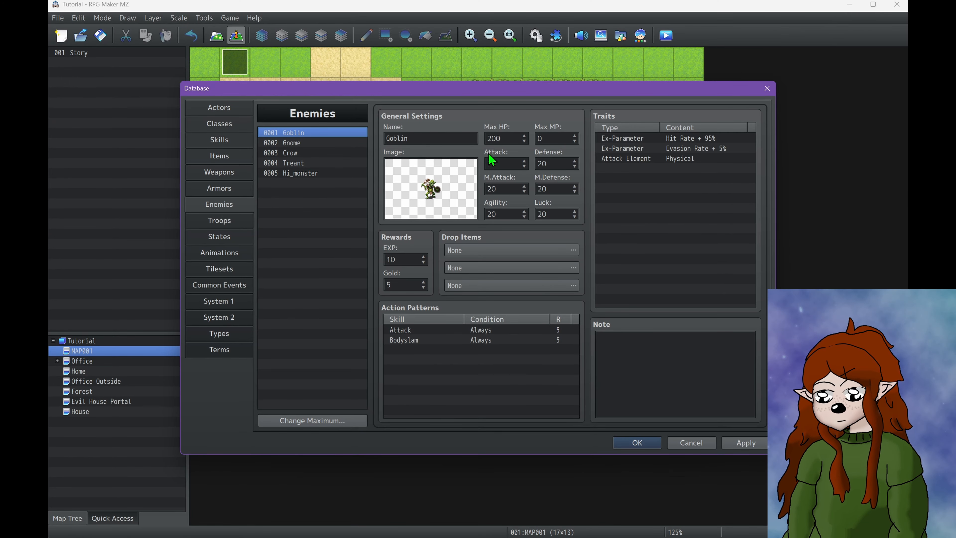
pyautogui.doubleClick(502, 163)
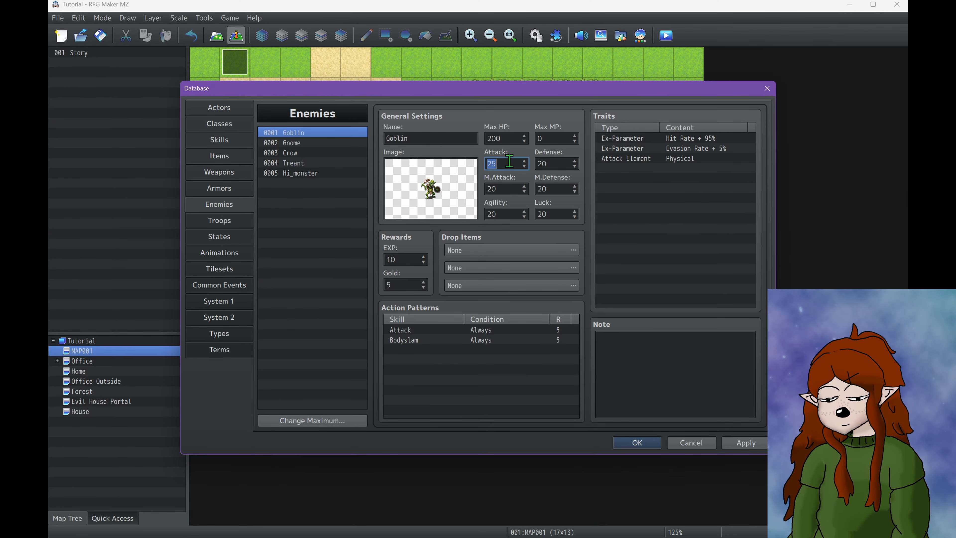
pyautogui.write('15')
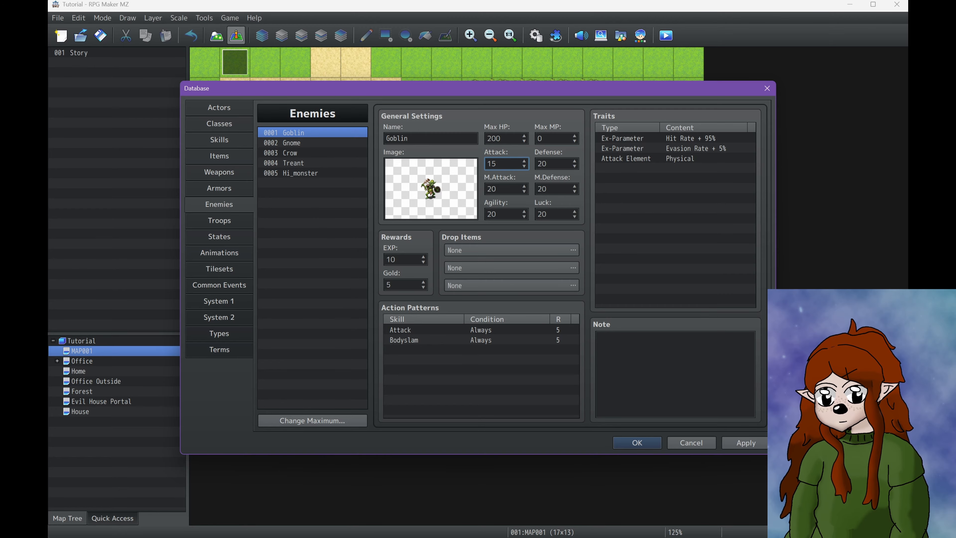
pyautogui.click(743, 443)
# Battle-test the Goblin*2 troop with the same party, use Attack on the goblins for several turns, and end the test
pyautogui.click(219, 221)
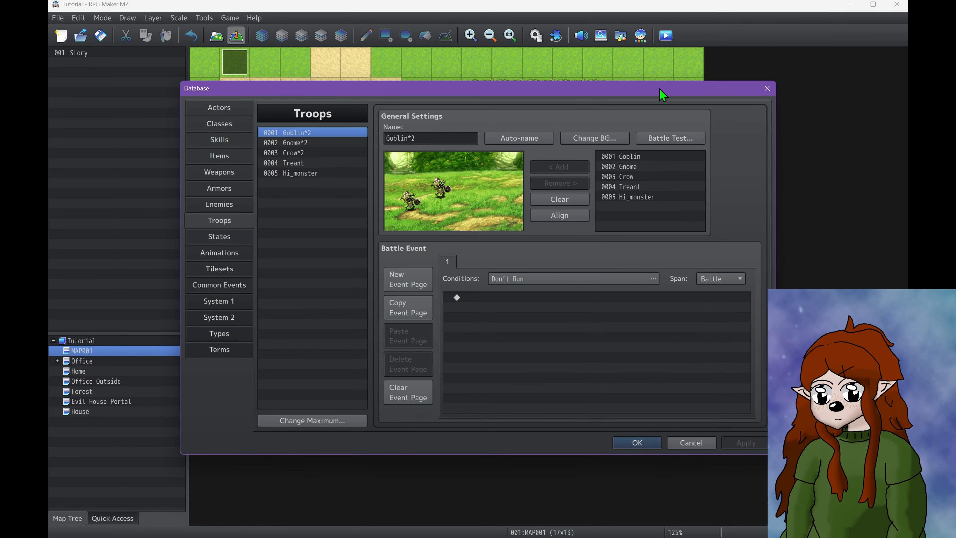
pyautogui.click(668, 139)
pyautogui.click(508, 356)
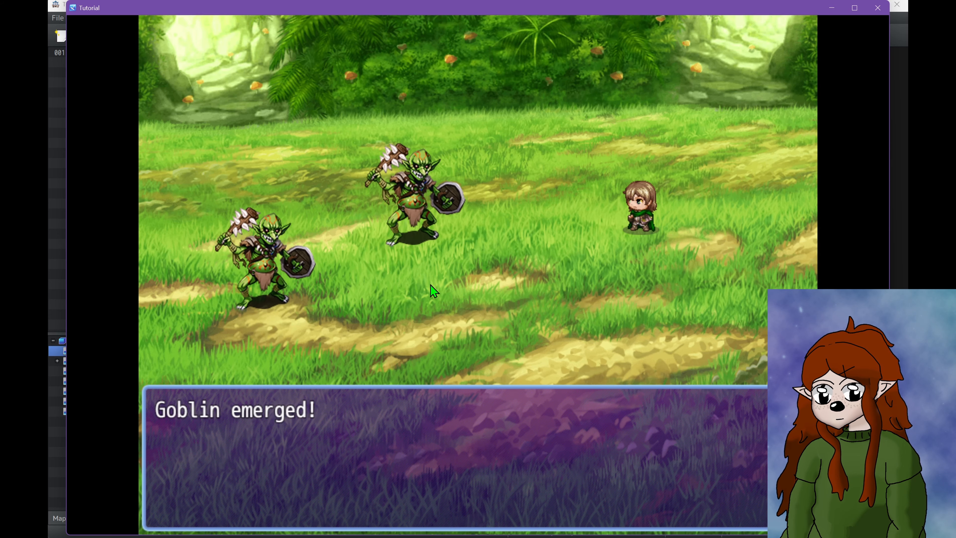
pyautogui.click(431, 284)
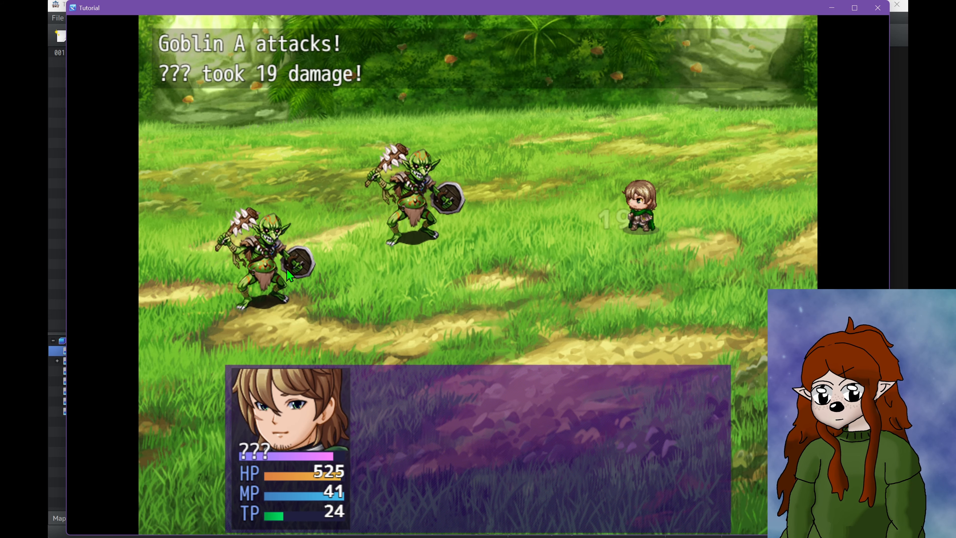
pyautogui.click(715, 393)
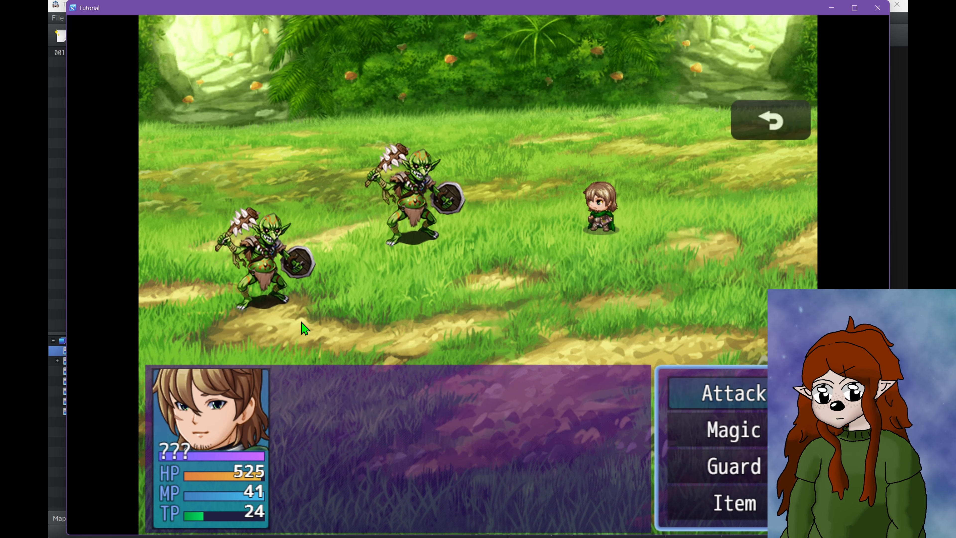
pyautogui.click(714, 395)
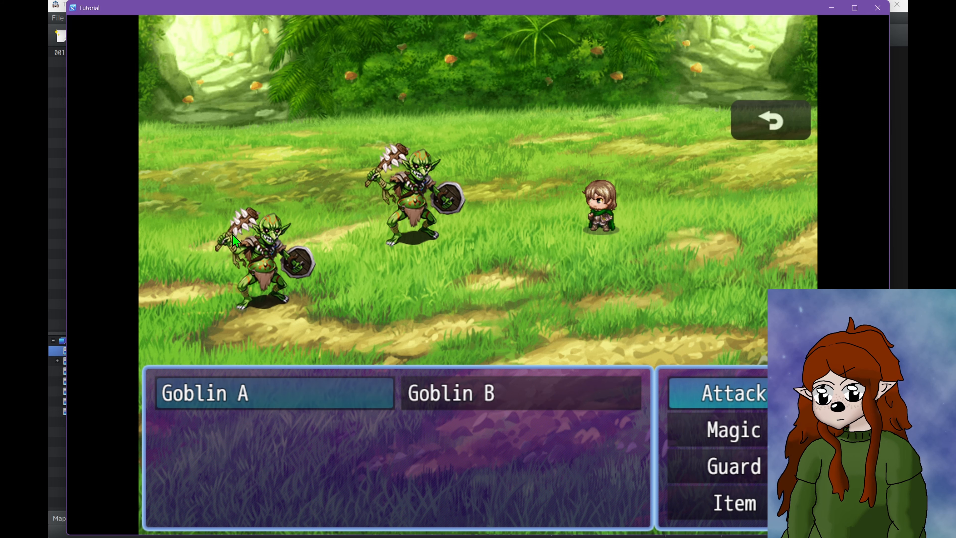
pyautogui.click(339, 392)
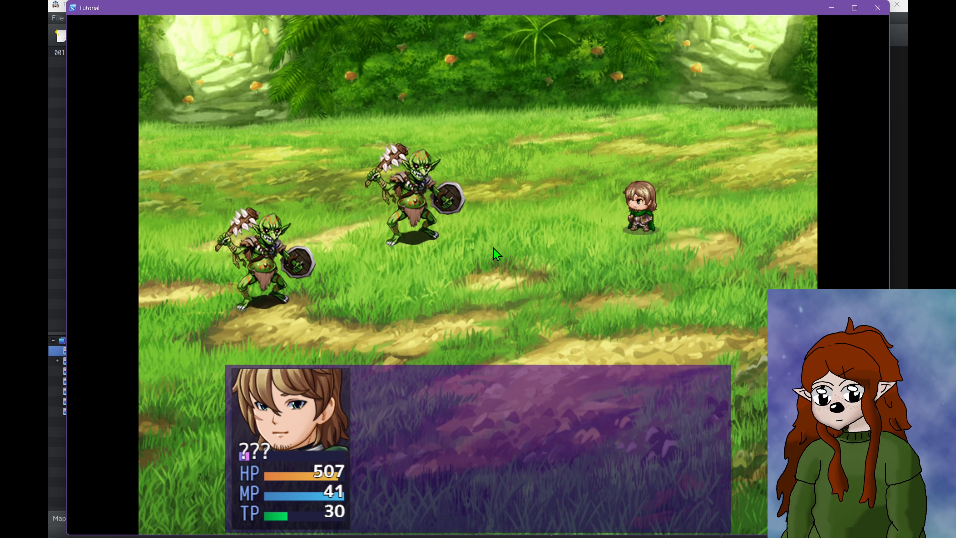
pyautogui.click(734, 389)
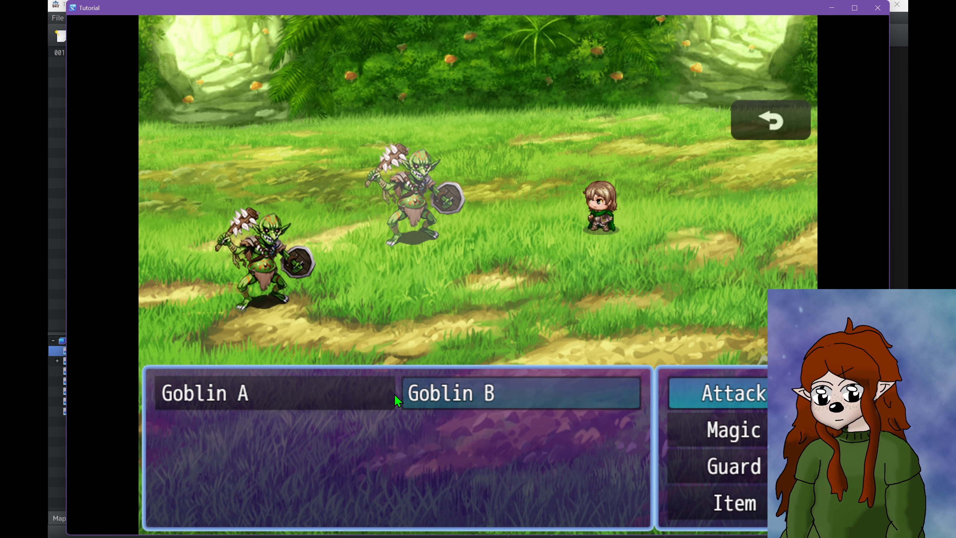
pyautogui.click(399, 394)
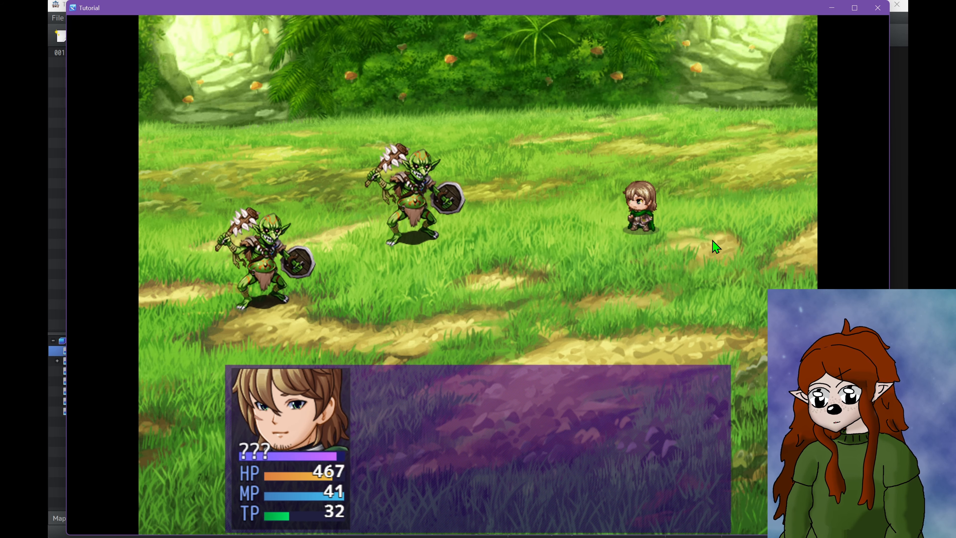
pyautogui.click(746, 405)
pyautogui.click(347, 404)
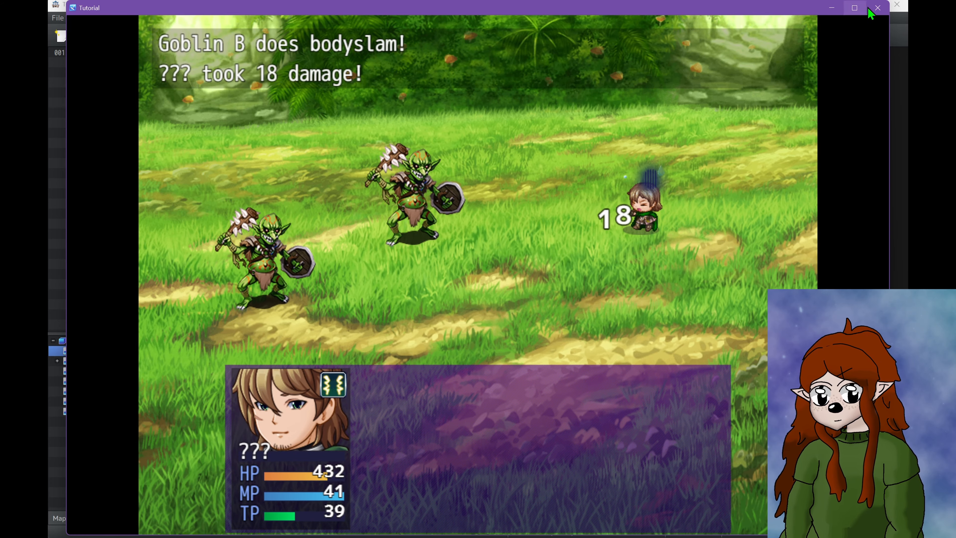
pyautogui.click(878, 8)
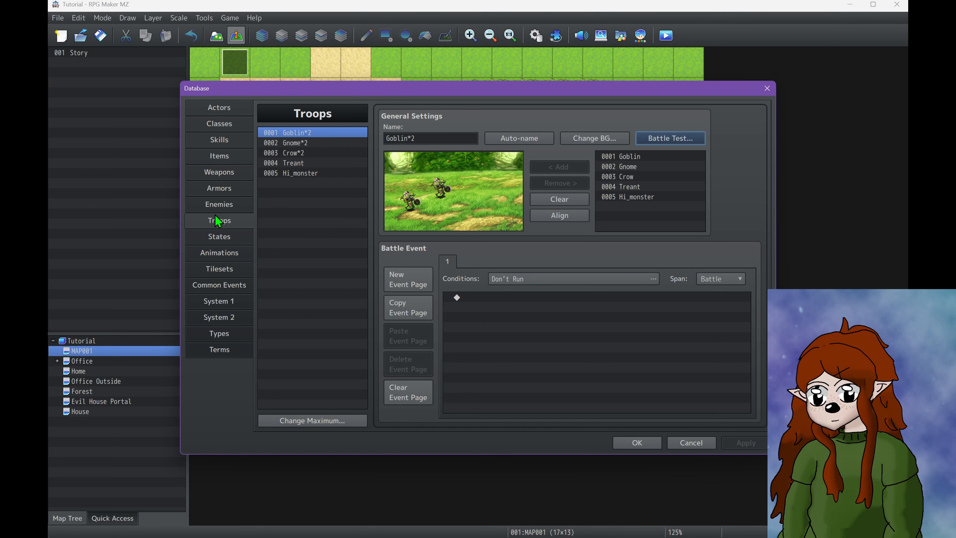
# Set the Goblin enemy's Max HP to 100 and apply the database change
pyautogui.click(218, 206)
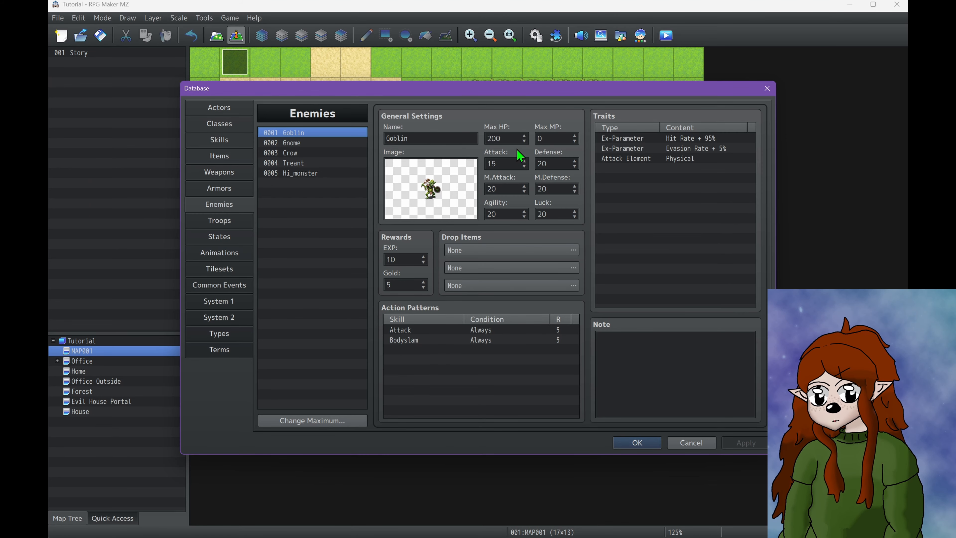
pyautogui.doubleClick(508, 136)
pyautogui.write('1')
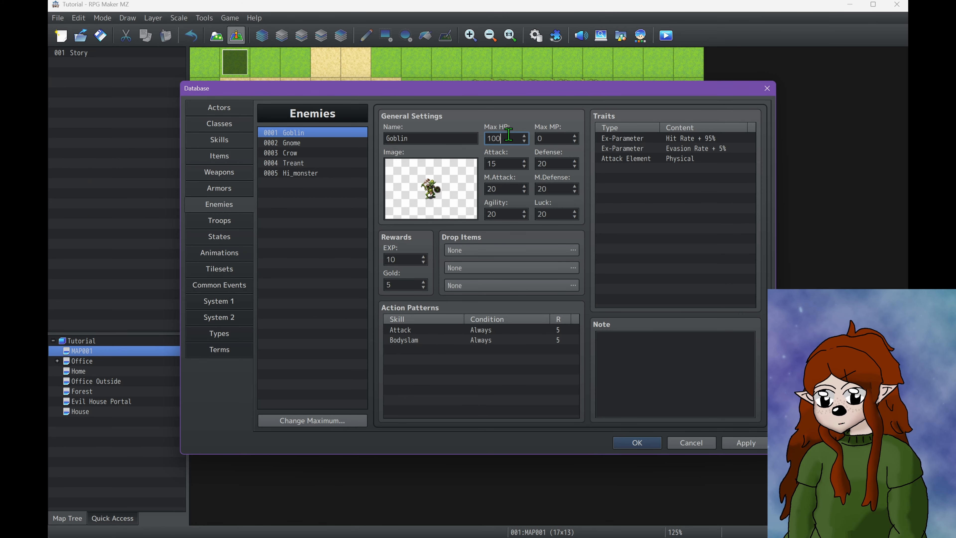
pyautogui.click(746, 443)
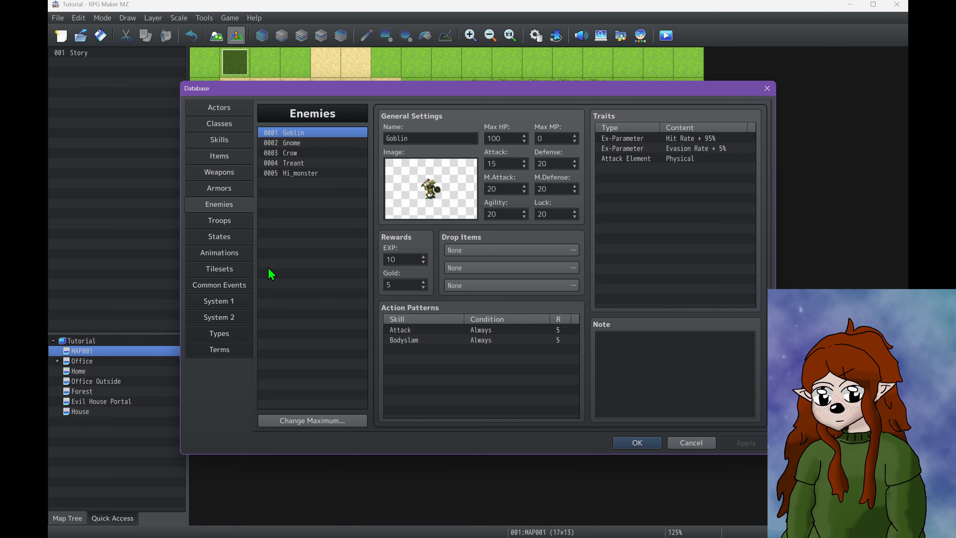
# Return to the Goblin*2 troop and start another battle test with the current party setup
pyautogui.click(229, 210)
pyautogui.click(234, 222)
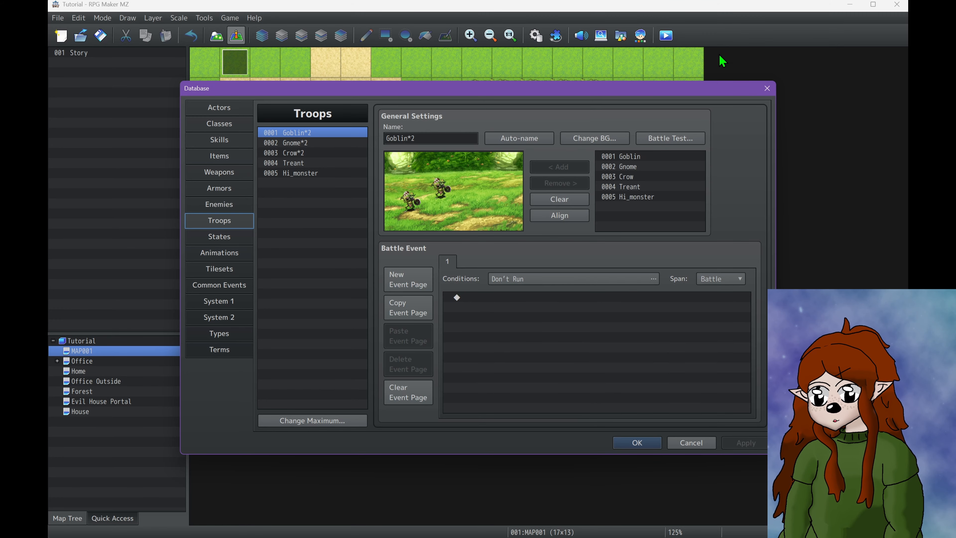
pyautogui.click(675, 137)
pyautogui.click(523, 355)
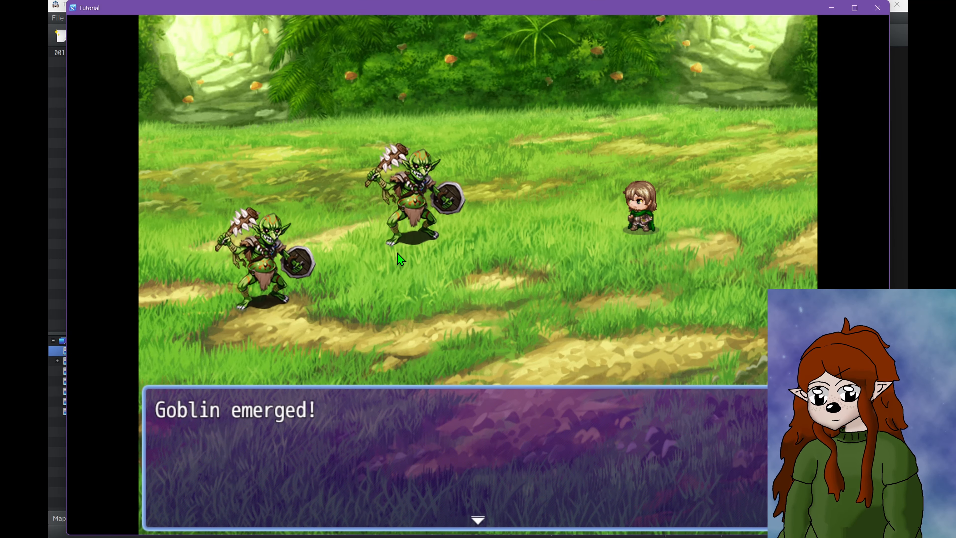
# Play the Goblin*2 battle test, using Attack on the goblins each turn until both are defeated, and finish the test
pyautogui.click(398, 256)
pyautogui.click(707, 387)
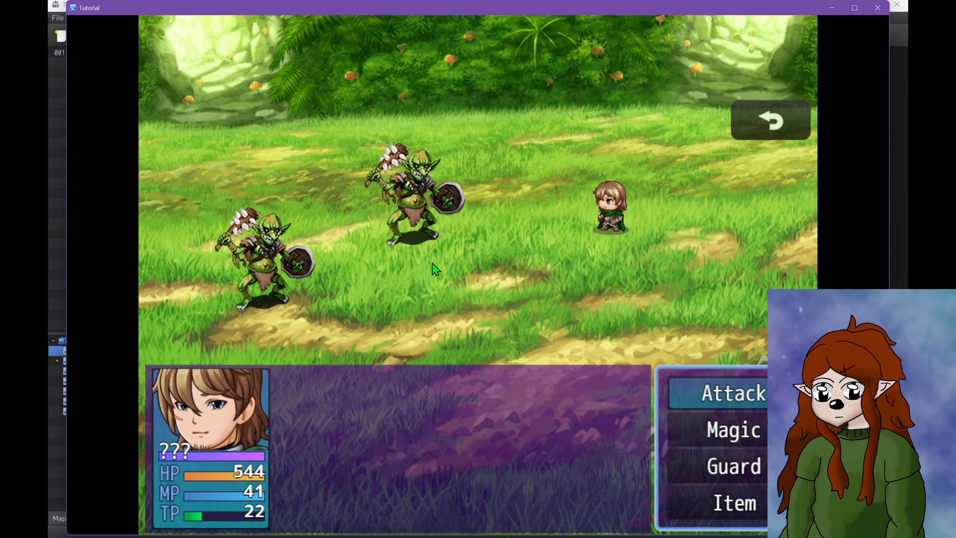
pyautogui.click(715, 391)
pyautogui.click(419, 240)
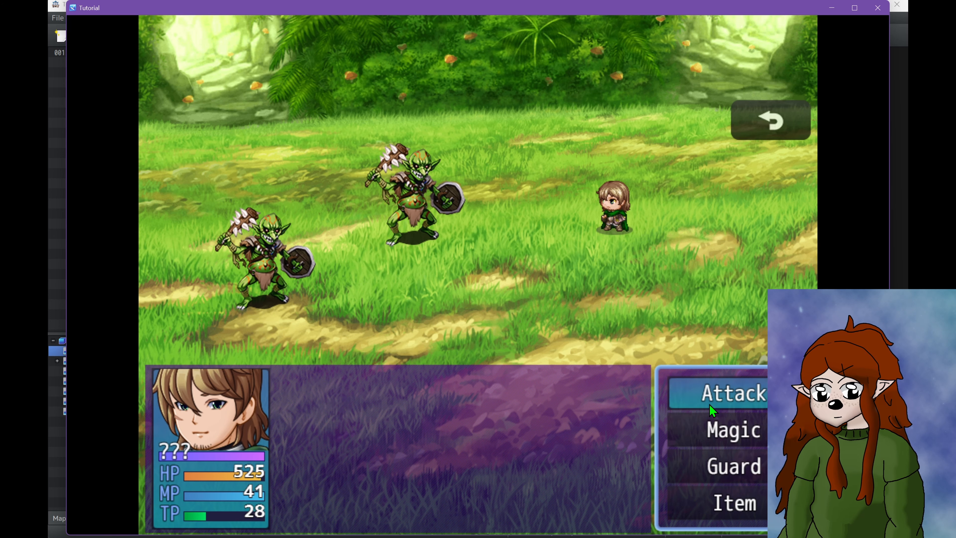
pyautogui.click(713, 400)
pyautogui.click(429, 394)
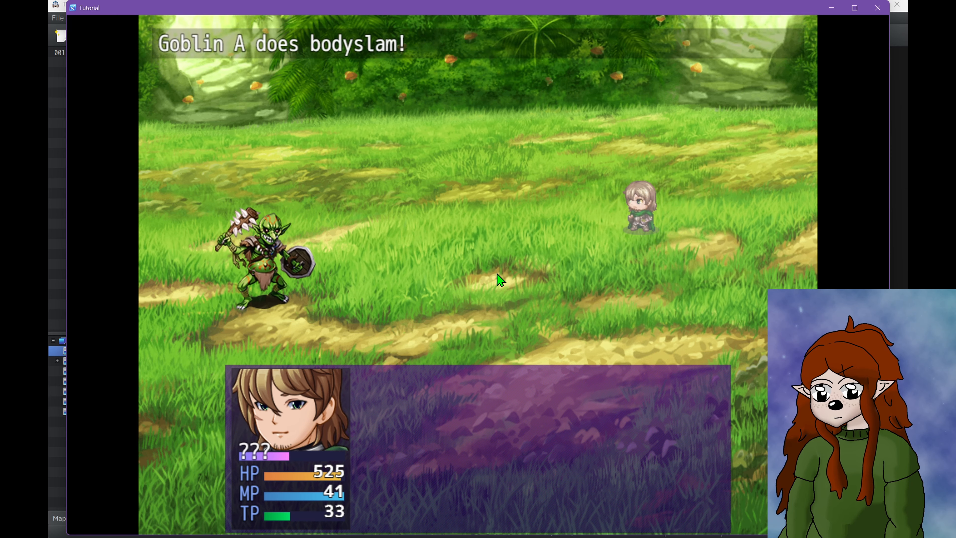
pyautogui.click(715, 400)
pyautogui.click(253, 393)
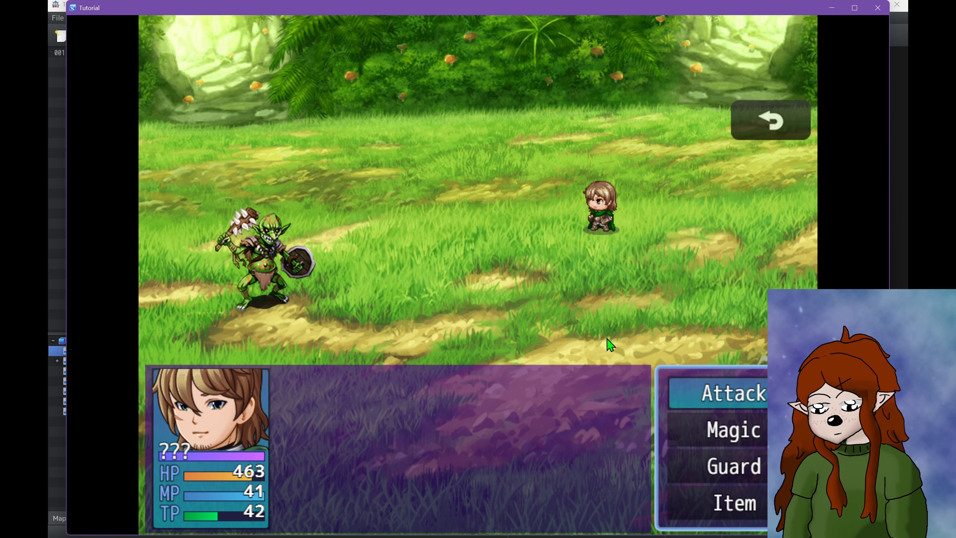
pyautogui.click(717, 394)
pyautogui.click(338, 412)
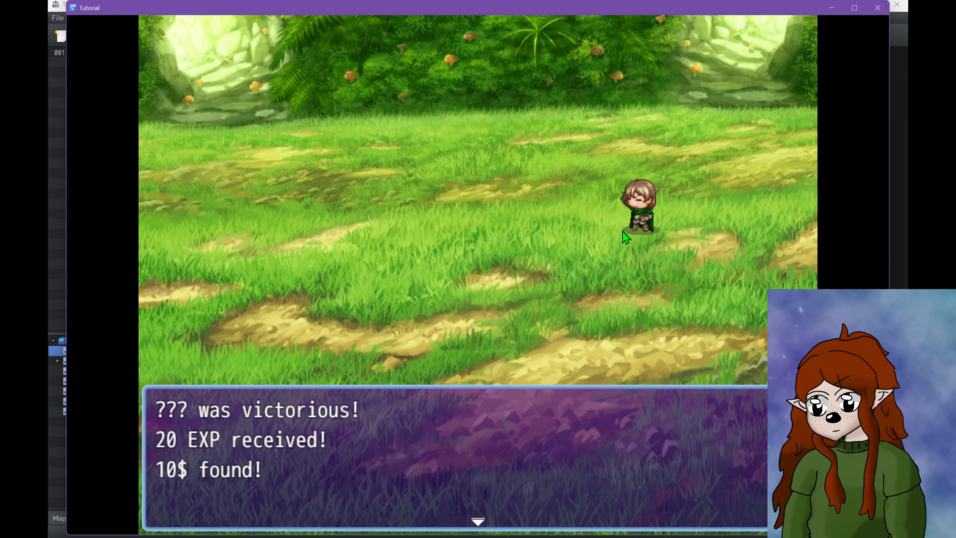
pyautogui.click(623, 232)
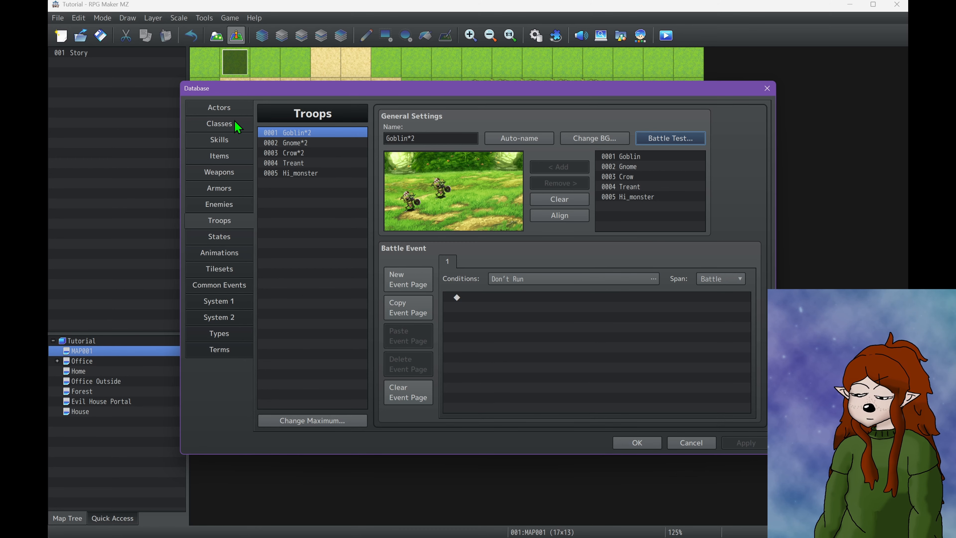
# Set the initial weapon of the ??? actor to Sword
pyautogui.click(235, 110)
pyautogui.doubleClick(482, 331)
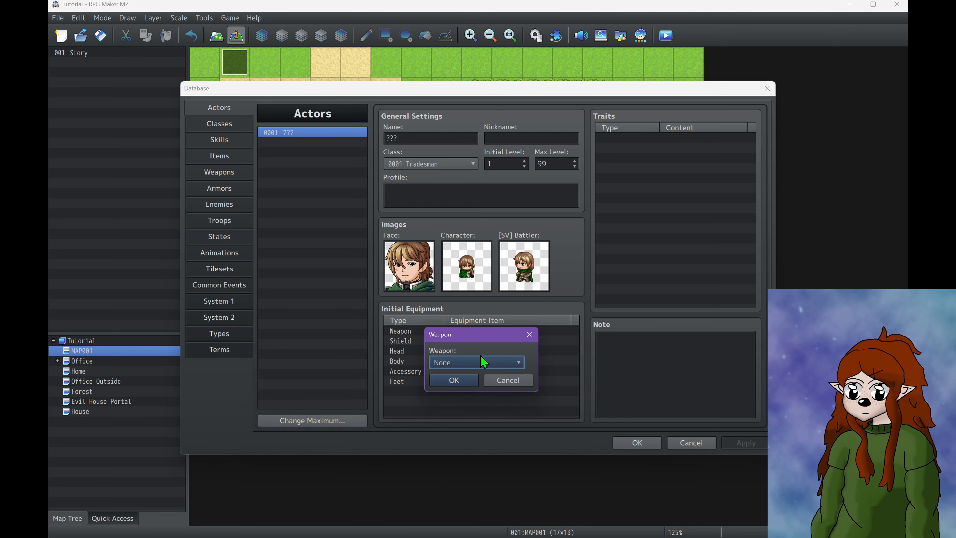
pyautogui.click(478, 362)
pyautogui.click(475, 388)
pyautogui.click(460, 380)
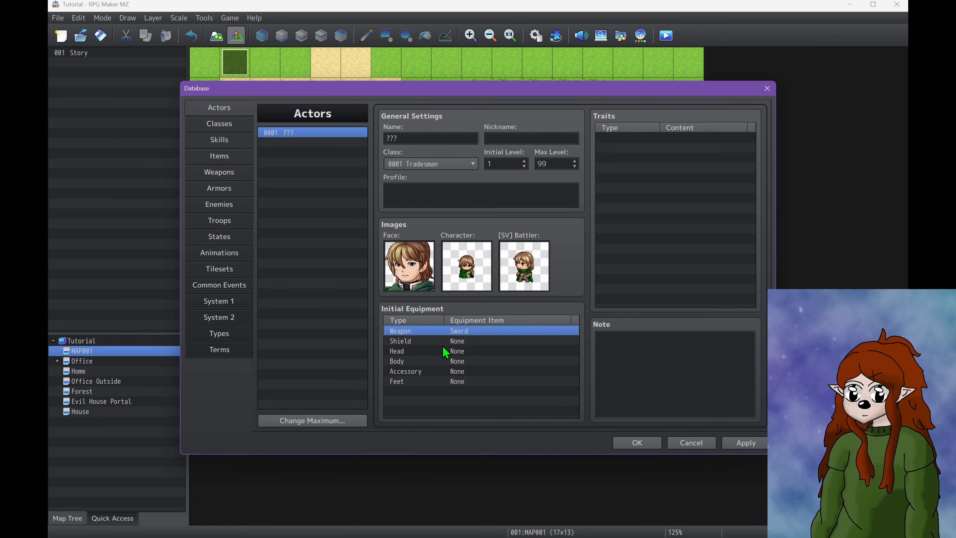
# Set the ??? actor's initial accessory to Lucky Ring and apply the database changes
pyautogui.doubleClick(453, 371)
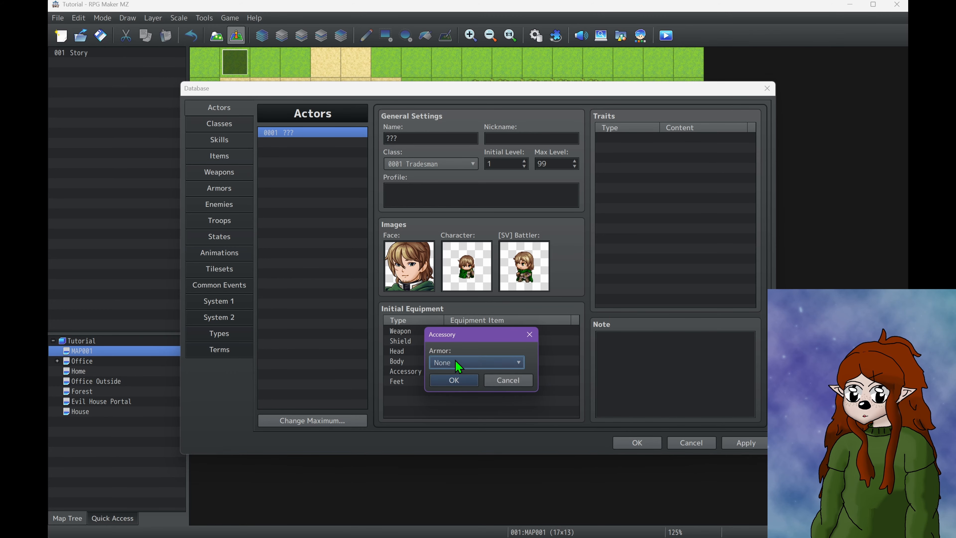
pyautogui.click(477, 362)
pyautogui.click(462, 387)
pyautogui.click(459, 379)
pyautogui.click(744, 443)
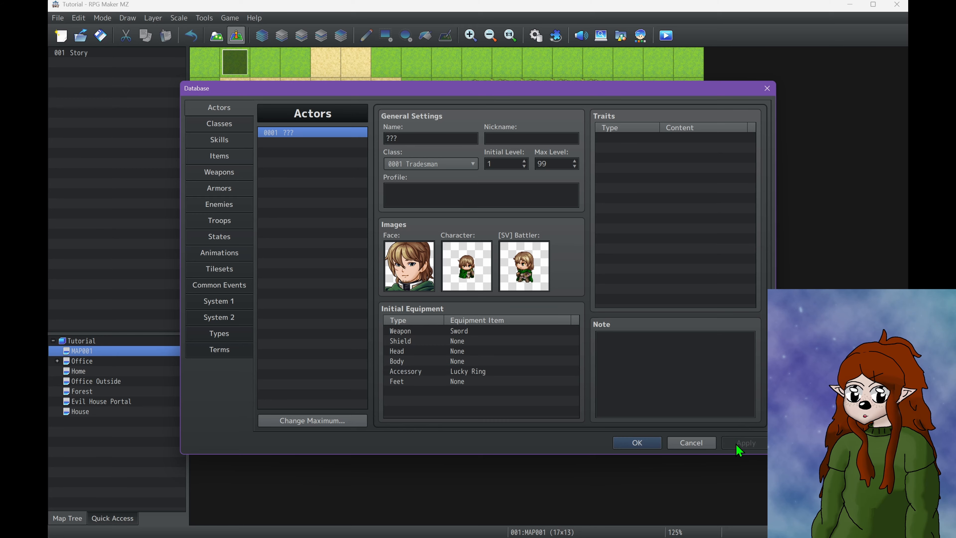
# Open the Goblin*2 troop's battle test setup, initialize the first party member, and raise their level to 59 to preview the stats
pyautogui.click(229, 228)
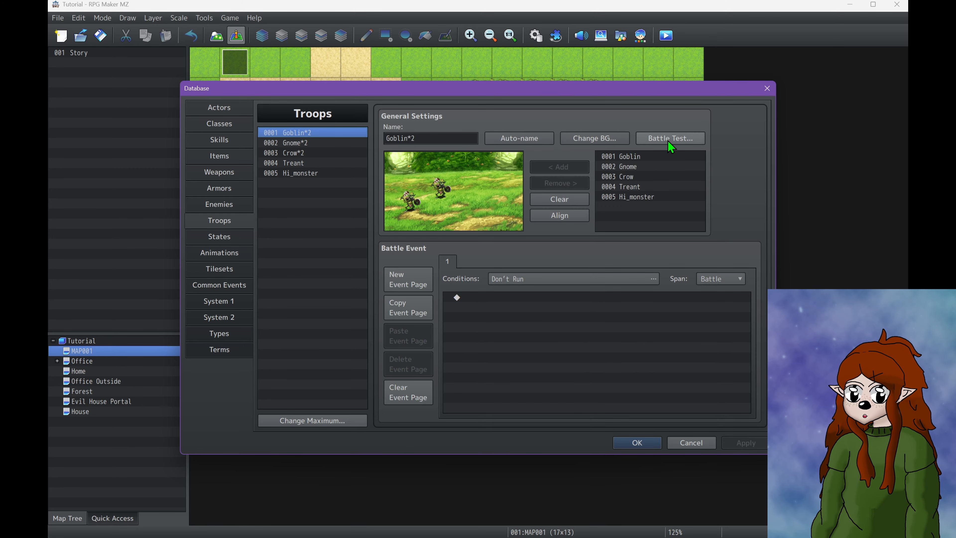
pyautogui.click(673, 139)
pyautogui.click(560, 221)
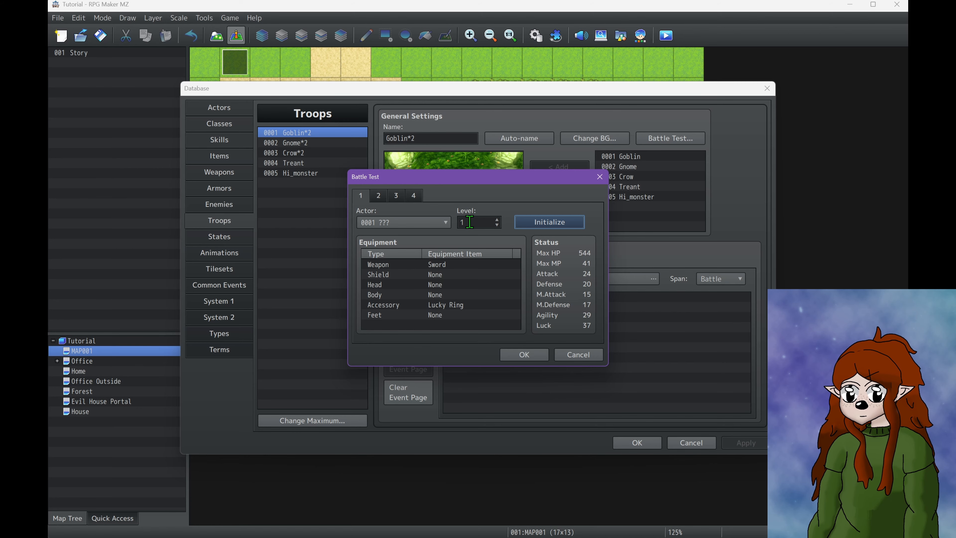
pyautogui.scroll(20, 470, 222)
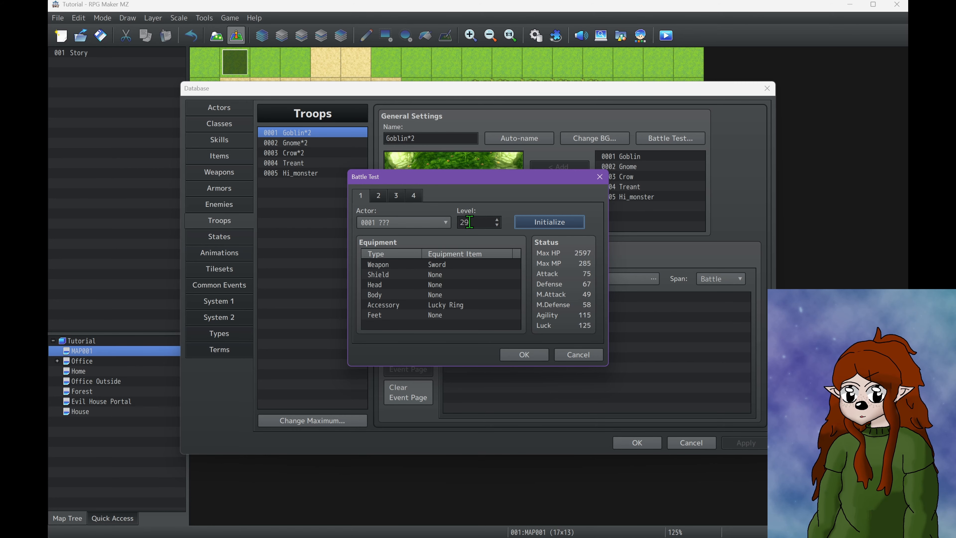
pyautogui.scroll(20, 470, 221)
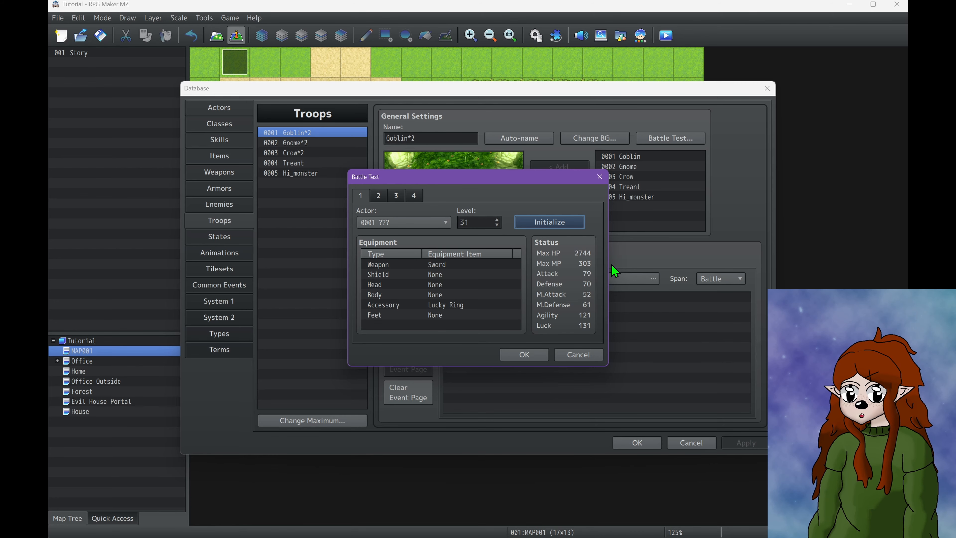
# Set the party member's level to 1, start the battle test, close it, and confirm the database
pyautogui.click(477, 222)
pyautogui.press('BackSpace')
pyautogui.press('BackSpace')
pyautogui.write('1')
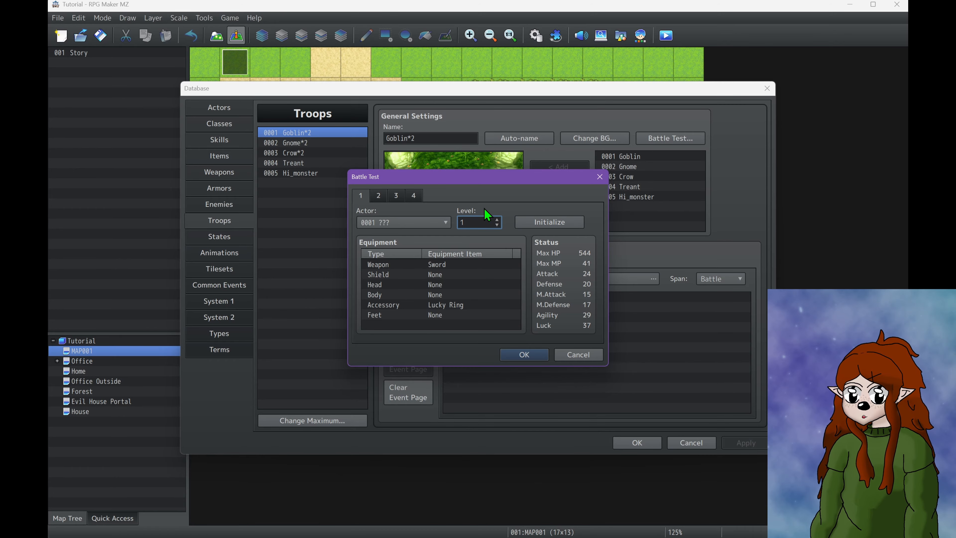
pyautogui.click(524, 356)
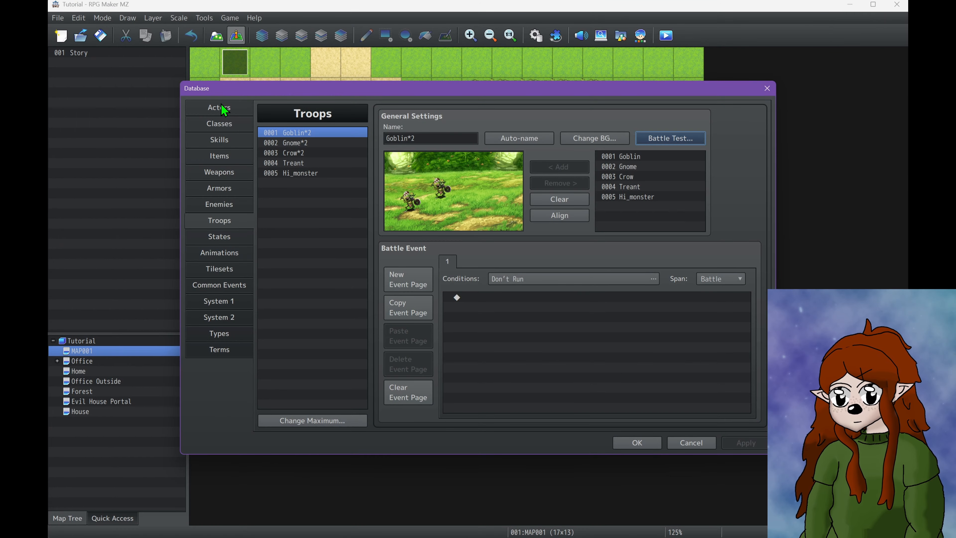
pyautogui.click(644, 446)
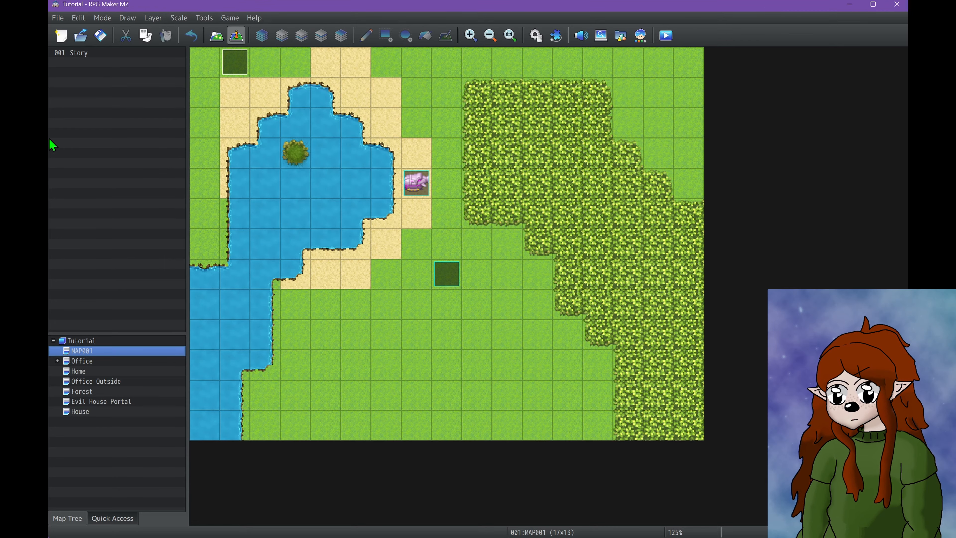
# Reopen the database, view the Goblin enemy's settings, and return to the Goblin*2 troop
pyautogui.click(535, 35)
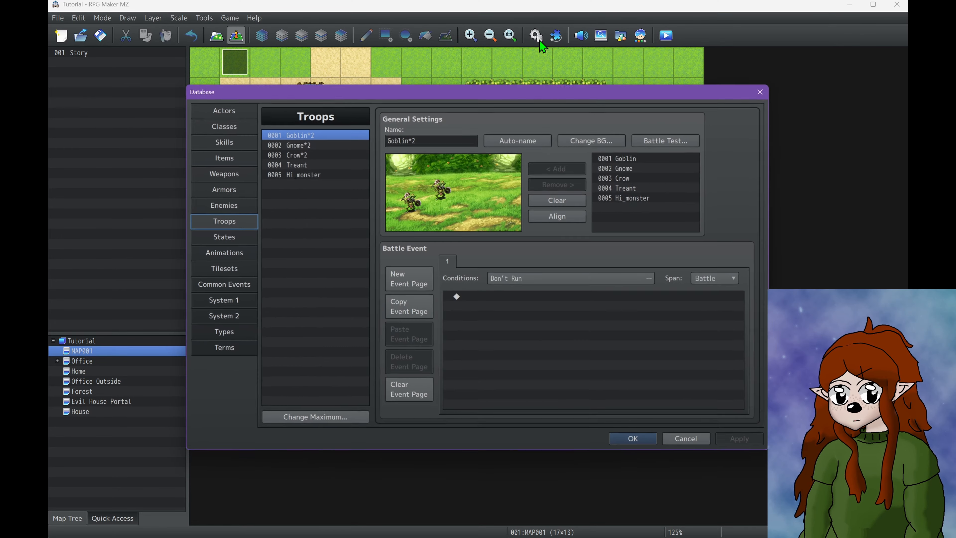
pyautogui.click(219, 188)
pyautogui.click(219, 204)
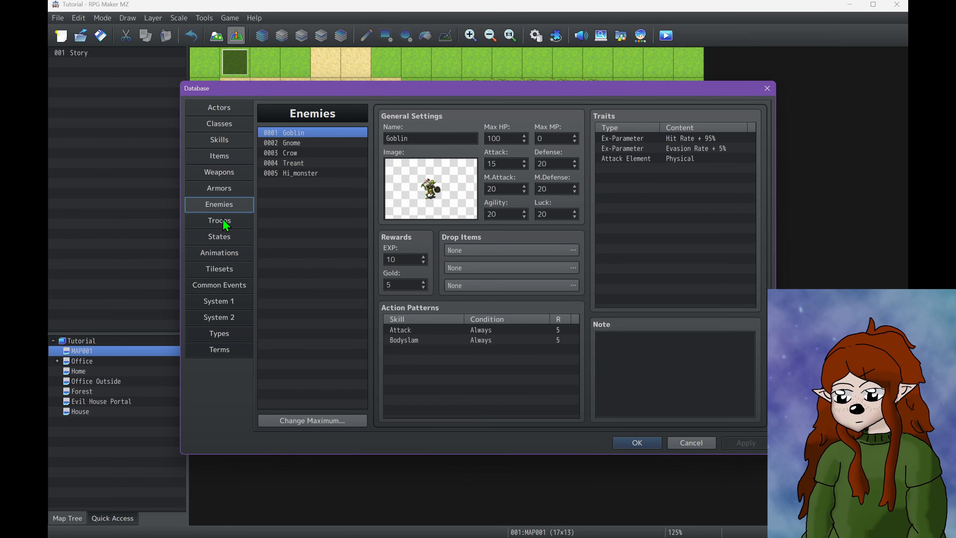
pyautogui.click(219, 220)
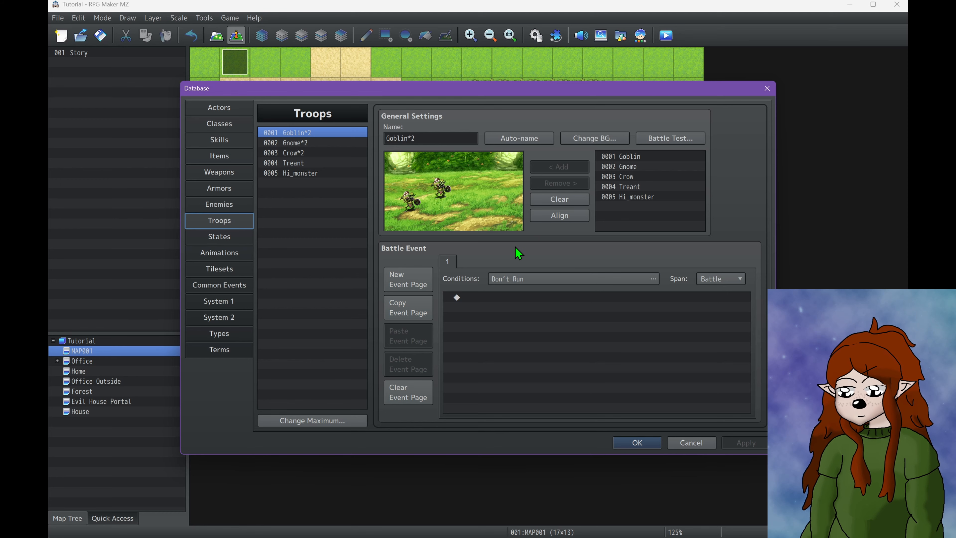